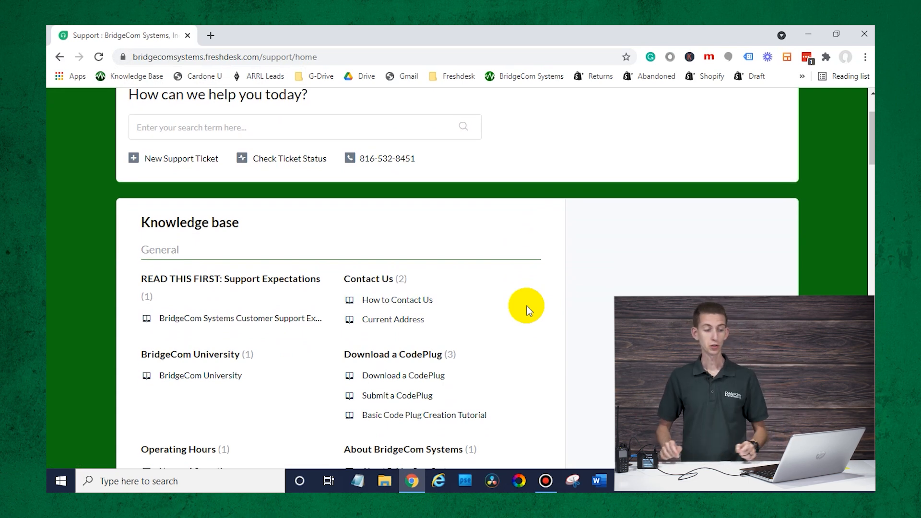
# - Download the D878UVII_V2.02N_official_release_20210616 zip from the 878UVII CPS & Firmware Downloads article to the desktop
pyautogui.scroll(-5, 526, 305)
pyautogui.scroll(-7, 526, 305)
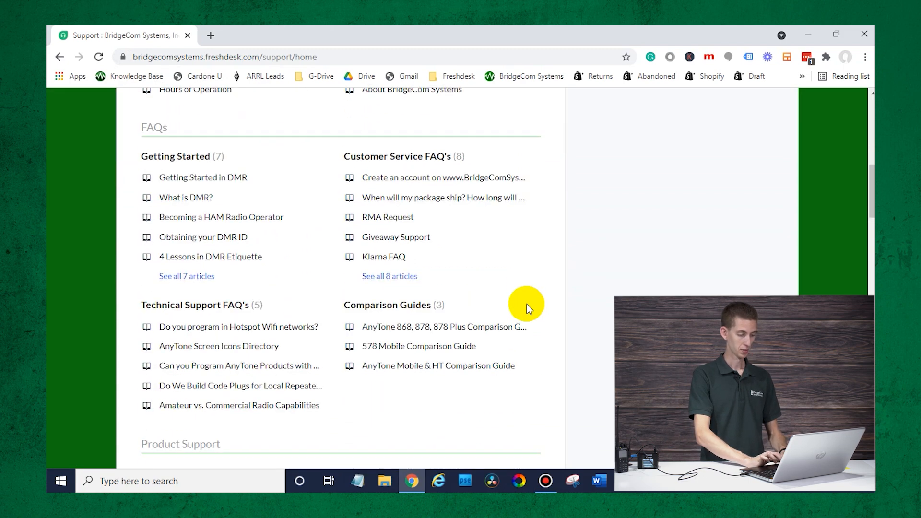
pyautogui.scroll(-4, 526, 306)
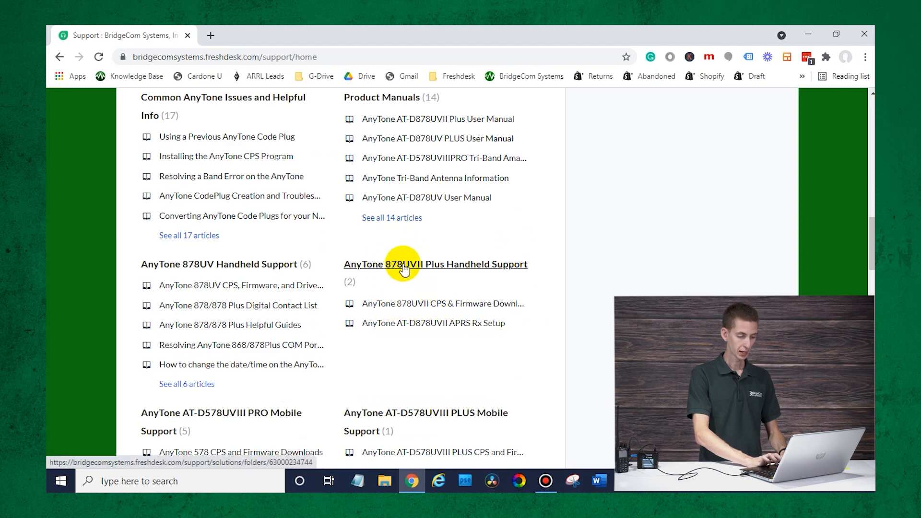
pyautogui.click(432, 305)
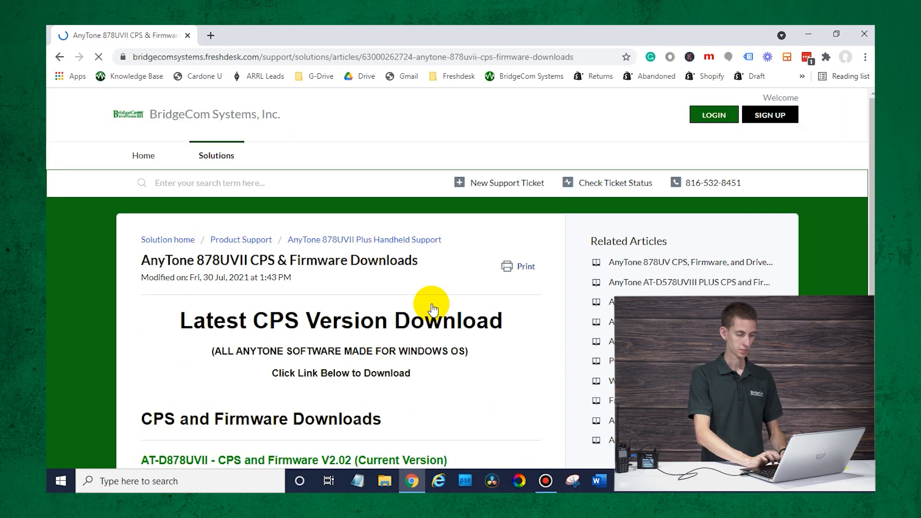
pyautogui.scroll(-3, 431, 307)
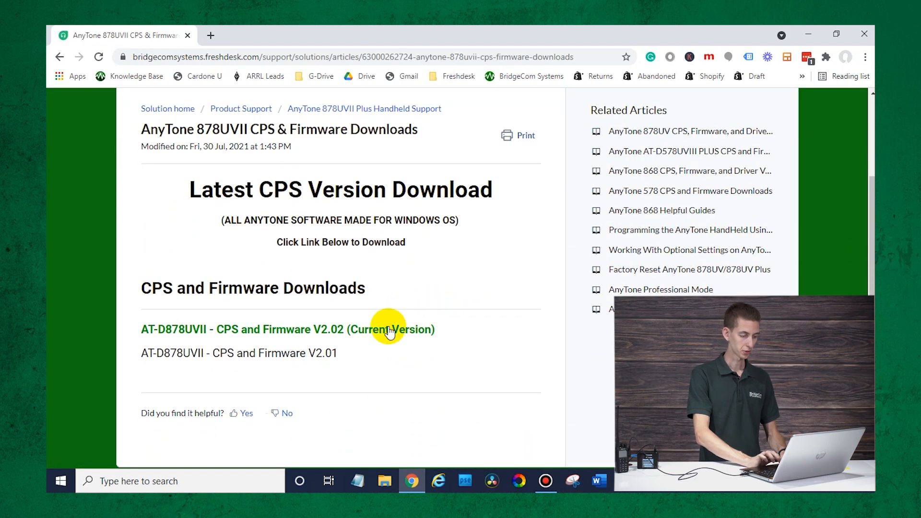
pyautogui.click(375, 336)
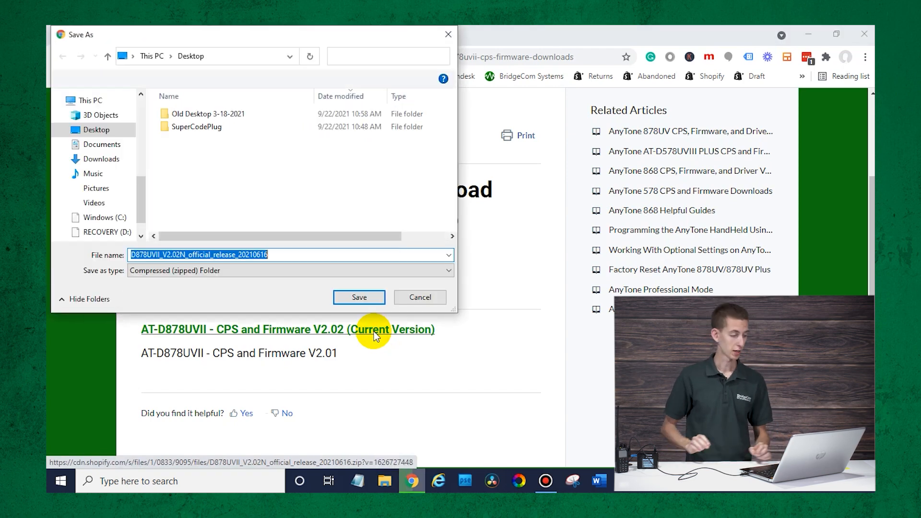
pyautogui.click(346, 296)
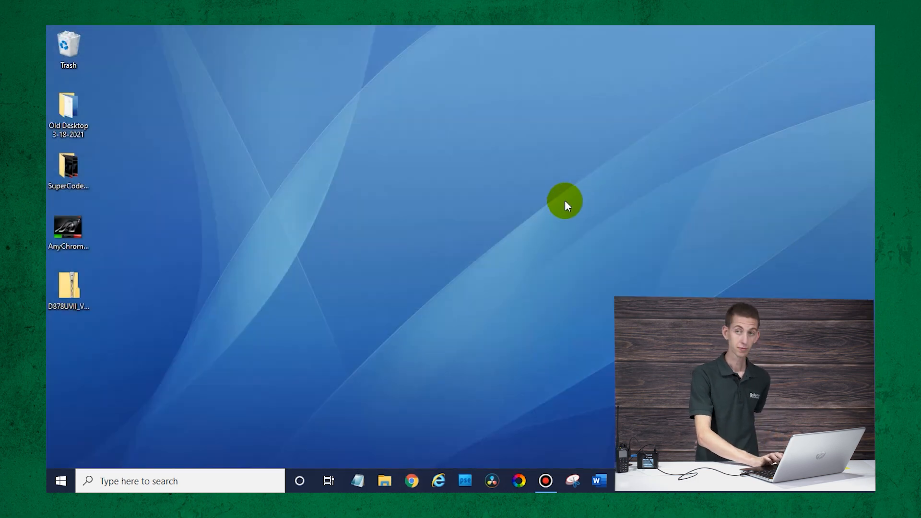
# - Extract the downloaded V2.02N release zip into a folder on the desktop
pyautogui.rightClick(72, 281)
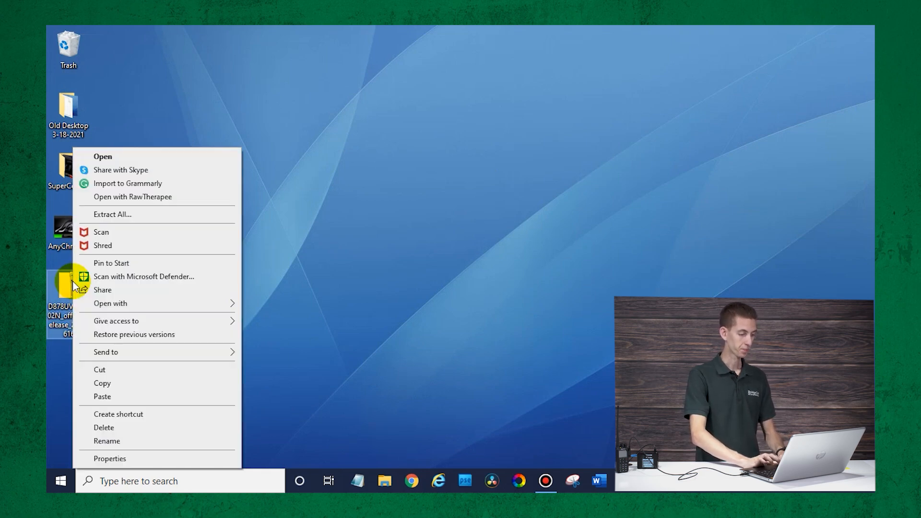
pyautogui.click(140, 213)
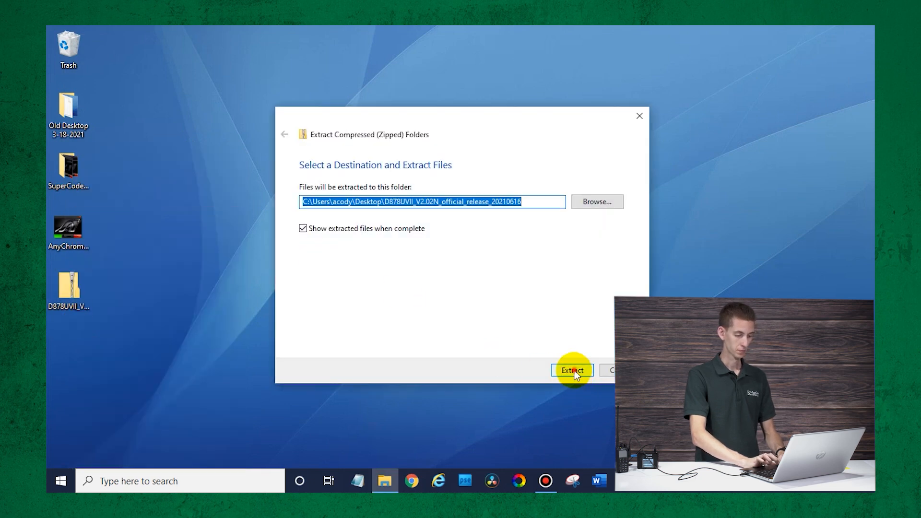
pyautogui.click(574, 370)
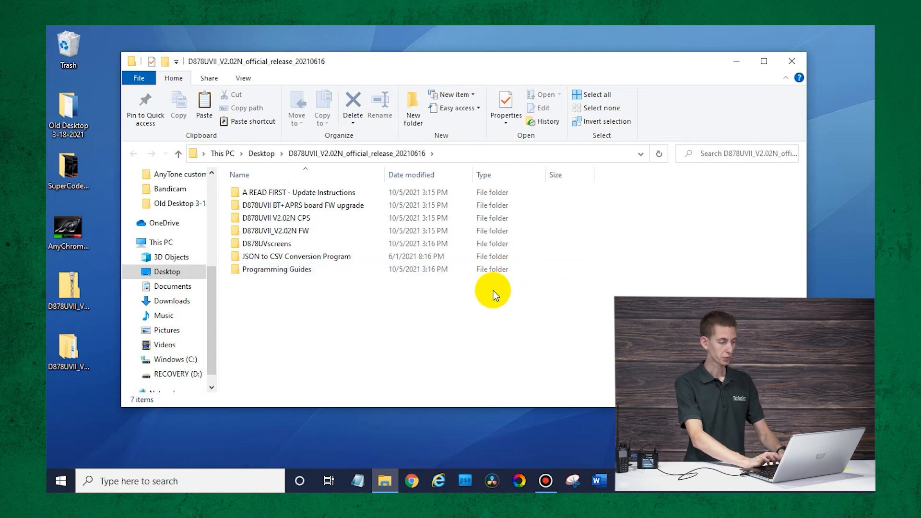
pyautogui.click(792, 61)
# - Move the zip to the Trash and open the extracted D878UVII_V2.02N_official_release_20210616 folder
pyautogui.moveTo(75, 295); pyautogui.dragTo(59, 45)
pyautogui.moveTo(53, 364); pyautogui.dragTo(64, 317)
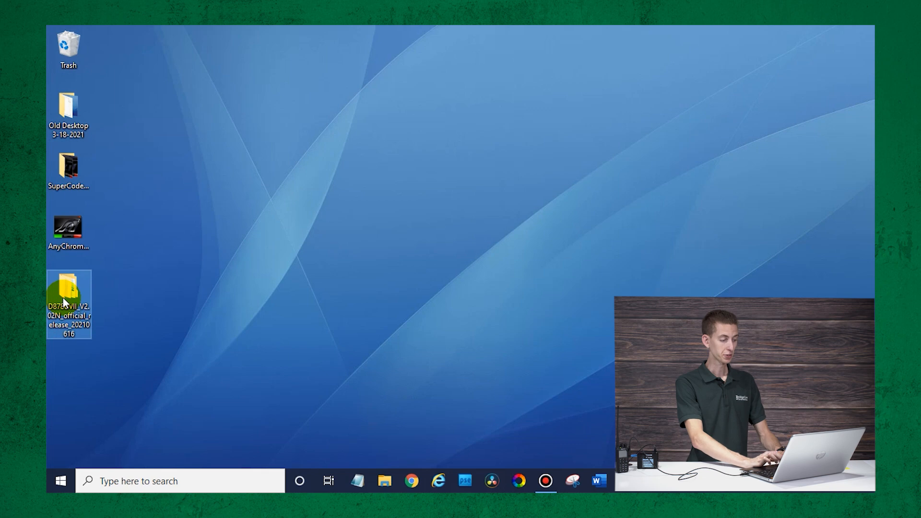
pyautogui.doubleClick(64, 301)
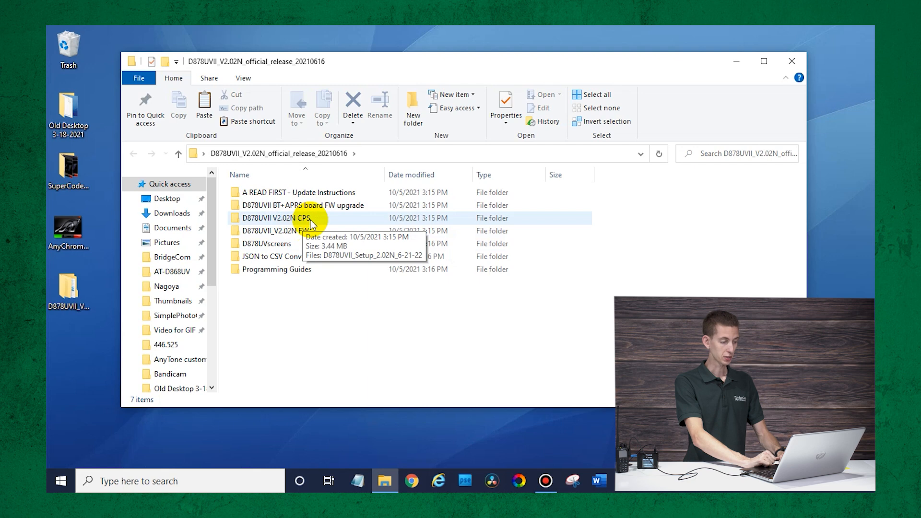
# - Run D878UVII_Setup_2.02N_6-21-22 from the V2.02N CPS folder, bypassing SmartScreen with Run anyway
pyautogui.doubleClick(310, 219)
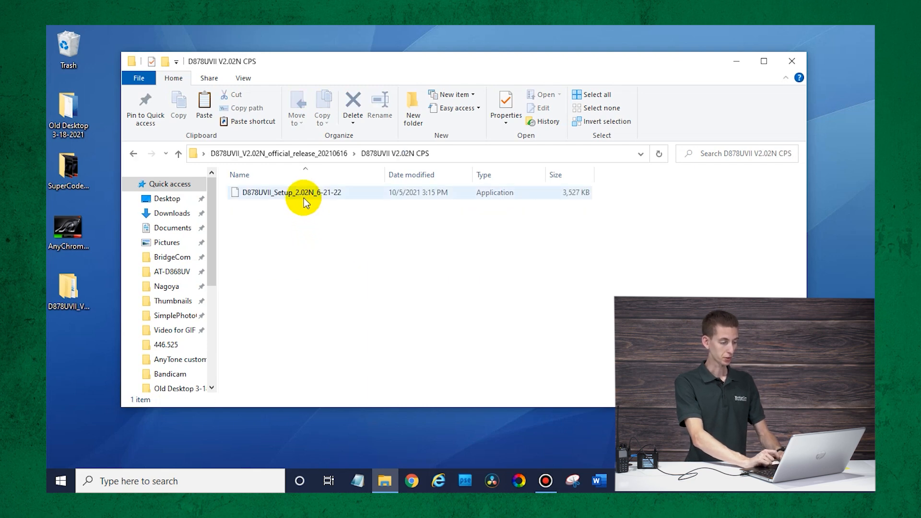
pyautogui.doubleClick(304, 198)
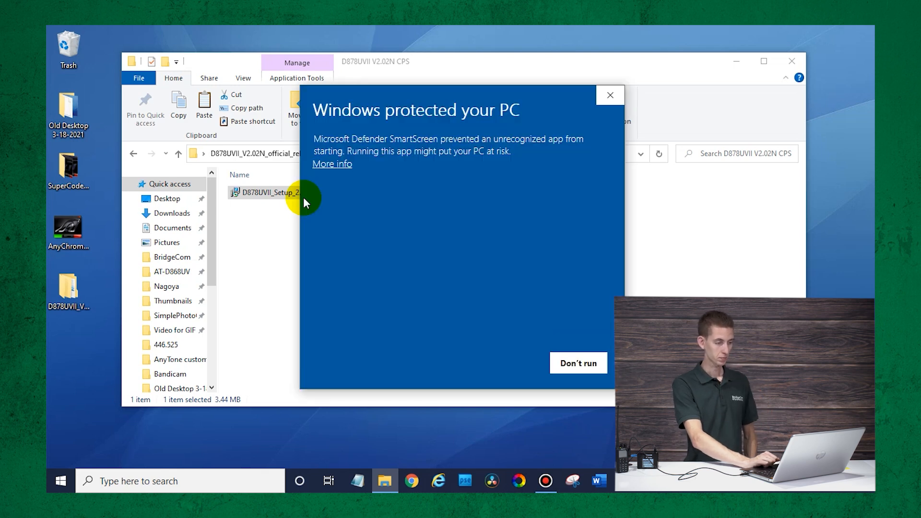
pyautogui.click(338, 165)
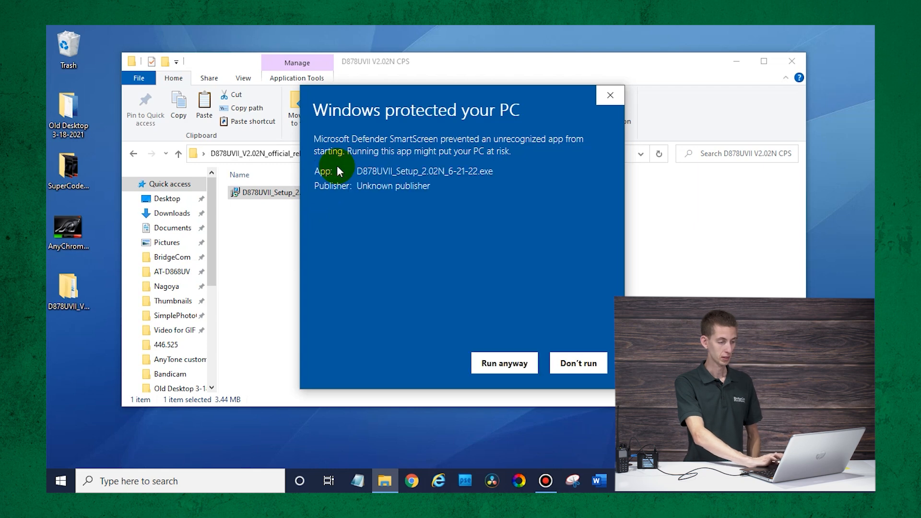
pyautogui.click(501, 363)
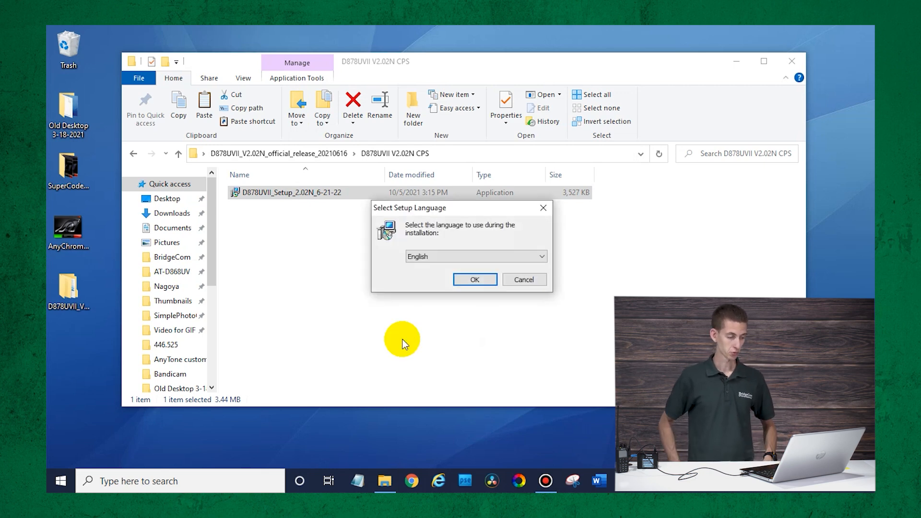
# - Choose English and keep the default install folder C:\D878UVII_2.02N
pyautogui.click(476, 281)
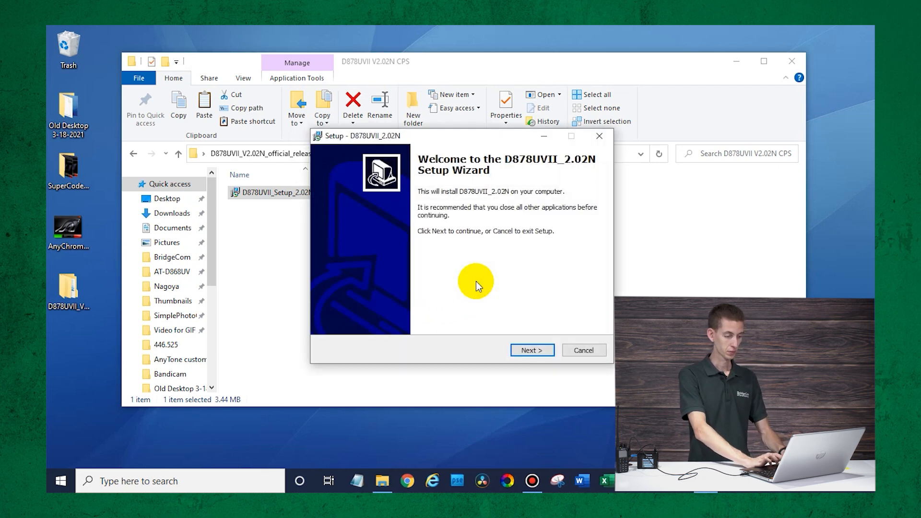
pyautogui.click(530, 352)
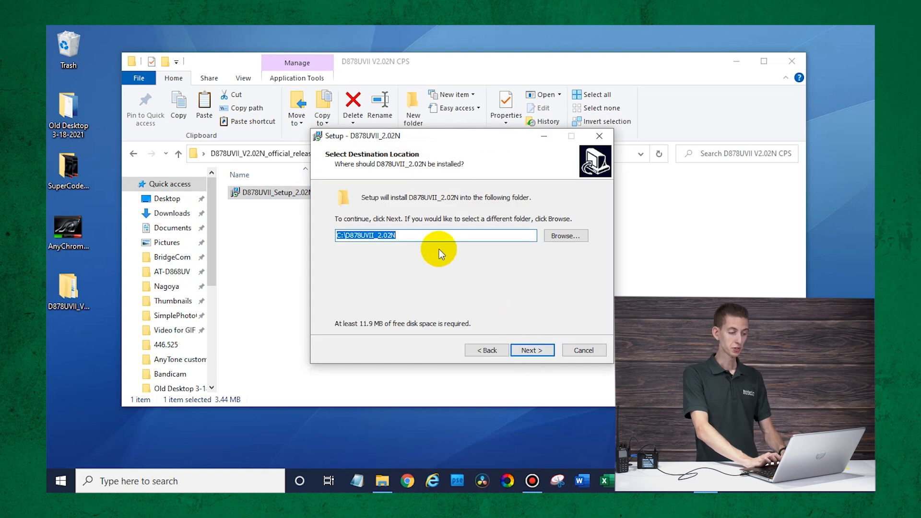
pyautogui.click(344, 236)
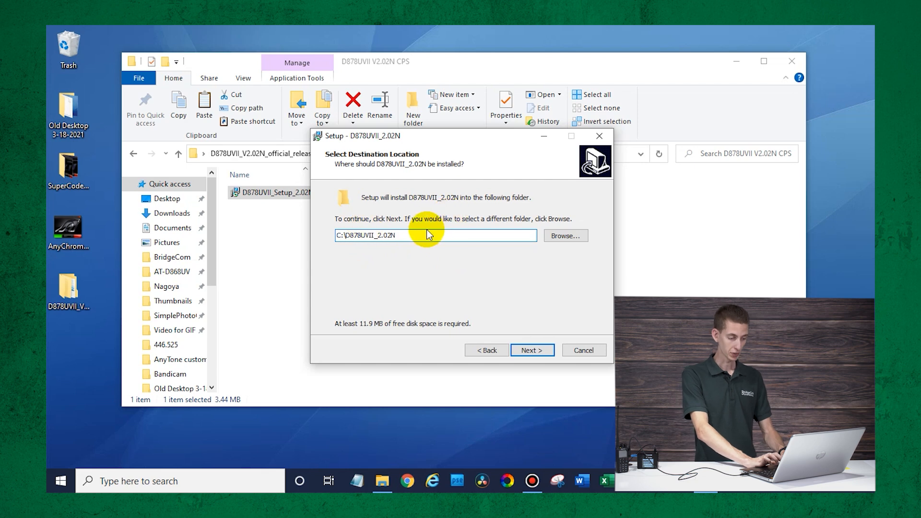
pyautogui.click(571, 233)
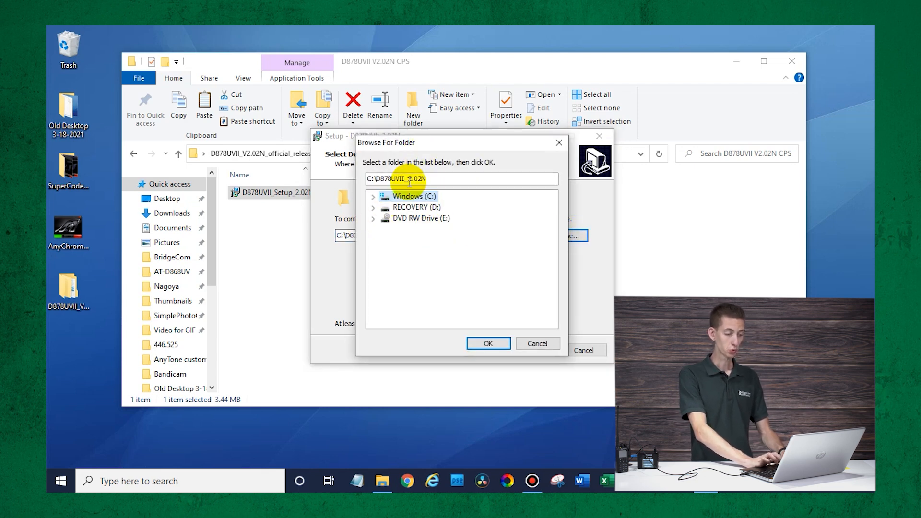
pyautogui.click(474, 346)
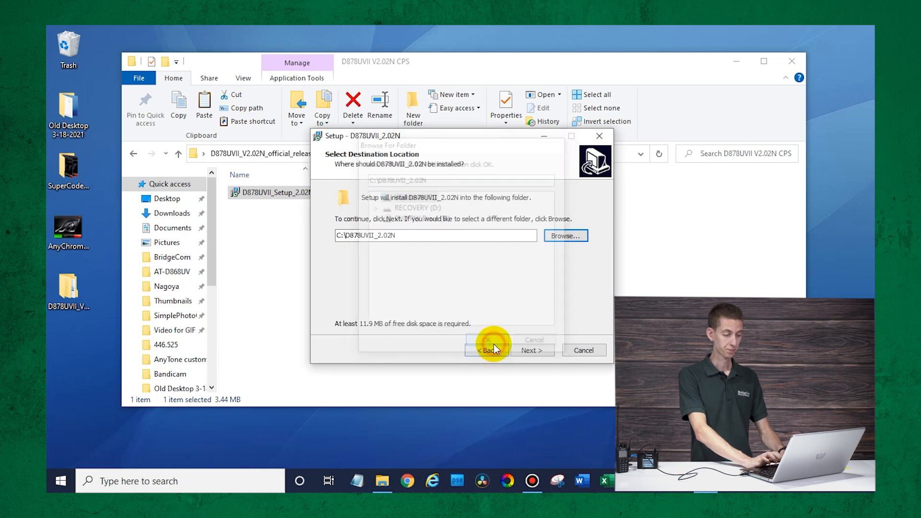
pyautogui.click(532, 351)
# - Keep the default Start Menu folder and desktop icon, install, and launch the CPS
pyautogui.click(532, 351)
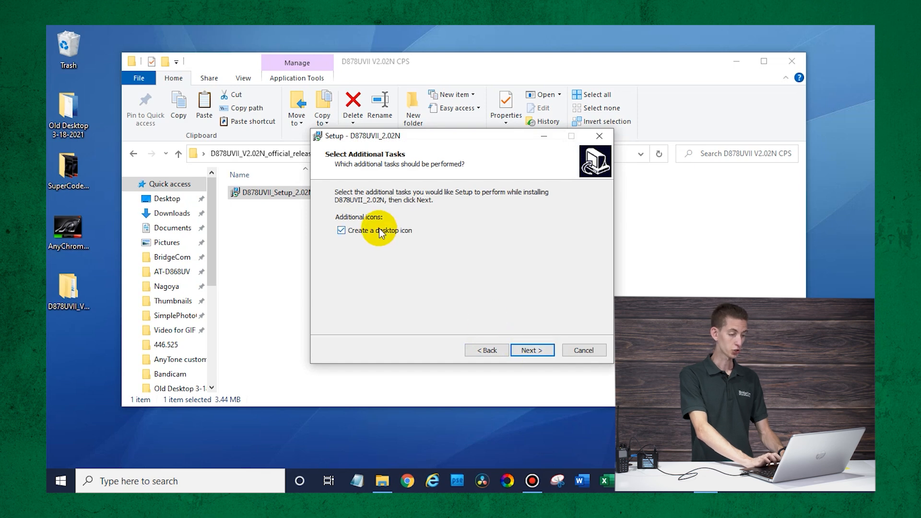
pyautogui.click(528, 349)
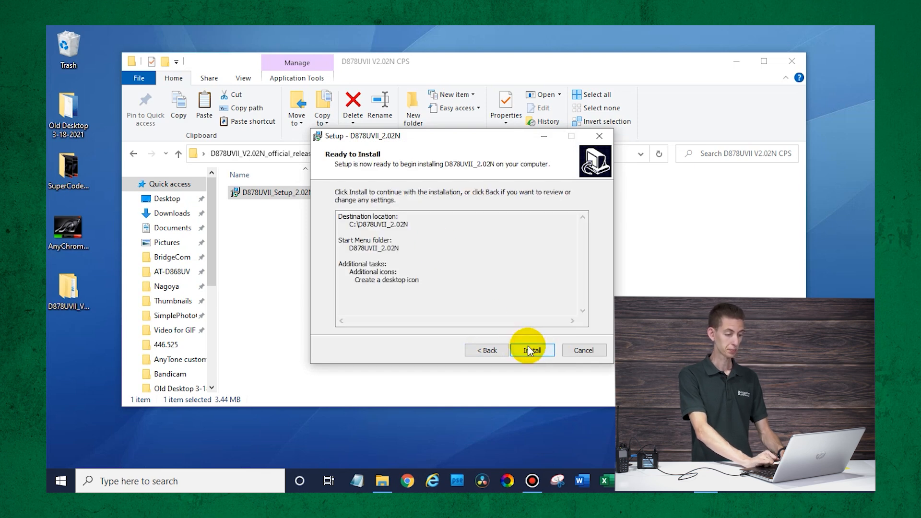
pyautogui.click(530, 347)
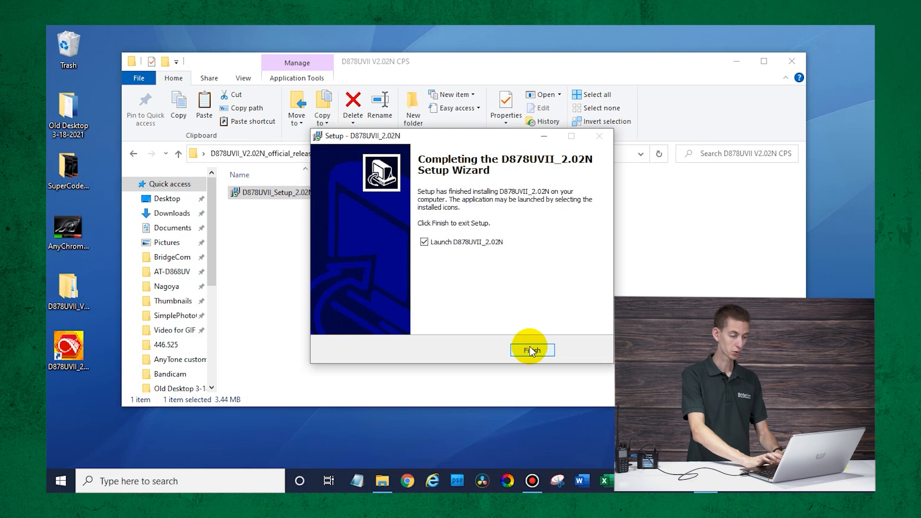
pyautogui.click(534, 352)
pyautogui.click(790, 54)
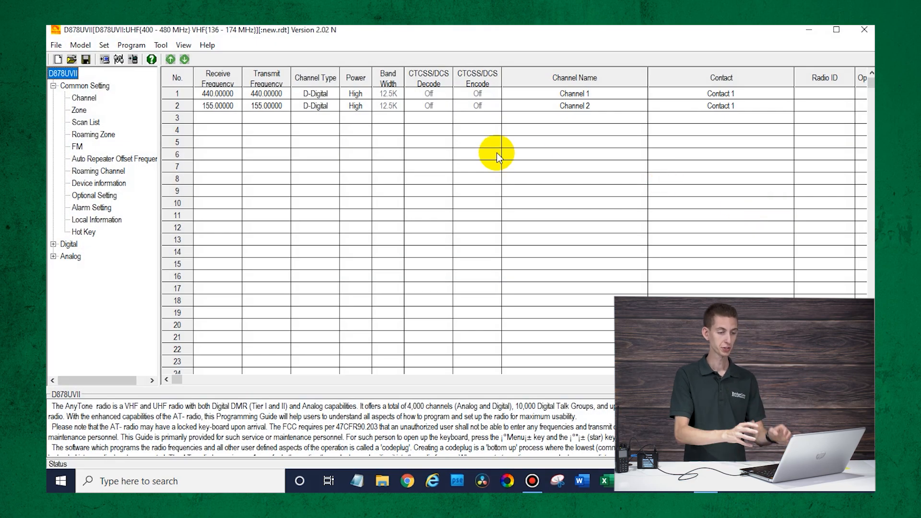
# - Maximize the CPS window, set the comm port to COM3, and begin a read from radio
pyautogui.click(843, 31)
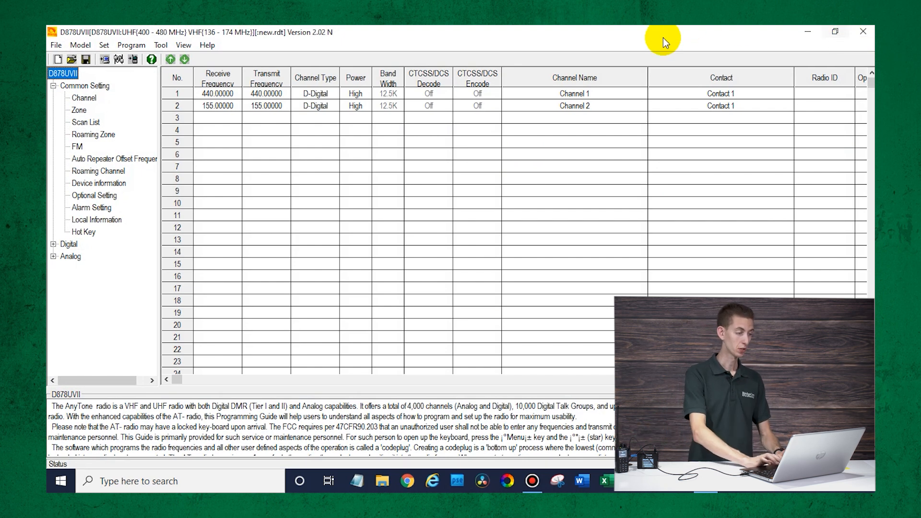
pyautogui.click(116, 59)
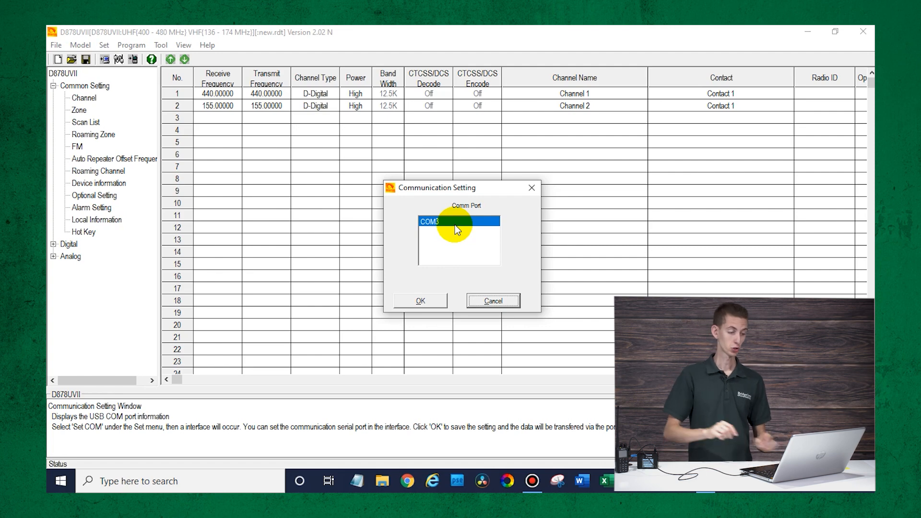
pyautogui.click(433, 300)
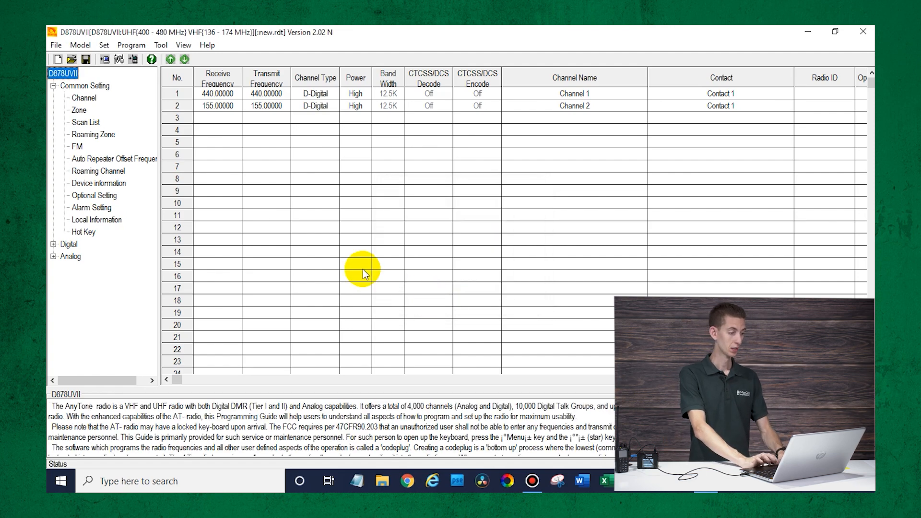
pyautogui.click(105, 60)
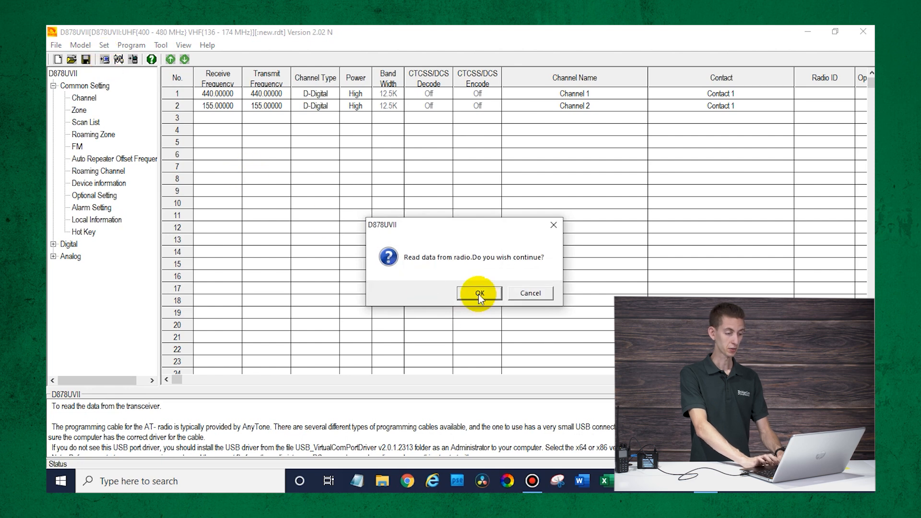
# - Read the radio's data except the digital contact list, then switch to Chrome
pyautogui.click(478, 288)
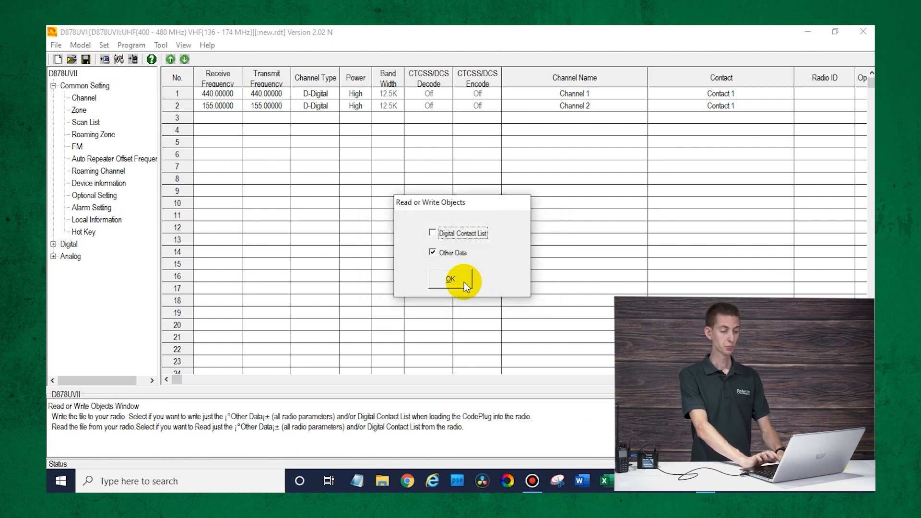
pyautogui.click(465, 282)
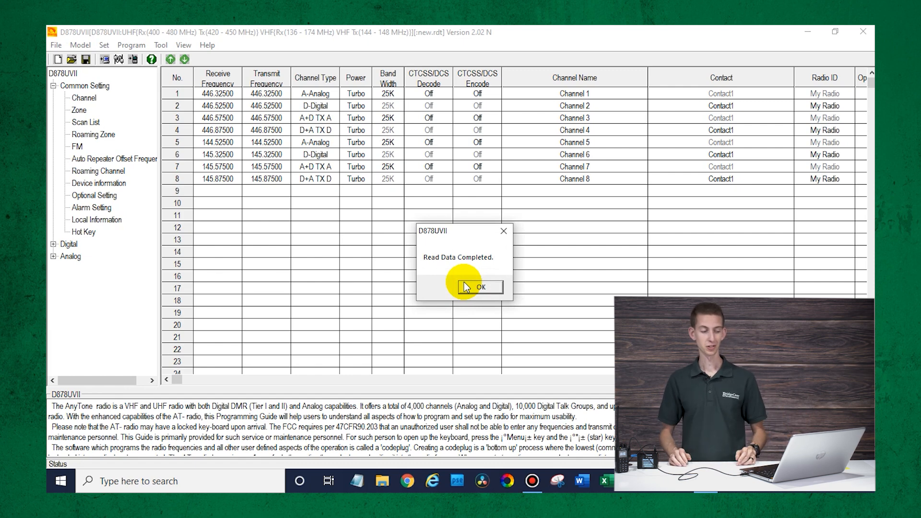
pyautogui.click(468, 285)
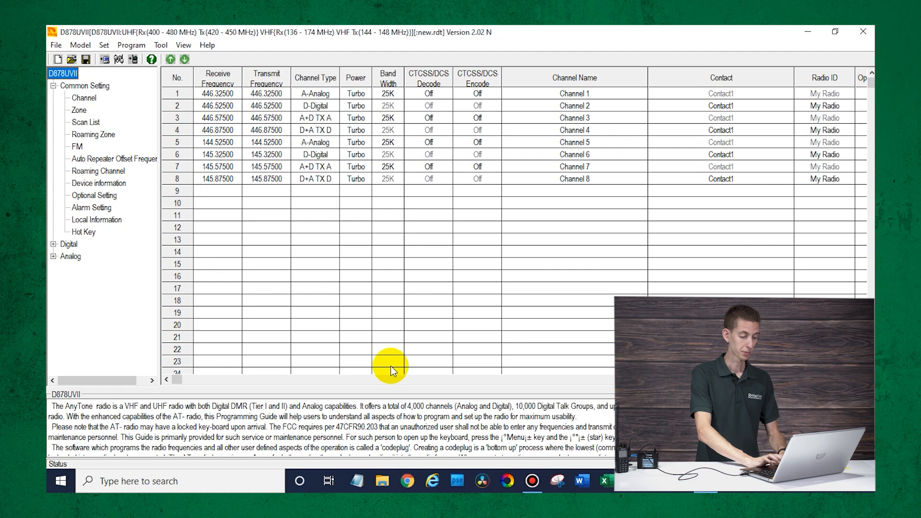
pyautogui.click(407, 481)
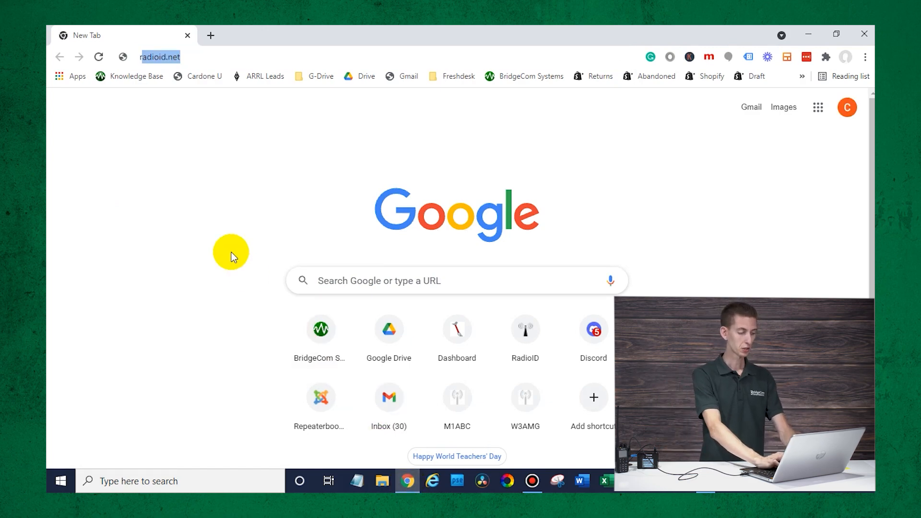
# - Open RepeaterBook's North American directory and list Missouri's DMR repeaters
pyautogui.write('re')
pyautogui.press('Return')
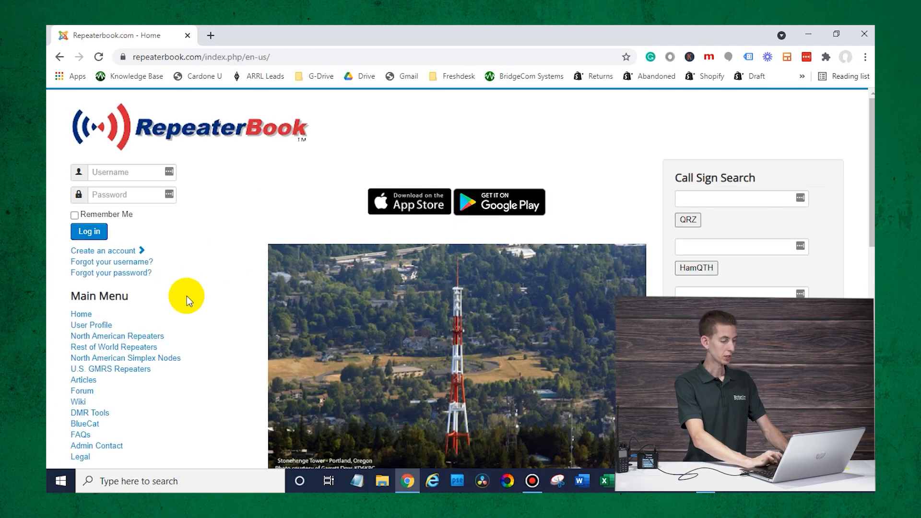
pyautogui.scroll(-1, 186, 296)
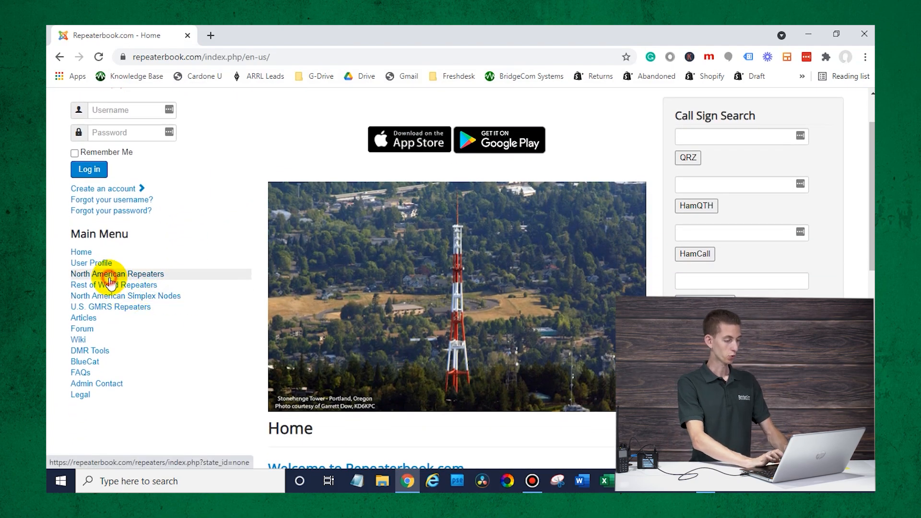
pyautogui.click(110, 282)
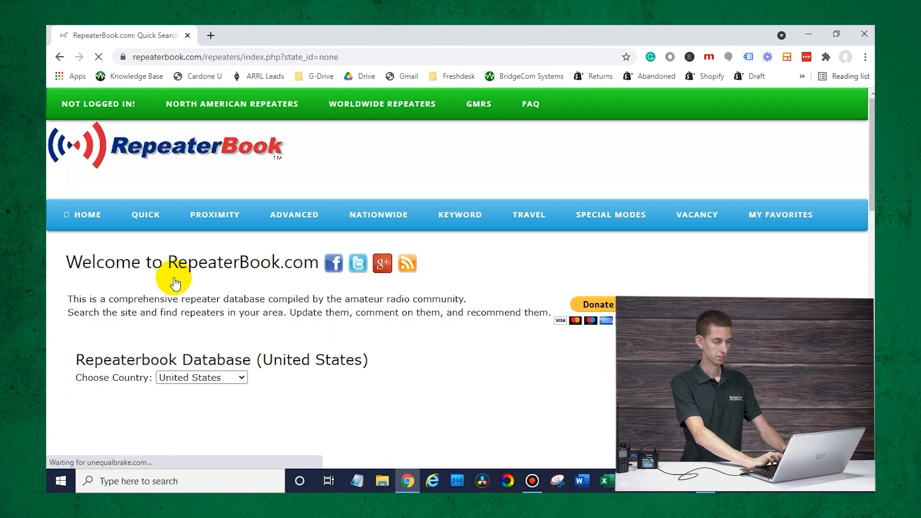
pyautogui.scroll(-4, 175, 281)
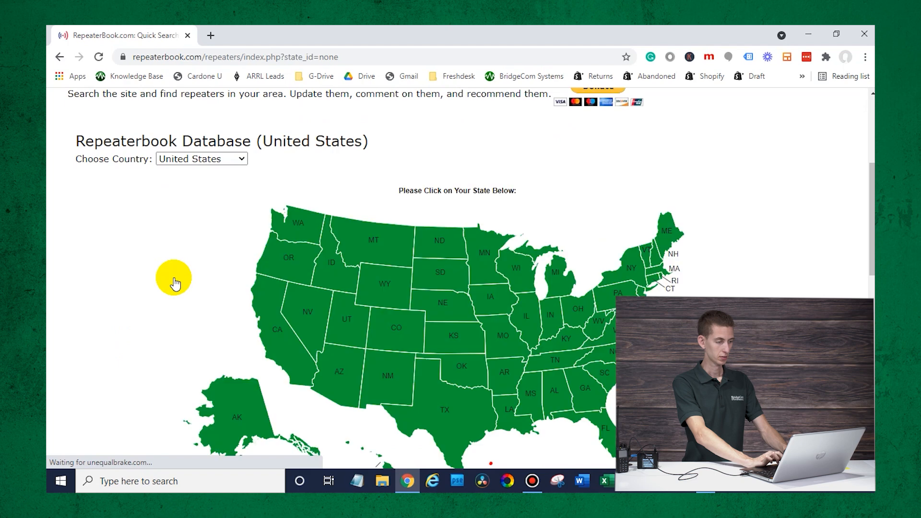
pyautogui.click(512, 345)
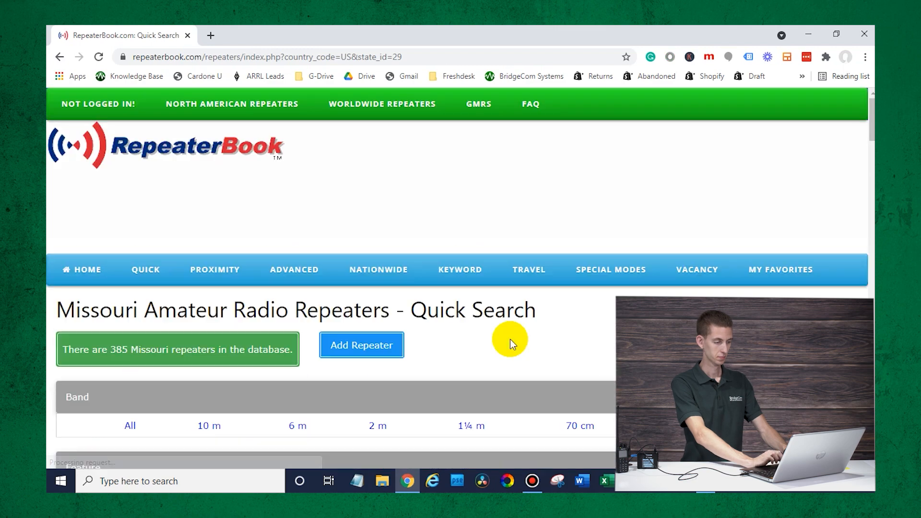
pyautogui.scroll(-3, 510, 339)
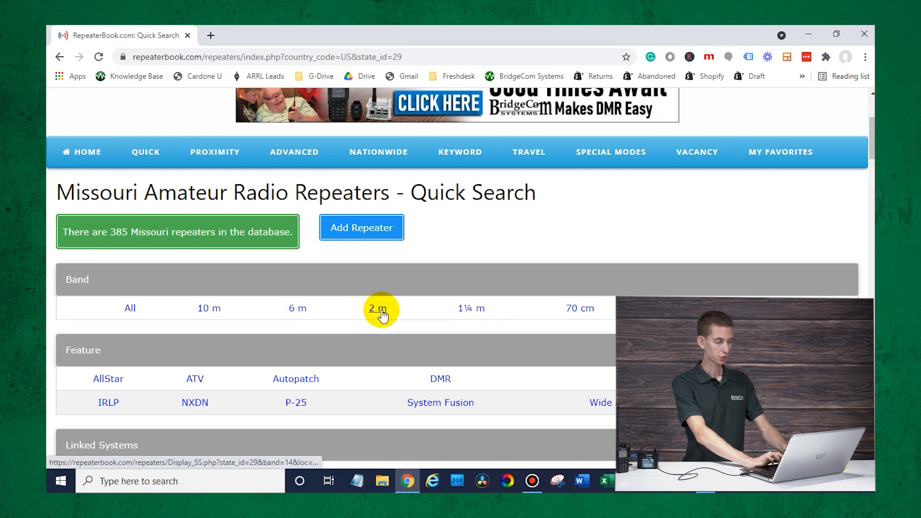
pyautogui.scroll(-1, 334, 317)
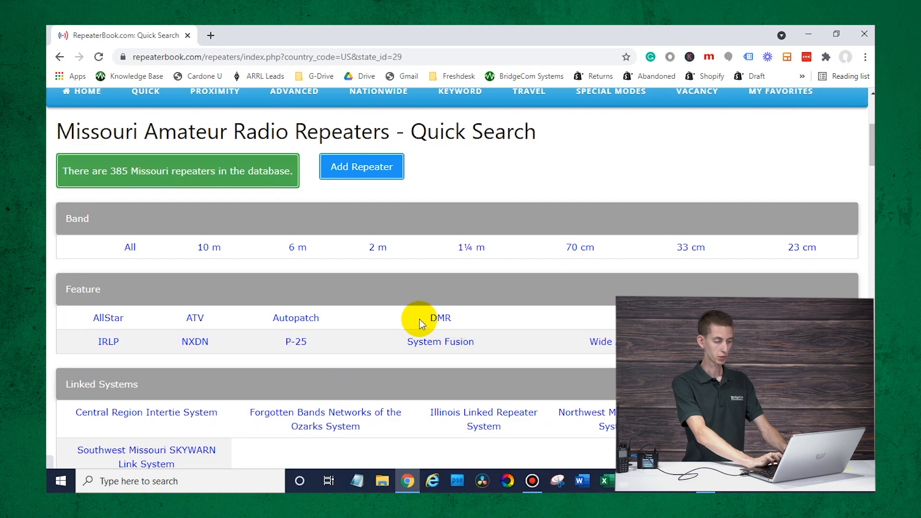
pyautogui.click(437, 319)
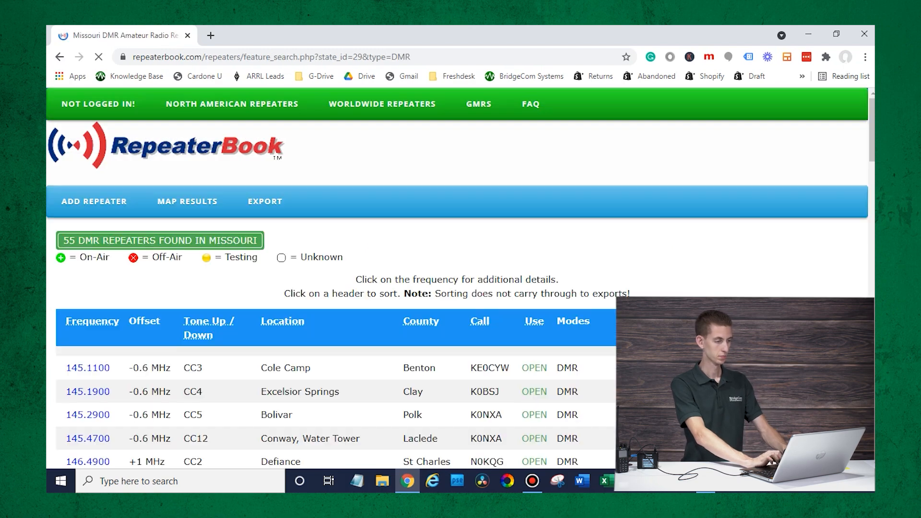
# - Find 'kci' and open the KCI Airport 444.4625 repeater details, noting Color Code 4
pyautogui.scroll(-3, 674, 292)
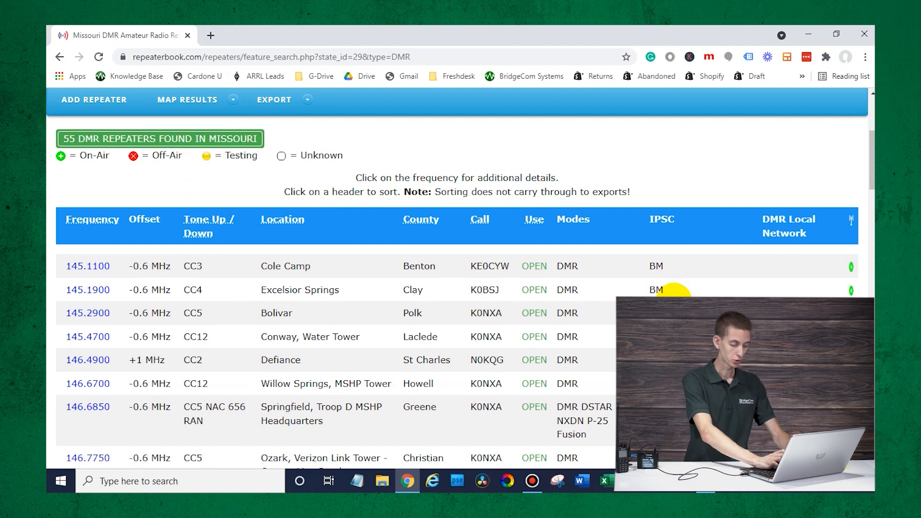
pyautogui.hotkey('ctrl', 'f')
pyautogui.write('kci')
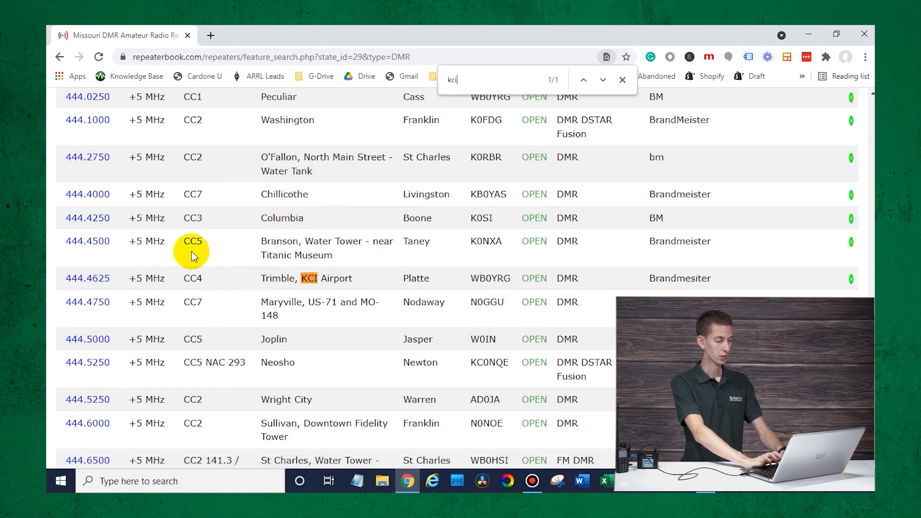
pyautogui.click(77, 283)
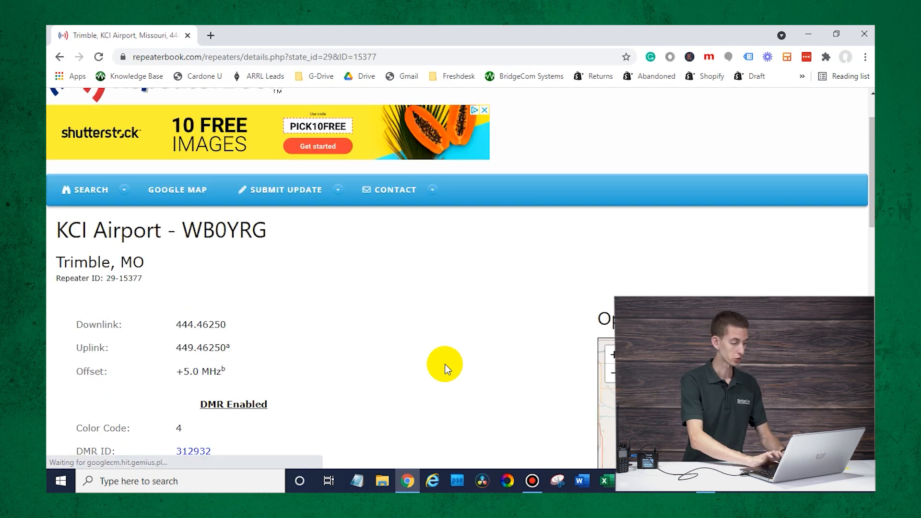
pyautogui.scroll(-3, 444, 364)
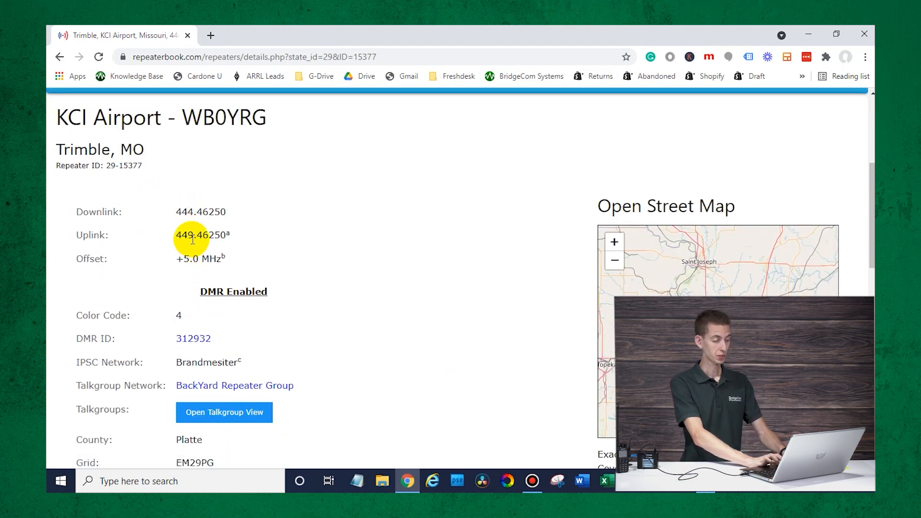
pyautogui.scroll(-1, 186, 340)
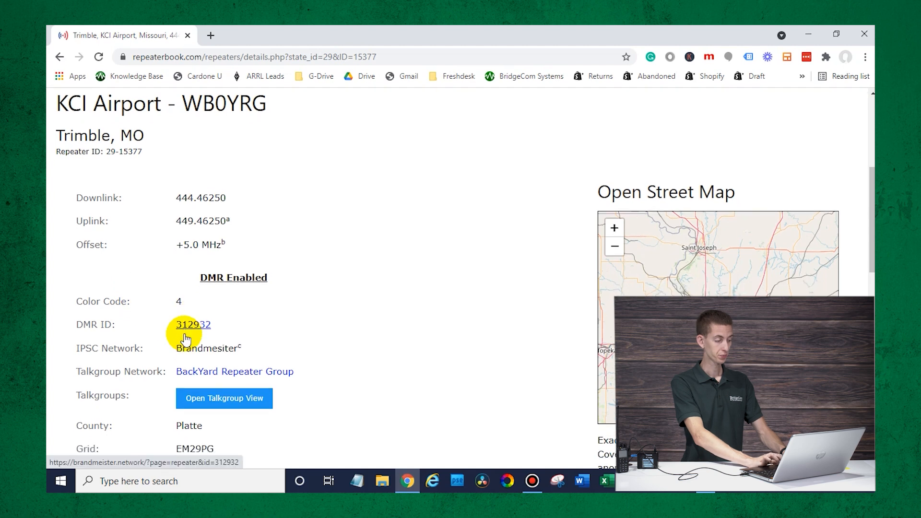
pyautogui.scroll(-2, 186, 339)
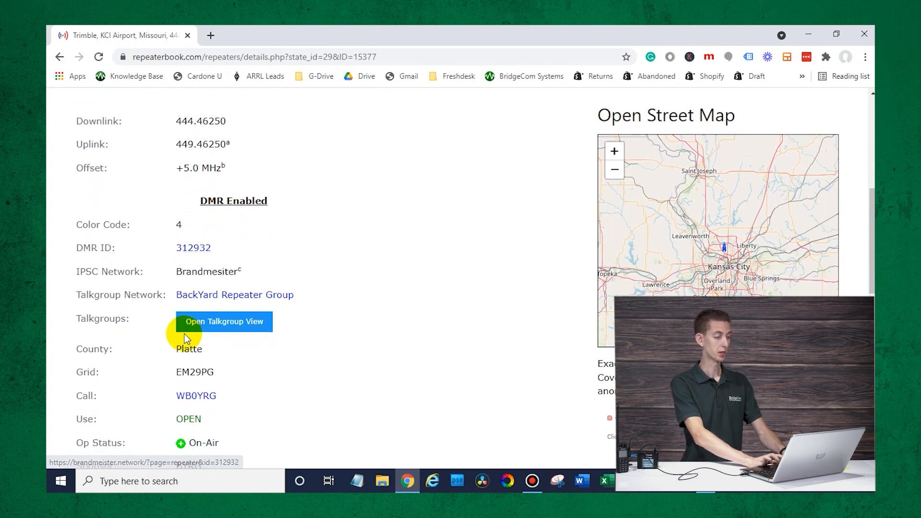
pyautogui.scroll(1, 184, 334)
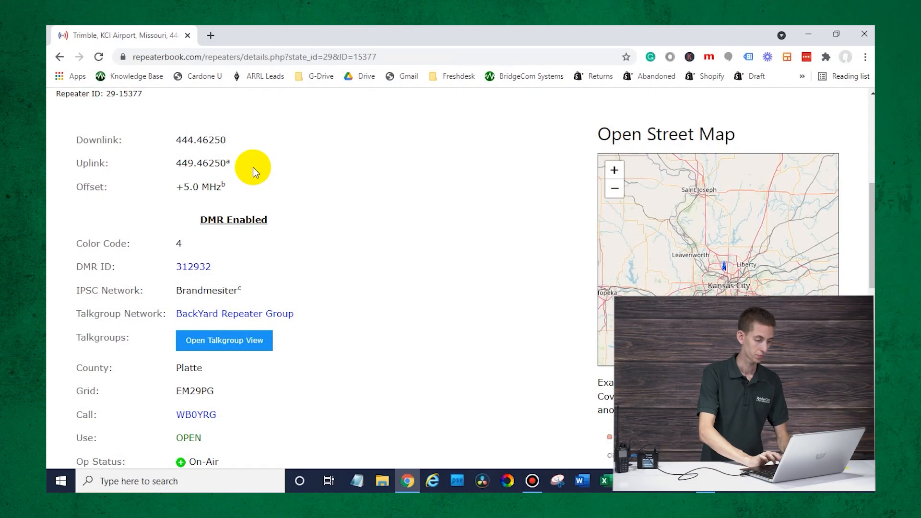
pyautogui.scroll(-2, 252, 168)
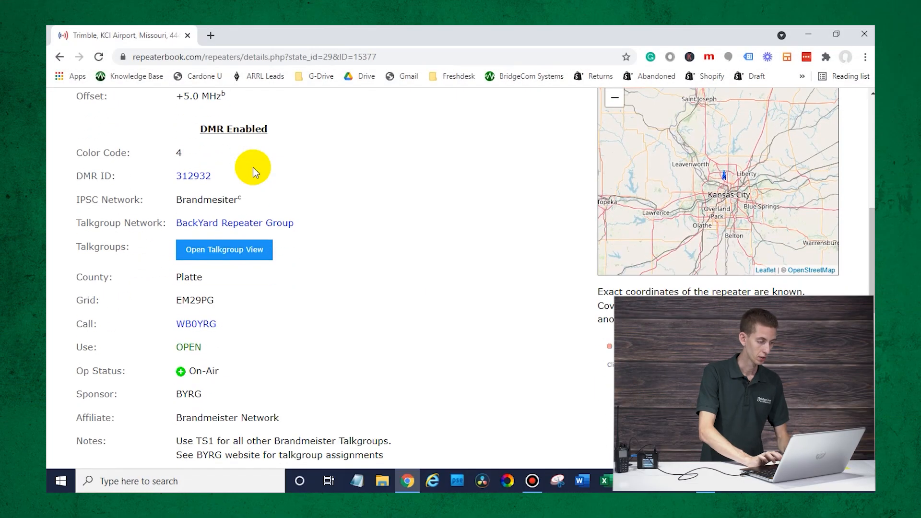
pyautogui.moveTo(191, 152); pyautogui.dragTo(178, 152)
pyautogui.click(338, 235)
pyautogui.scroll(-1, 337, 236)
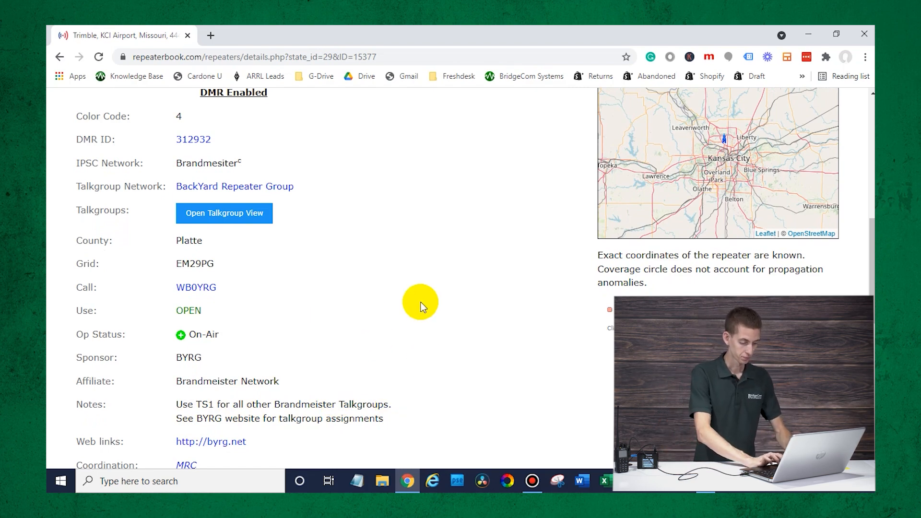
pyautogui.scroll(10, 421, 302)
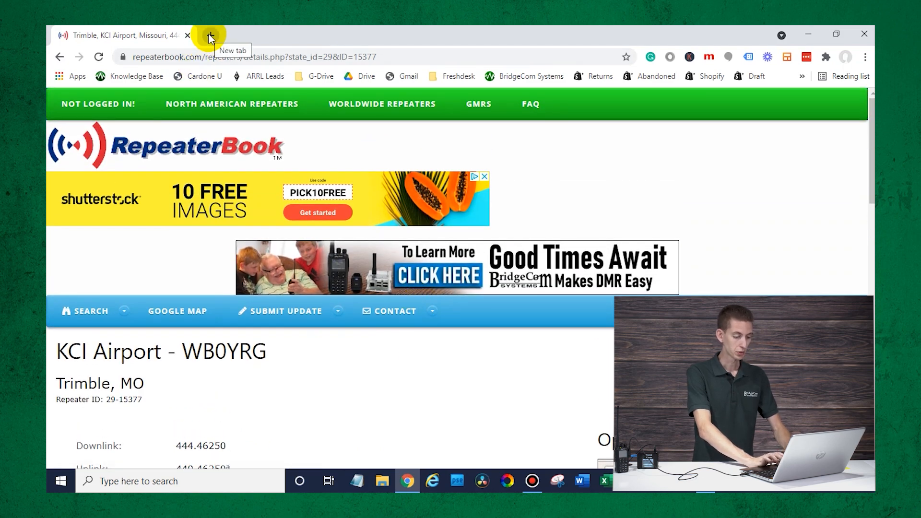
# - Close the RepeaterBook tab and load radioid.net
pyautogui.click(210, 35)
pyautogui.click(186, 36)
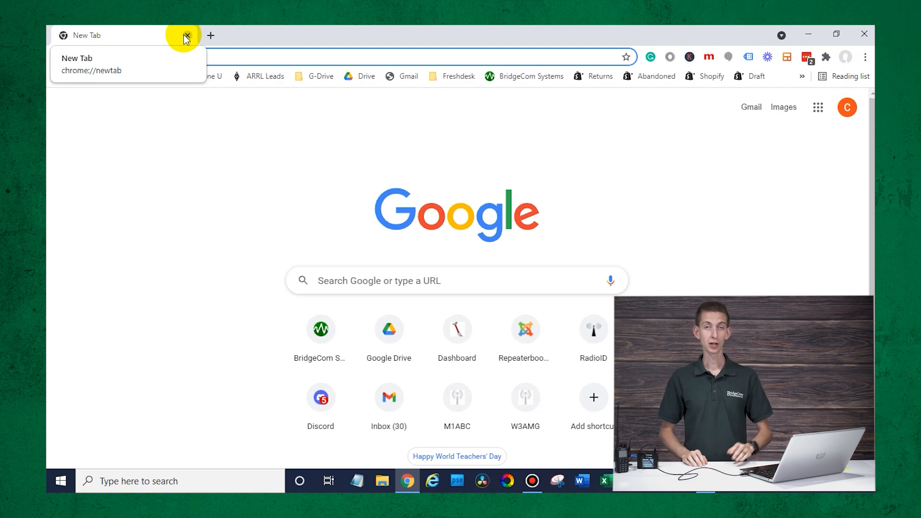
pyautogui.click(217, 52)
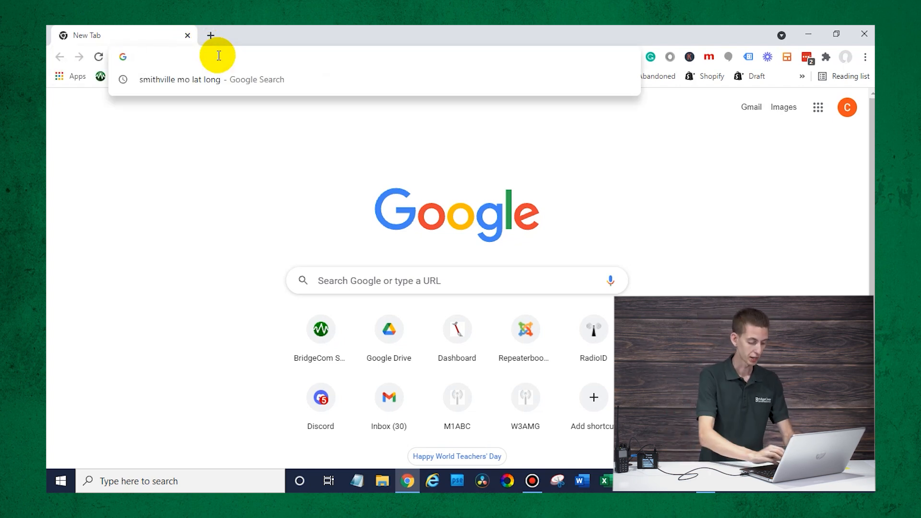
pyautogui.write('radioid.net')
pyautogui.press('Return')
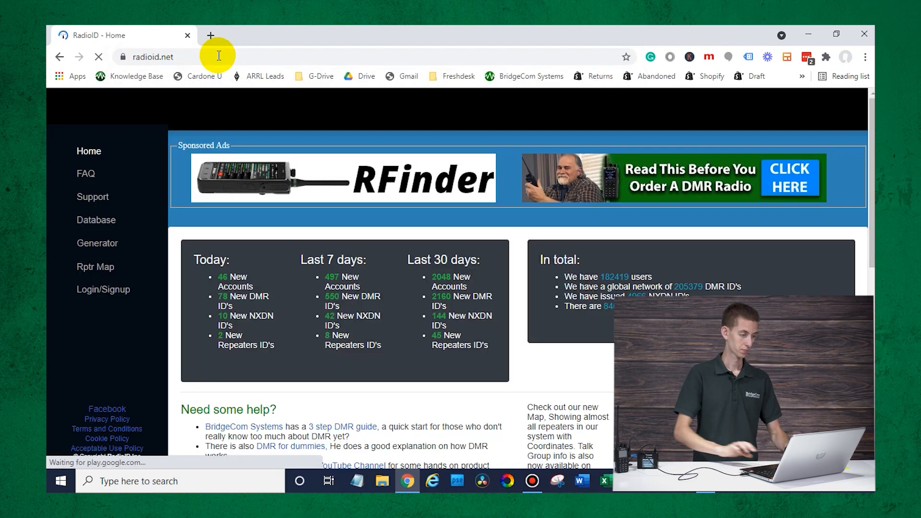
# - Search the RadioID DMR user database for the presenter's own callsign
pyautogui.click(95, 227)
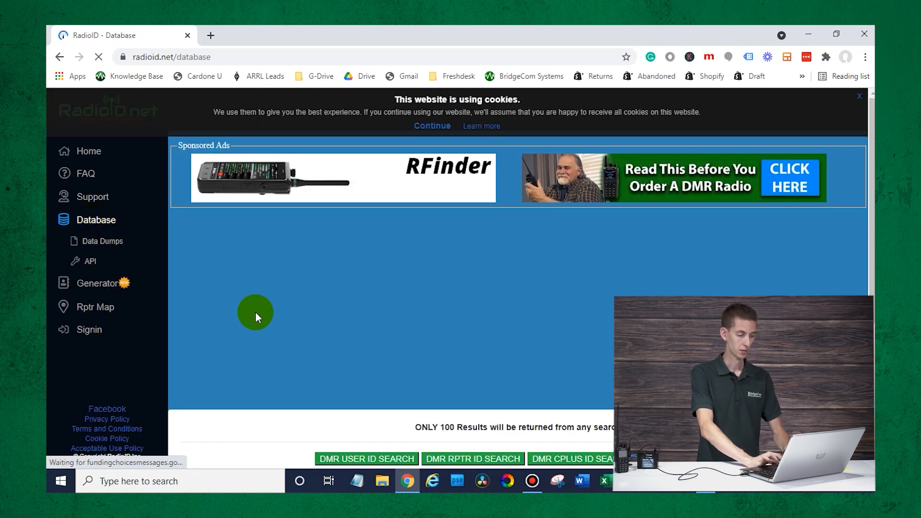
pyautogui.scroll(-3, 257, 318)
pyautogui.scroll(-1, 255, 312)
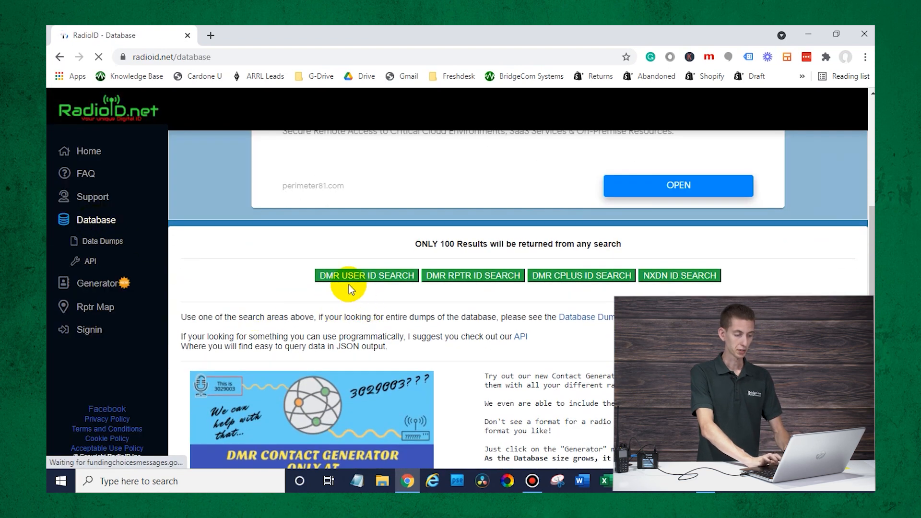
pyautogui.click(348, 279)
pyautogui.scroll(-1, 360, 399)
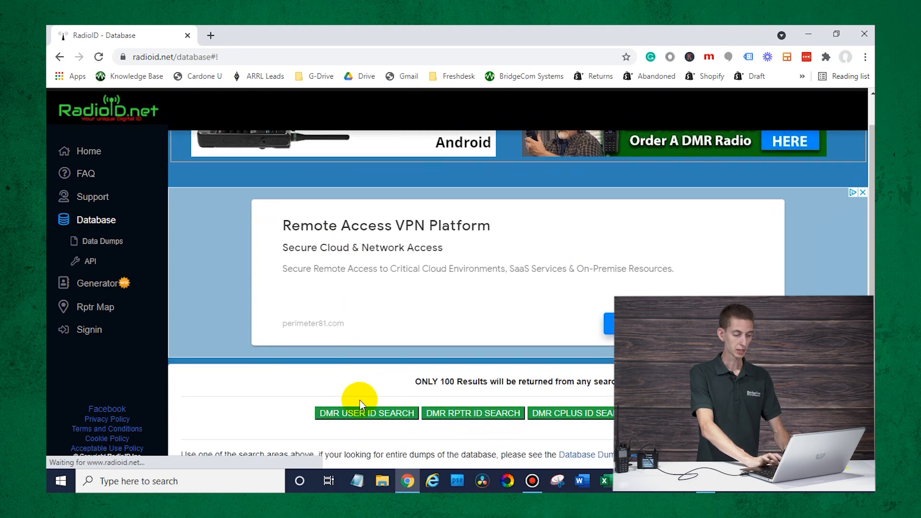
pyautogui.click(361, 411)
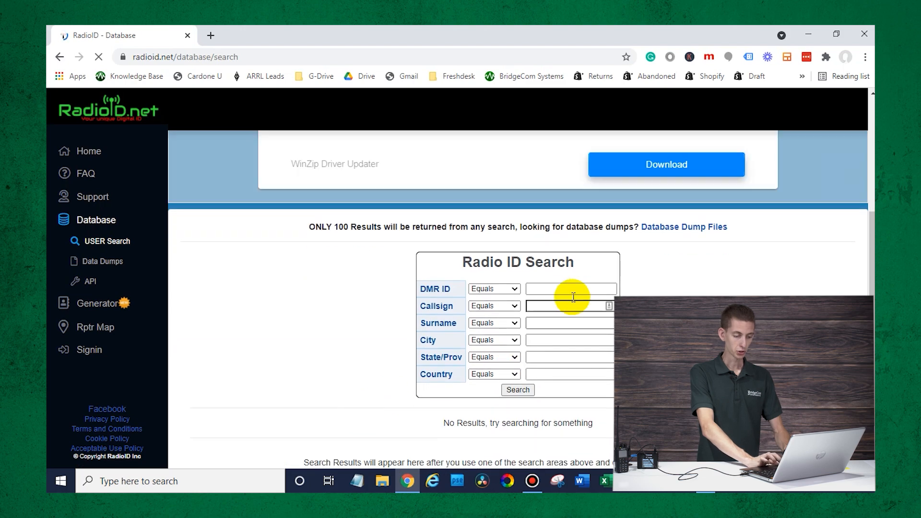
pyautogui.click(569, 306)
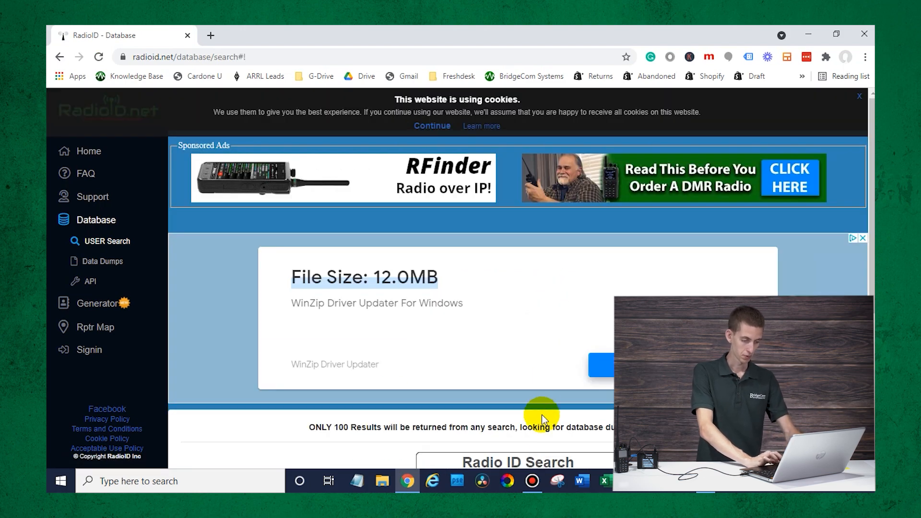
pyautogui.scroll(-4, 542, 411)
pyautogui.write('w3amg')
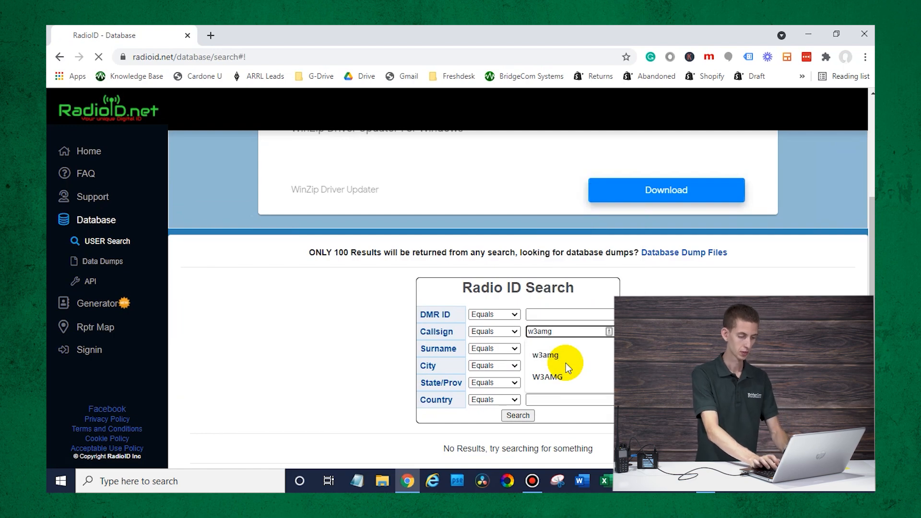
pyautogui.click(517, 416)
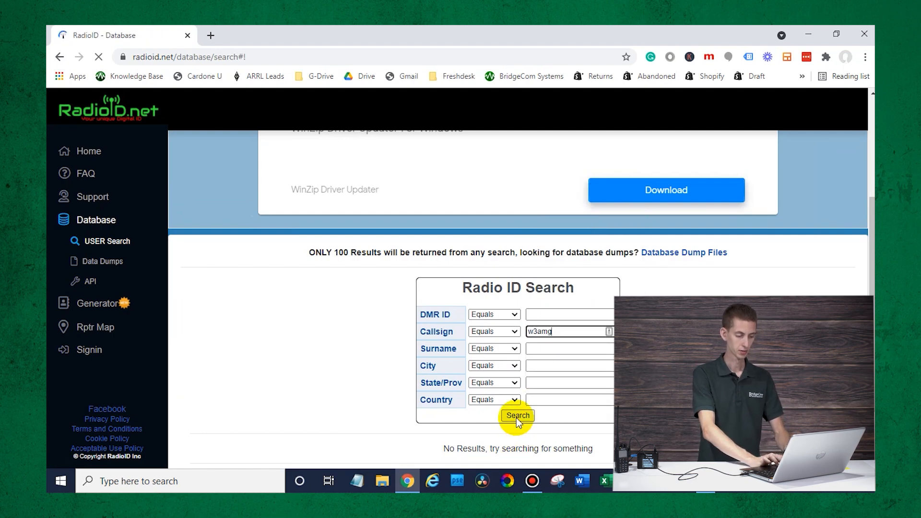
pyautogui.scroll(-4, 516, 416)
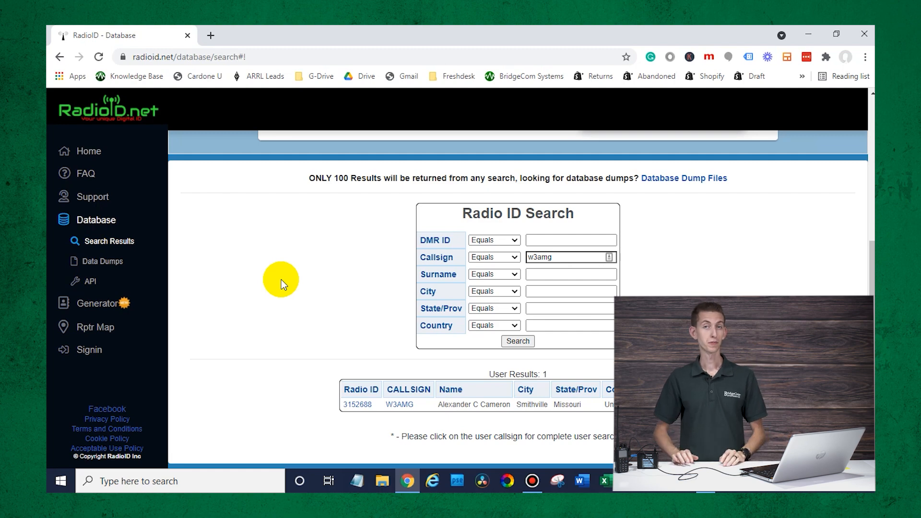
# - Google 'brandmeister talk groups' and open the Pi-Star BrandMeister Talkgroup List
pyautogui.click(206, 36)
pyautogui.write('brandm')
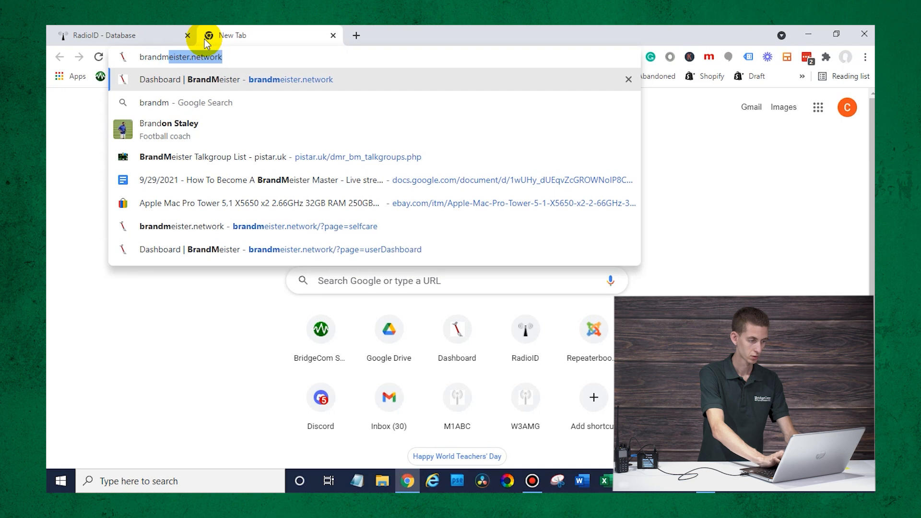
pyautogui.write('eis')
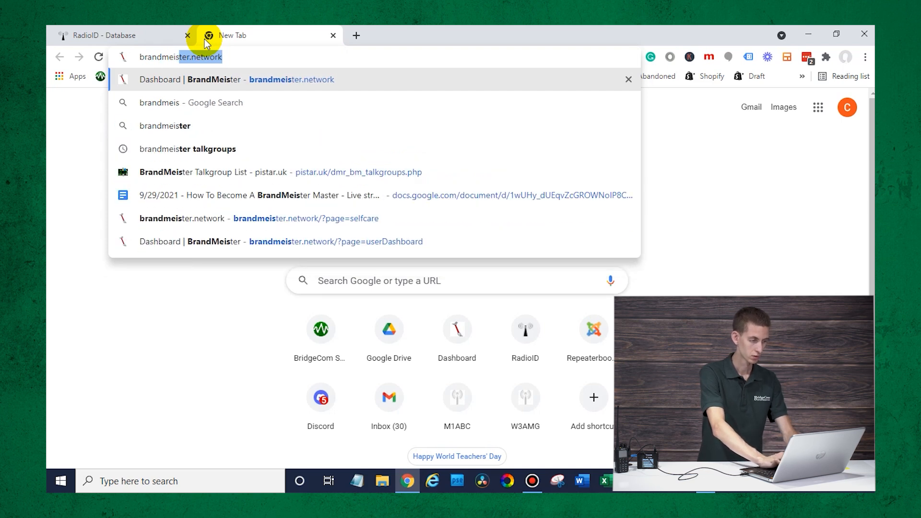
pyautogui.write('ter talk g')
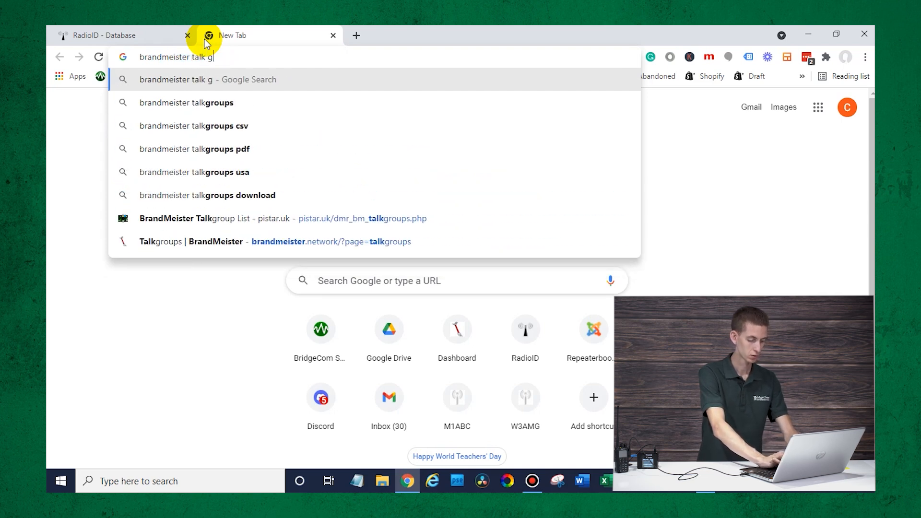
pyautogui.write('roups')
pyautogui.press('Return')
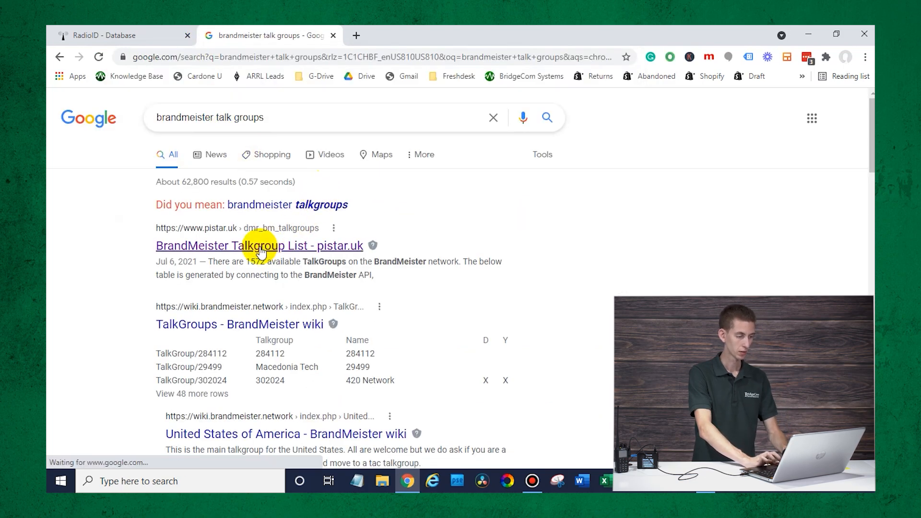
pyautogui.click(232, 246)
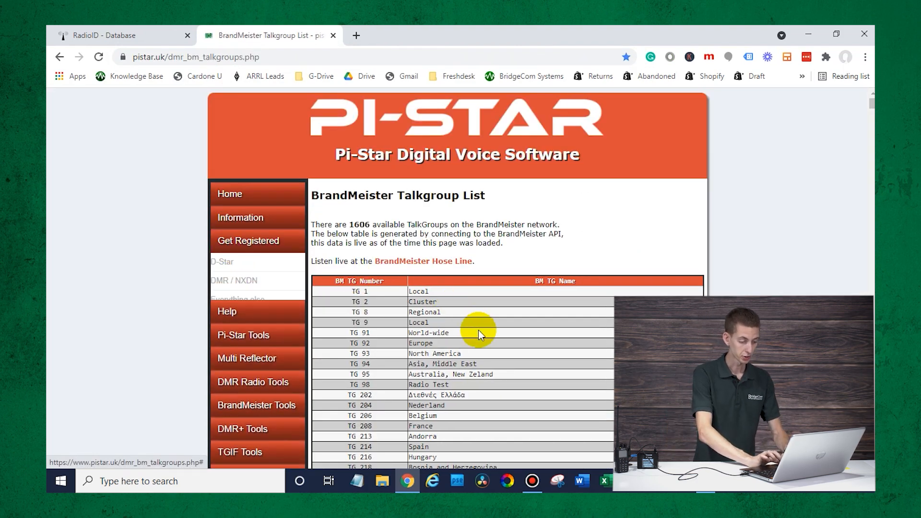
pyautogui.scroll(-3, 479, 330)
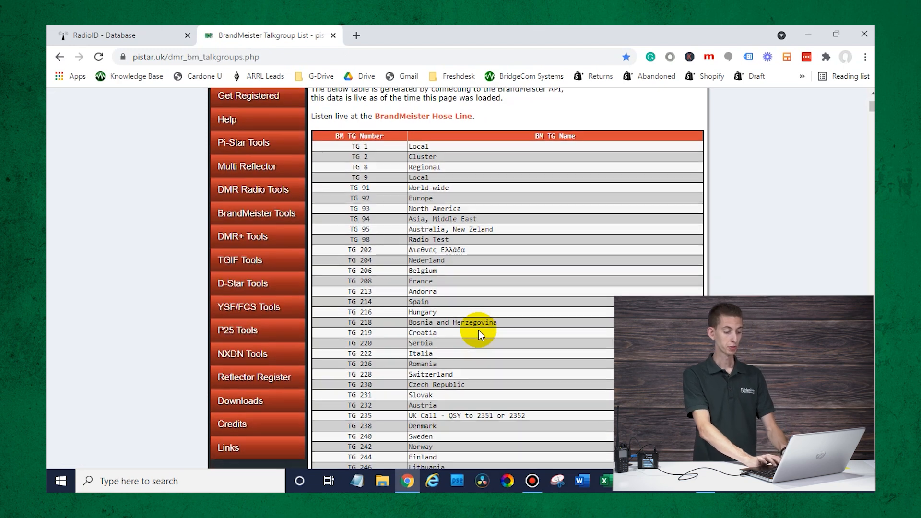
pyautogui.scroll(-1, 478, 330)
# - Search the talkgroup list for Missouri, Parrot, world, and Disconnect (4000)
pyautogui.hotkey('ctrl', 'f')
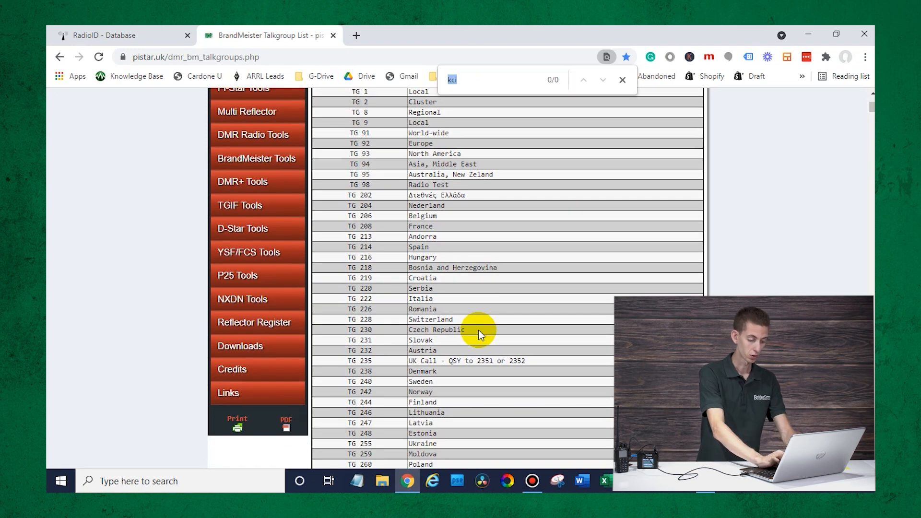
pyautogui.write('missouri')
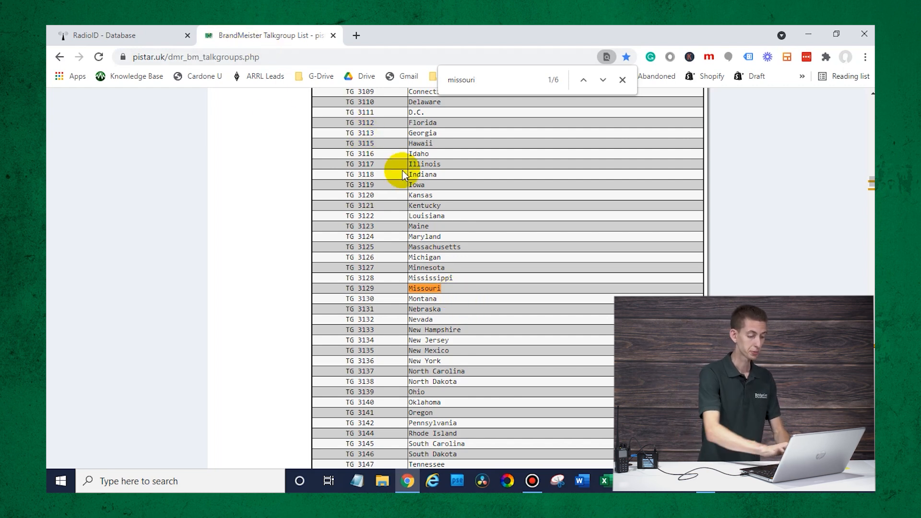
pyautogui.click(487, 82)
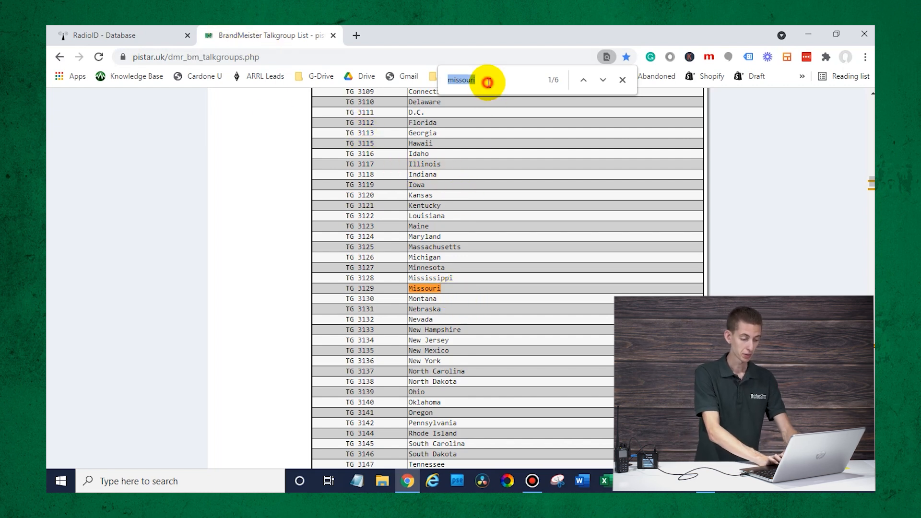
pyautogui.write('parrot')
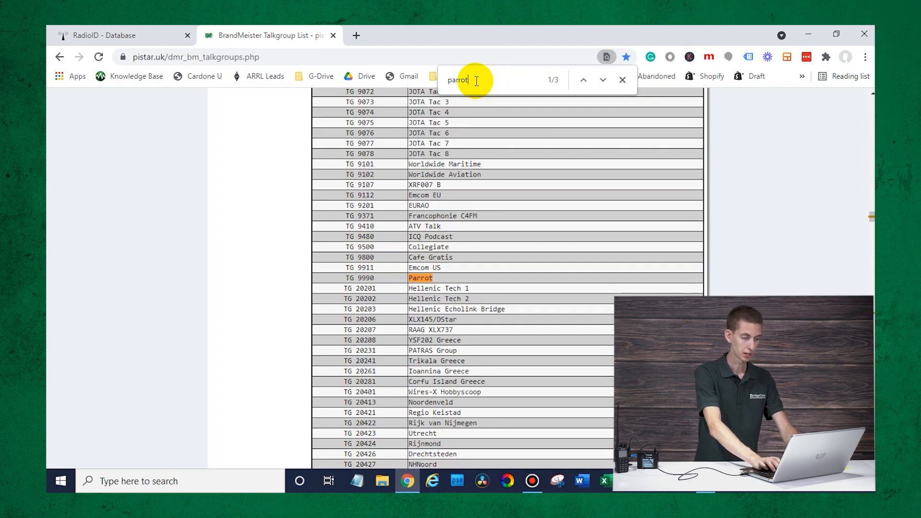
pyautogui.press('BackSpace')
pyautogui.press('BackSpace')
pyautogui.press('BackSpace')
pyautogui.press('BackSpace')
pyautogui.press('BackSpace')
pyautogui.press('BackSpace')
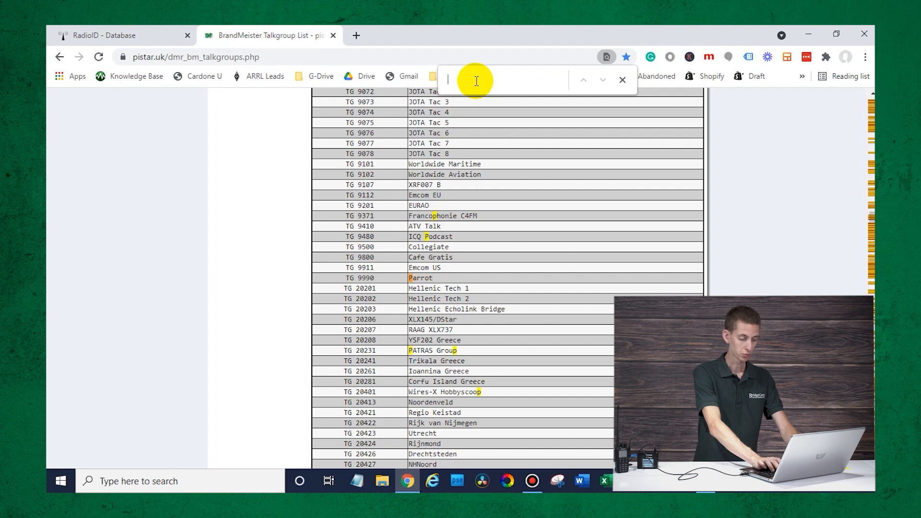
pyautogui.write('world')
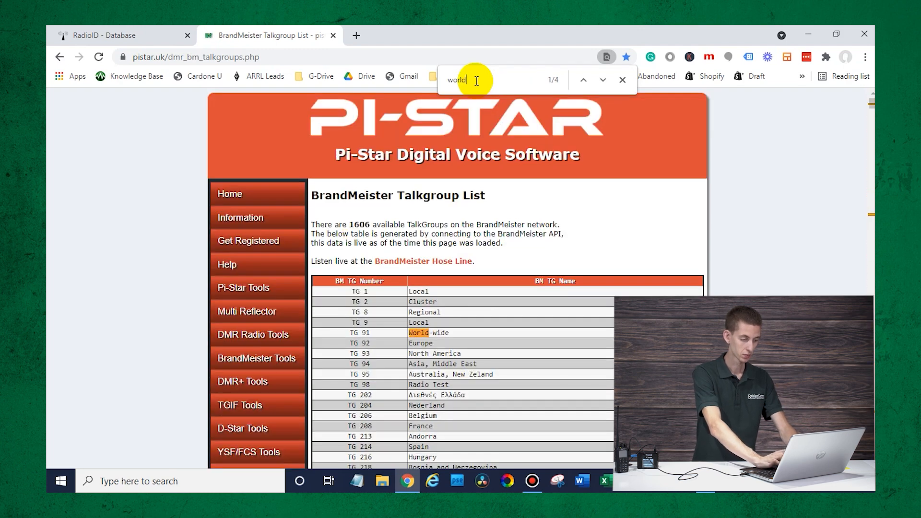
pyautogui.press('BackSpace')
pyautogui.press('BackSpace')
pyautogui.press('BackSpace')
pyautogui.press('BackSpace')
pyautogui.press('BackSpace')
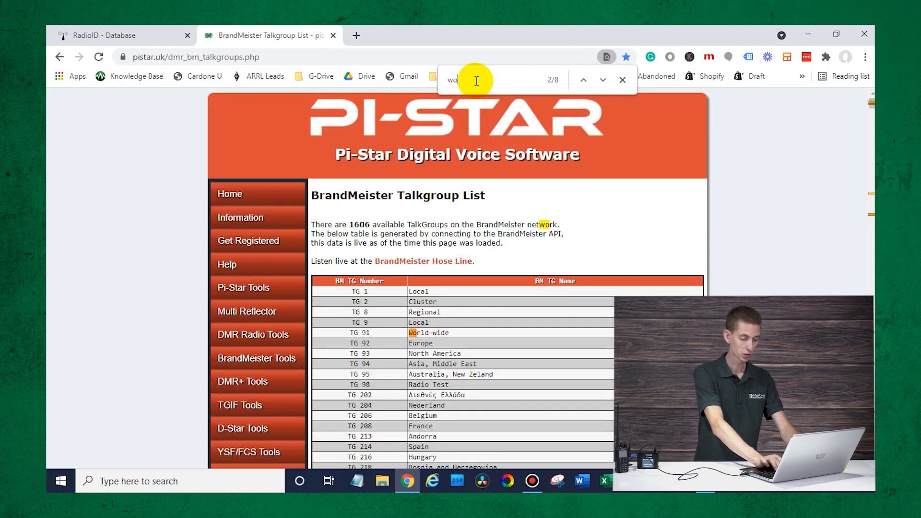
pyautogui.write('disc')
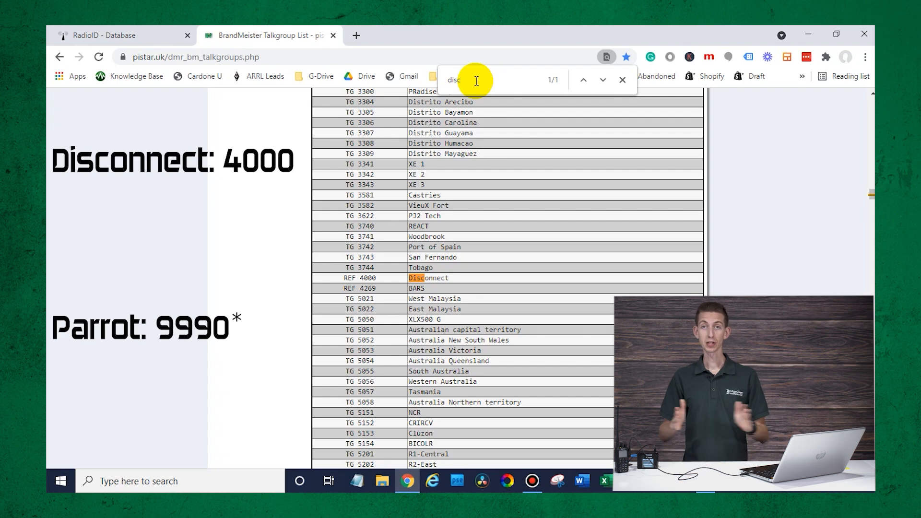
# - Close the BrandMeister and RadioID browser tabs to return to the CPS
pyautogui.click(133, 29)
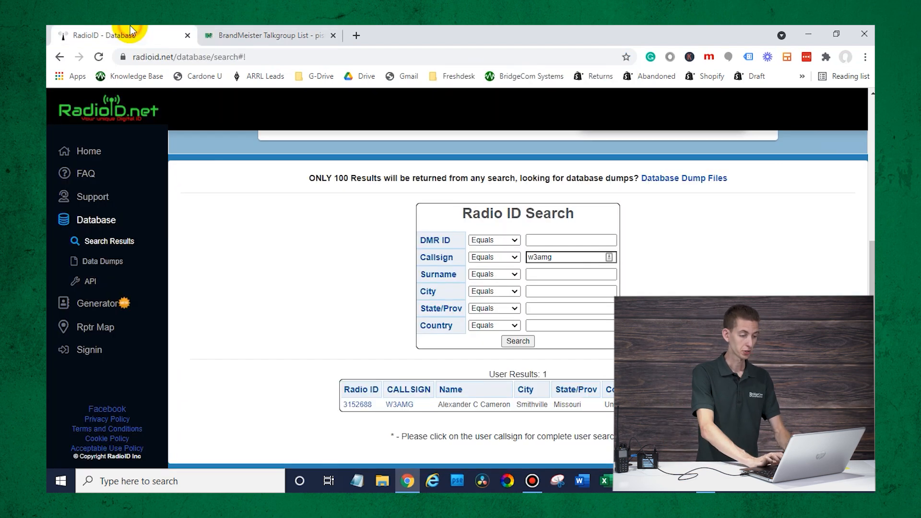
pyautogui.click(333, 35)
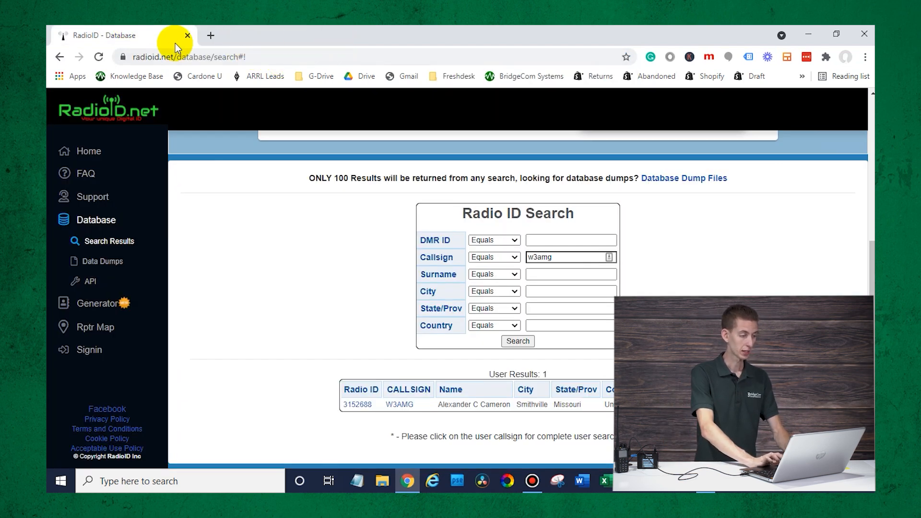
pyautogui.click(186, 37)
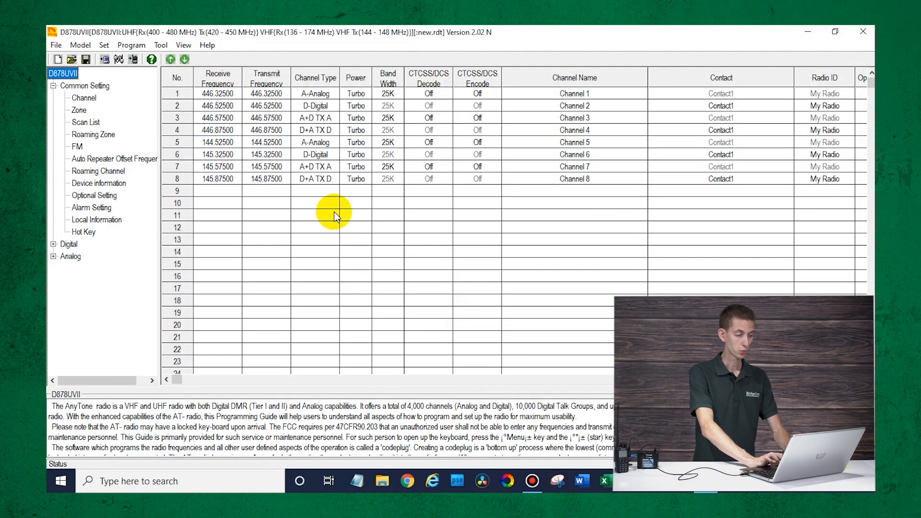
# - Delete sample channels 2 through 8, keeping only Channel 1 (446.32500, Analog)
pyautogui.click(231, 191)
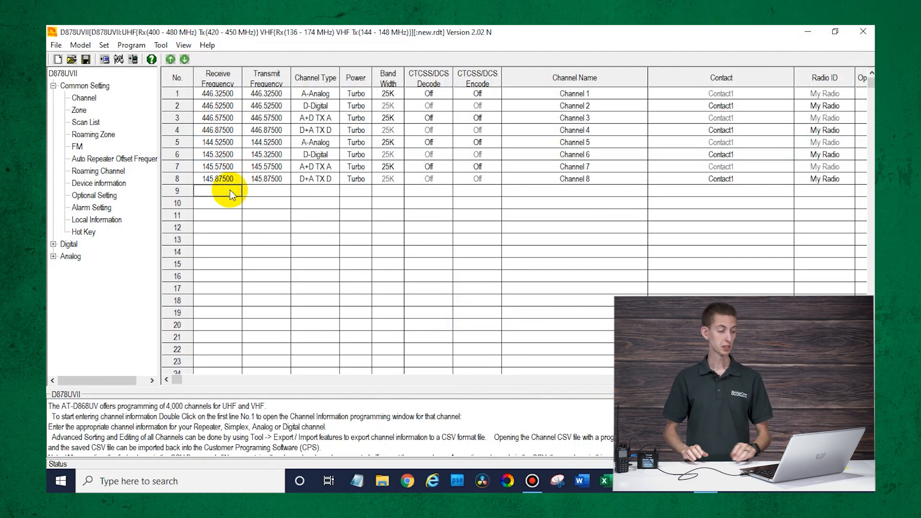
pyautogui.rightClick(228, 106)
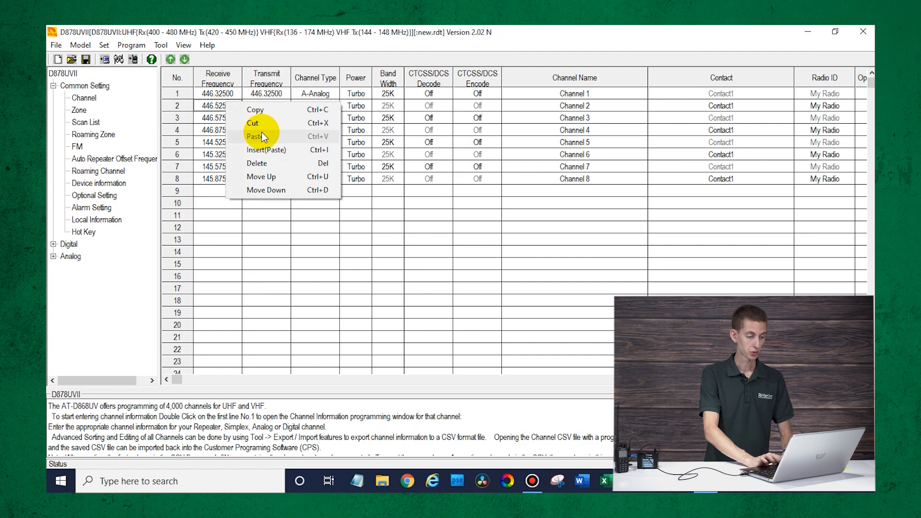
pyautogui.click(258, 164)
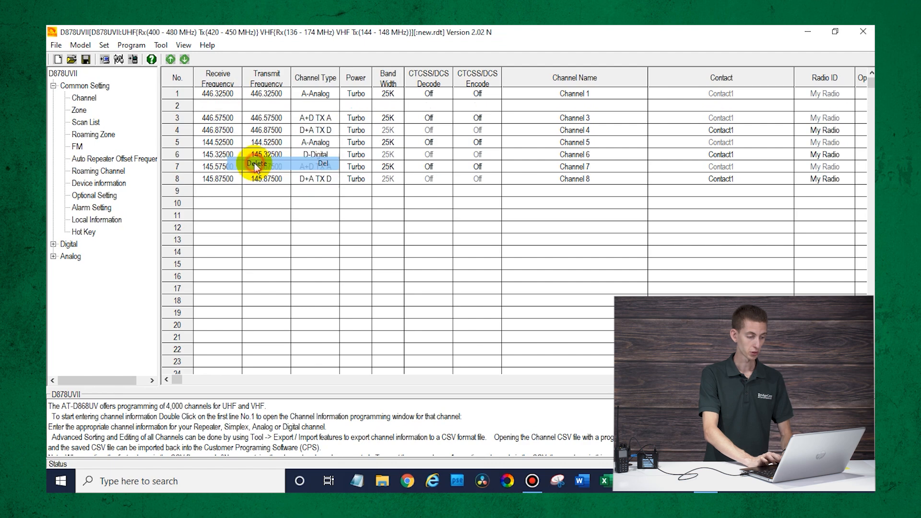
pyautogui.rightClick(228, 119)
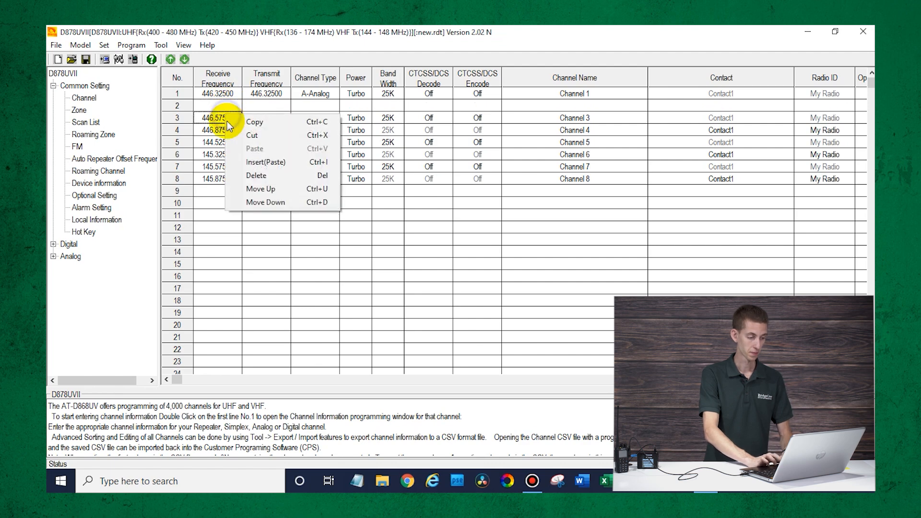
pyautogui.click(246, 178)
pyautogui.doubleClick(235, 96)
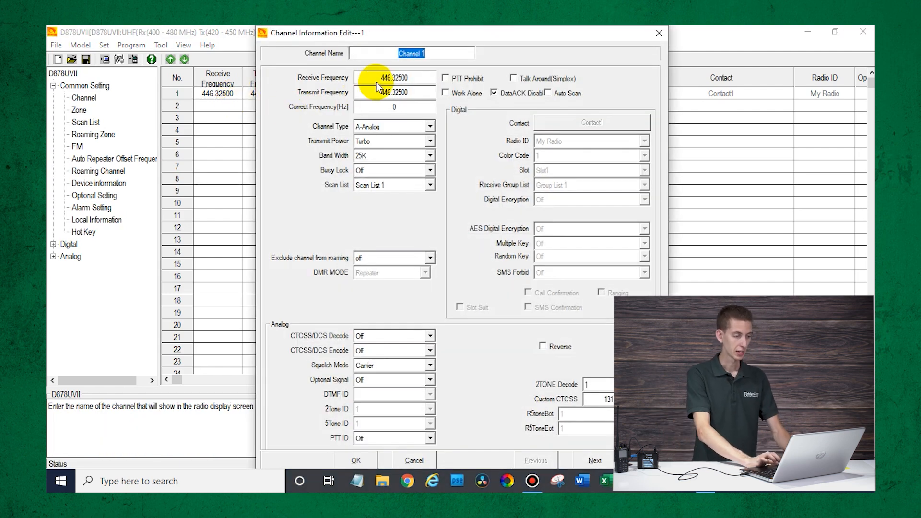
# - Make channel 1 a digital channel receiving 444.46250 and transmitting 449.46250 MHz
pyautogui.doubleClick(383, 79)
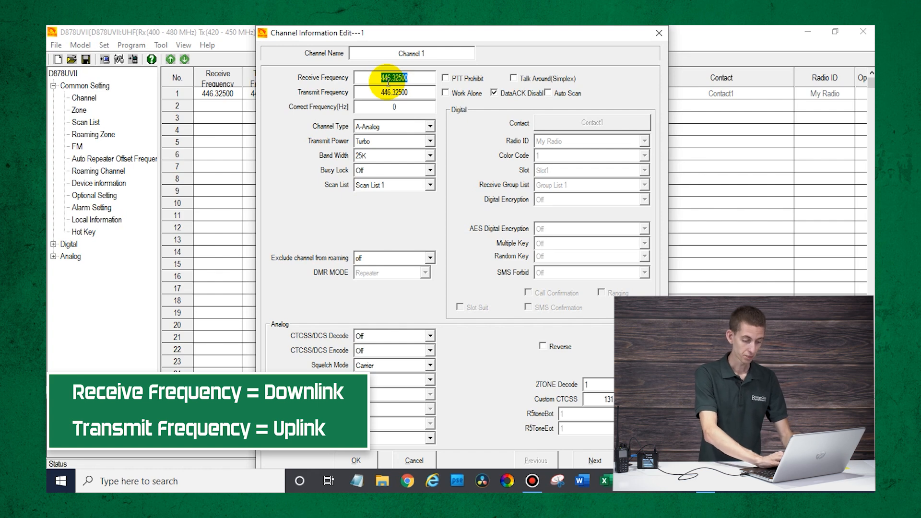
pyautogui.write('444')
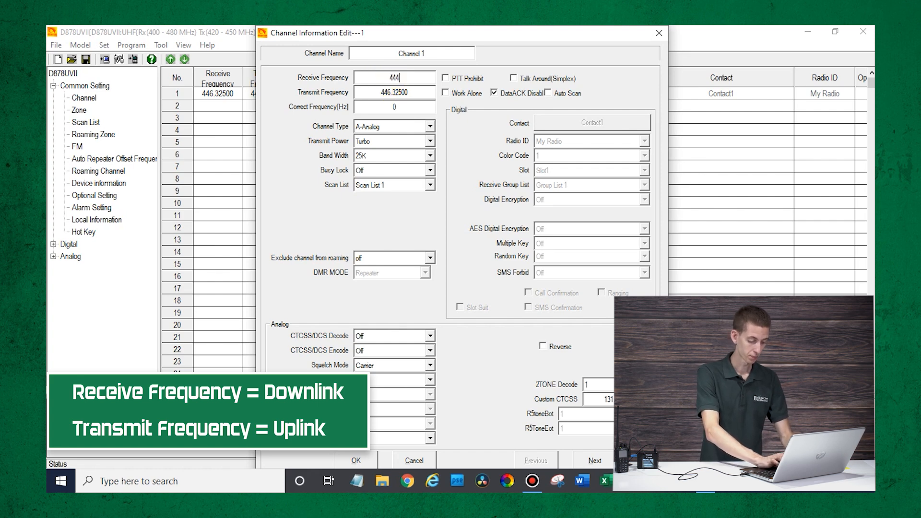
pyautogui.write('.46')
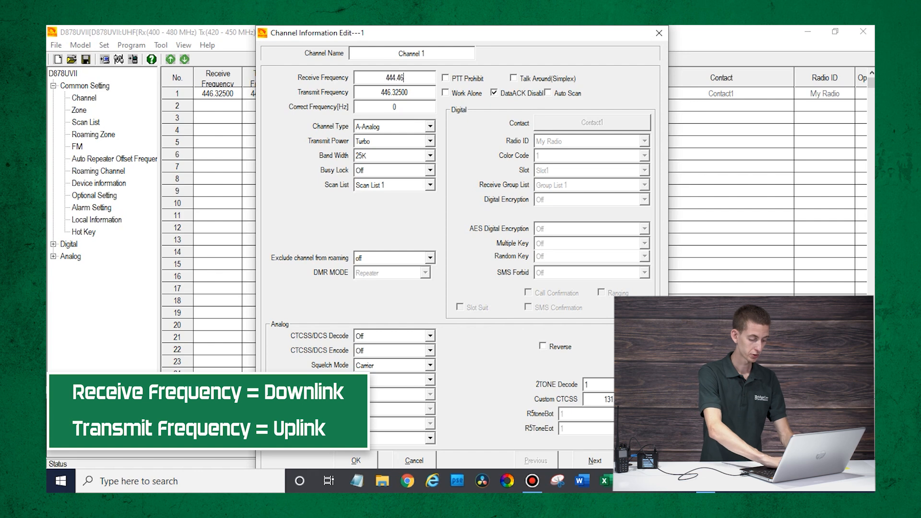
pyautogui.write('250')
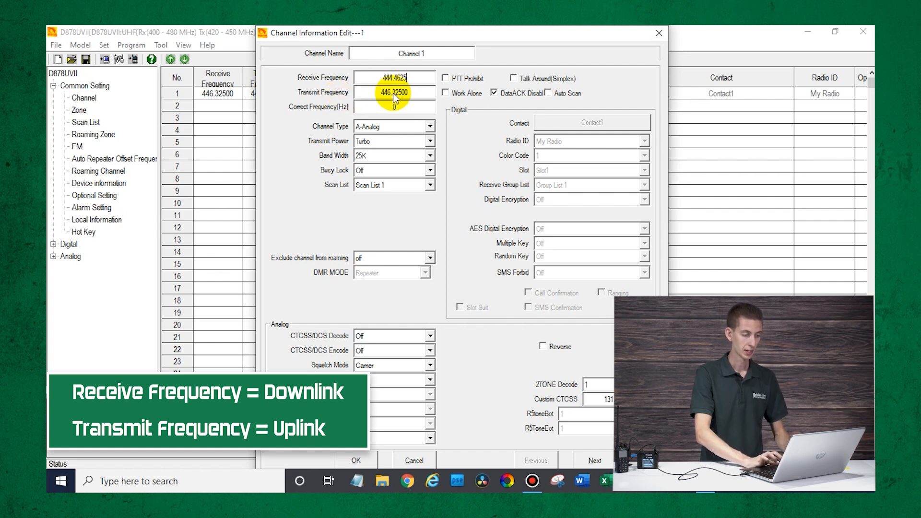
pyautogui.moveTo(382, 93); pyautogui.dragTo(408, 94)
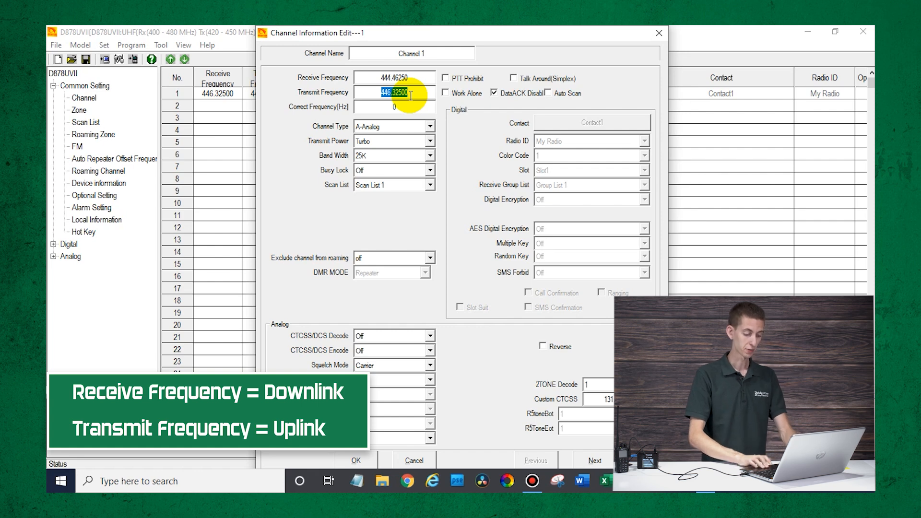
pyautogui.write('449')
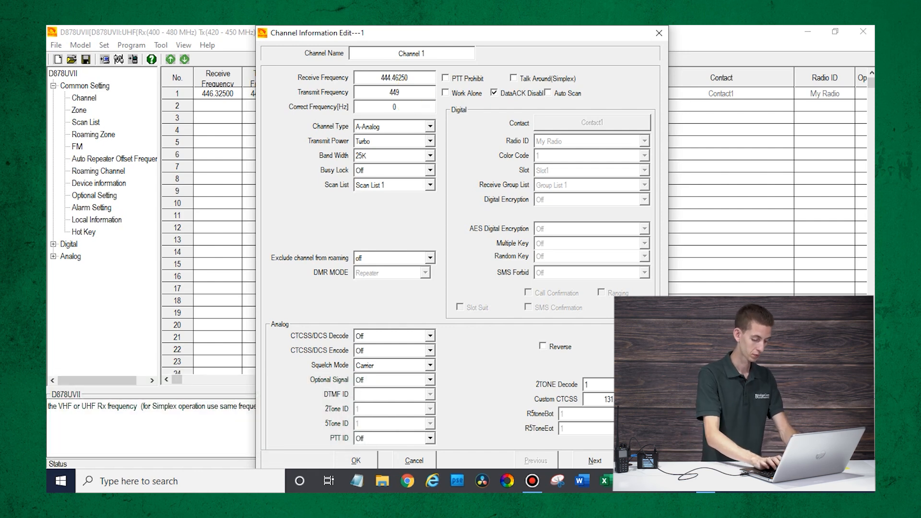
pyautogui.write('.4625')
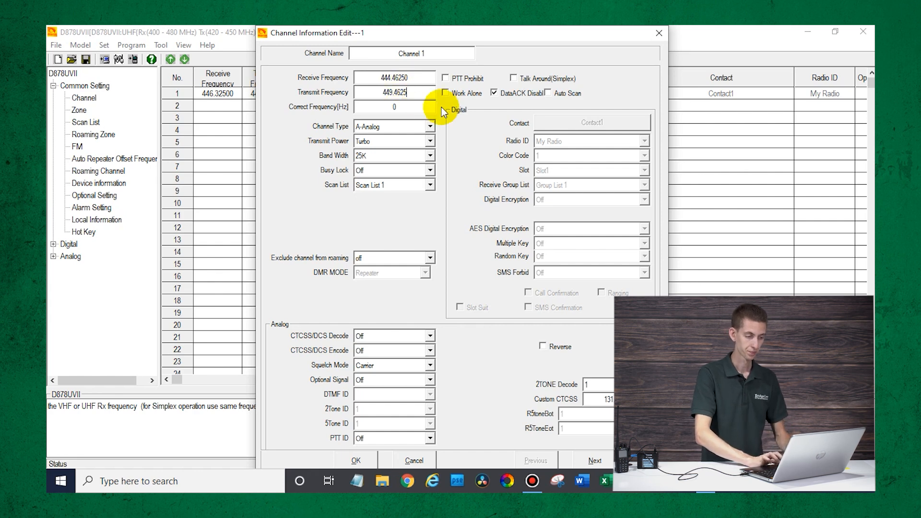
pyautogui.click(422, 130)
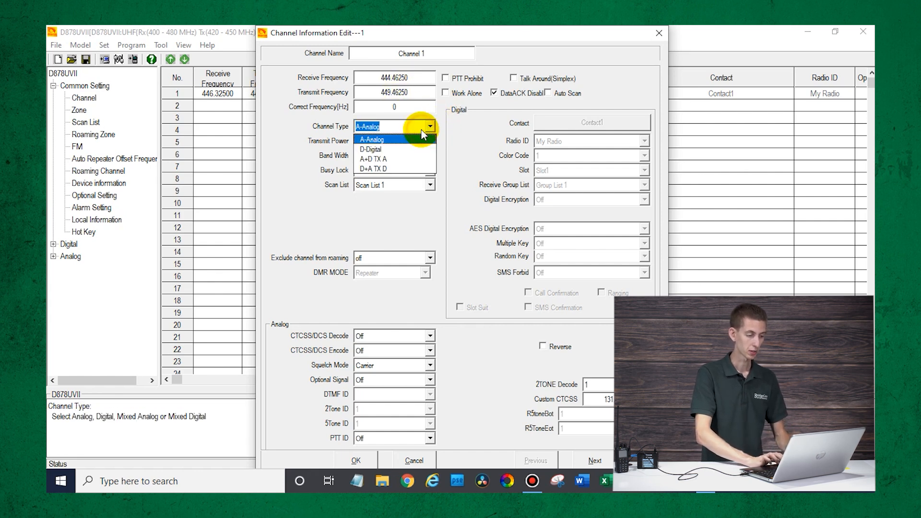
pyautogui.click(406, 148)
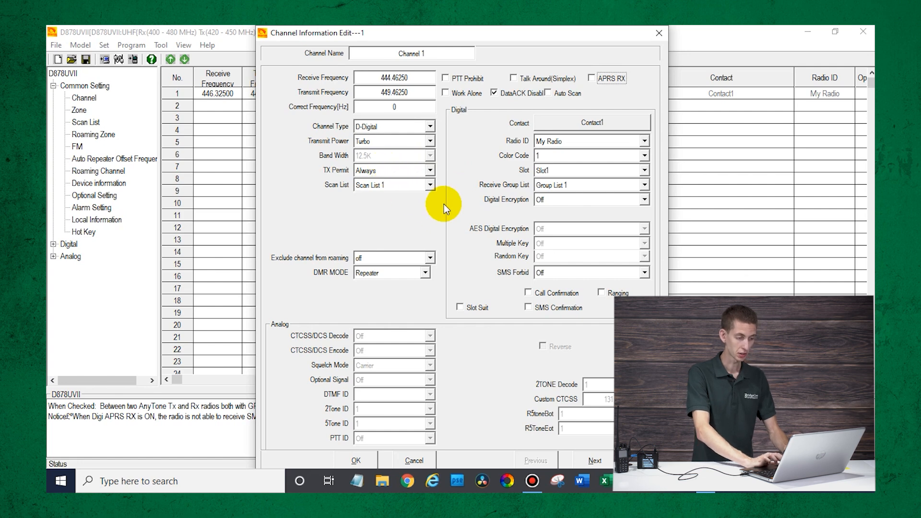
# - Give channel 1 color code 4, Slot1, Repeater DMR mode and Contact1, then save it
pyautogui.click(552, 157)
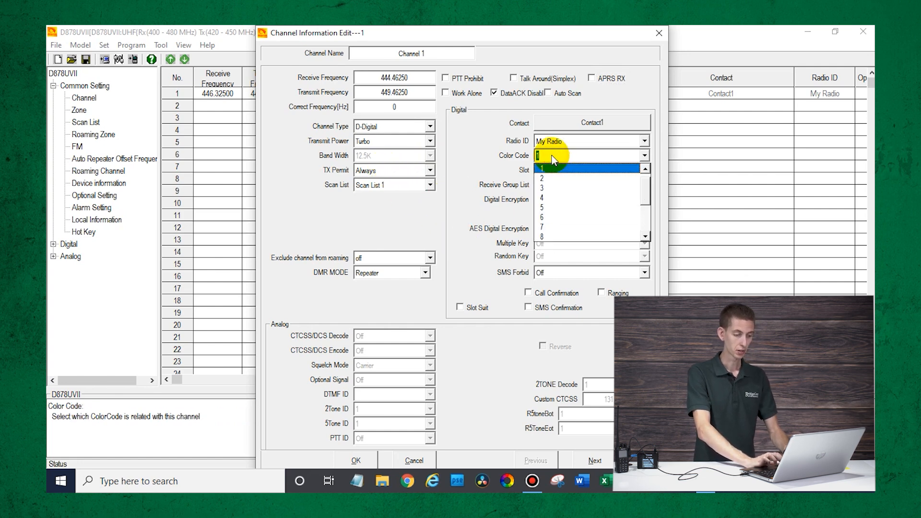
pyautogui.click(550, 198)
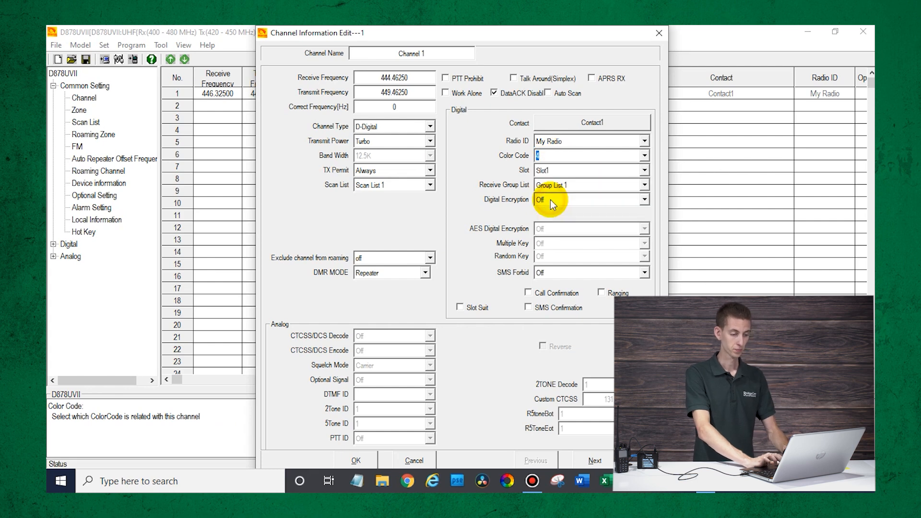
pyautogui.click(563, 174)
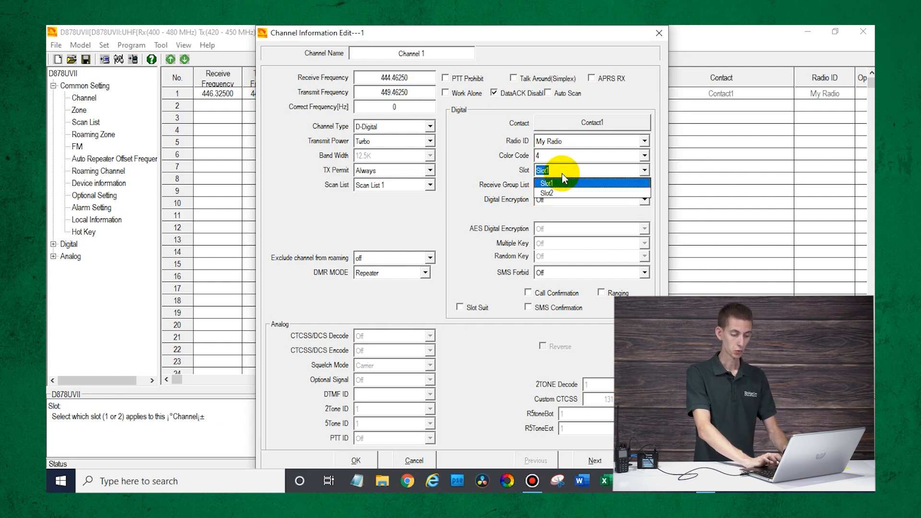
pyautogui.click(501, 165)
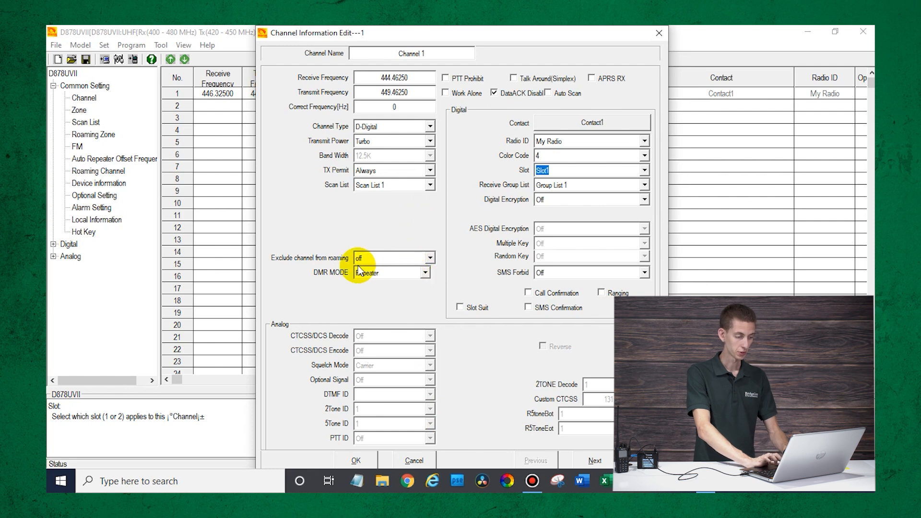
pyautogui.click(374, 273)
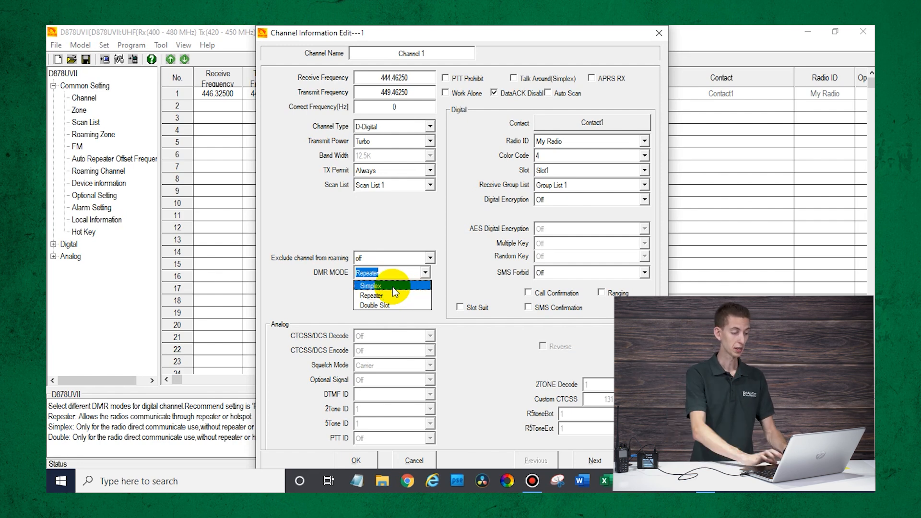
pyautogui.click(381, 296)
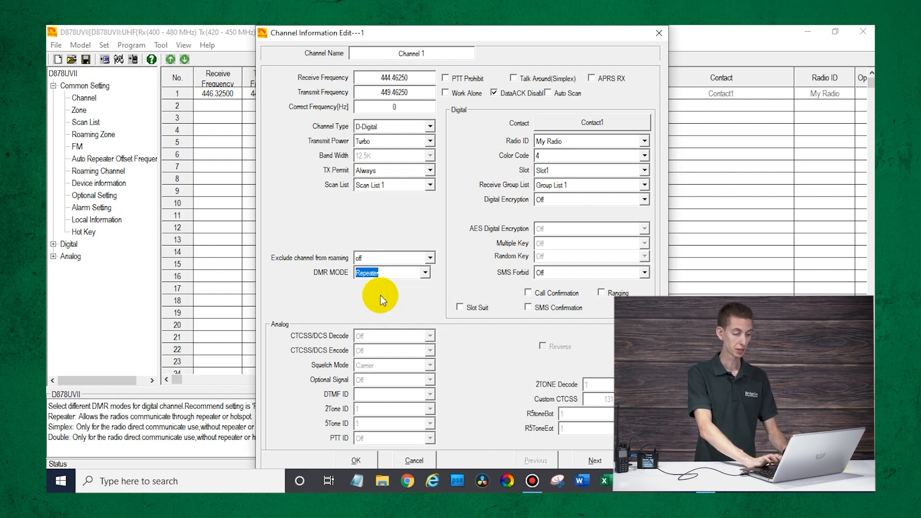
pyautogui.click(587, 123)
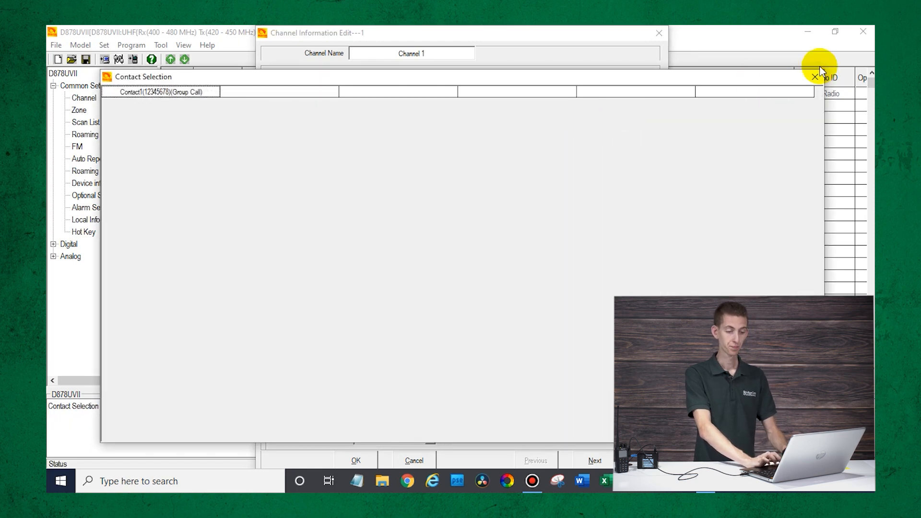
pyautogui.click(814, 76)
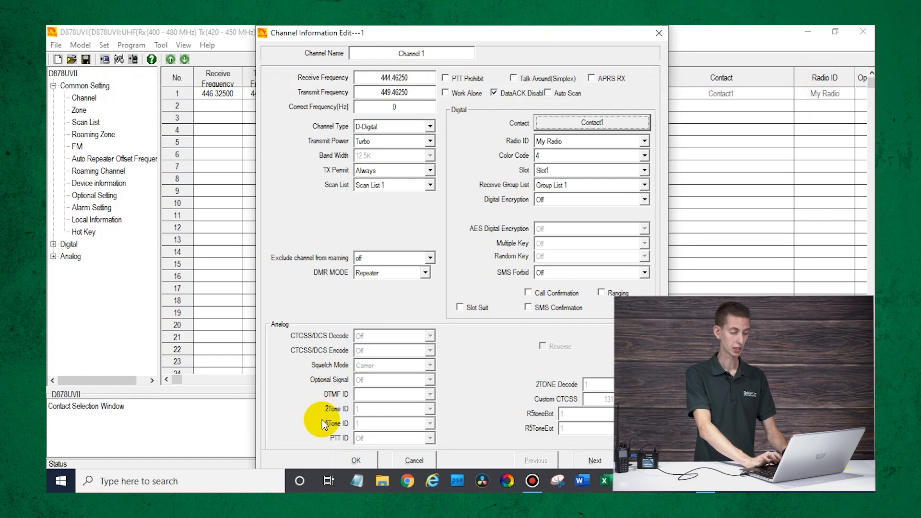
pyautogui.click(338, 455)
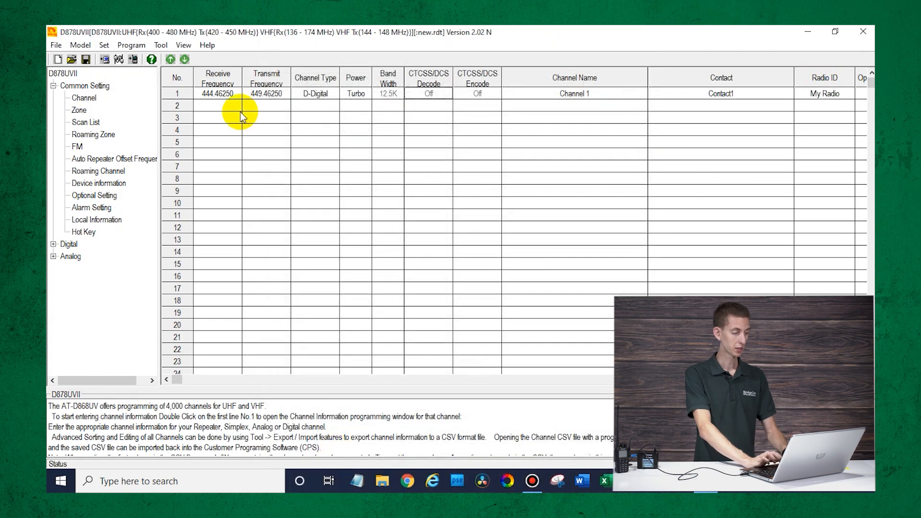
# - Put the operator's DMR ID and name with callsign into Radio ID List entry 1
pyautogui.click(53, 245)
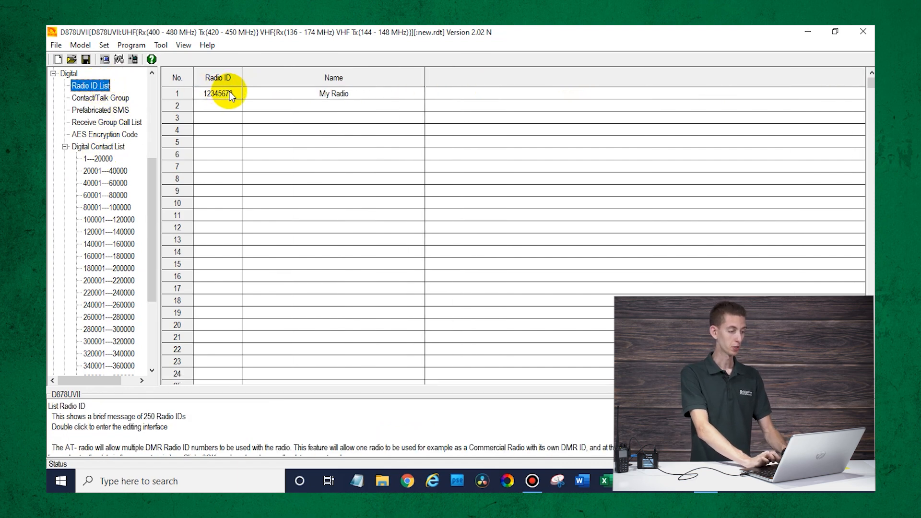
pyautogui.doubleClick(234, 93)
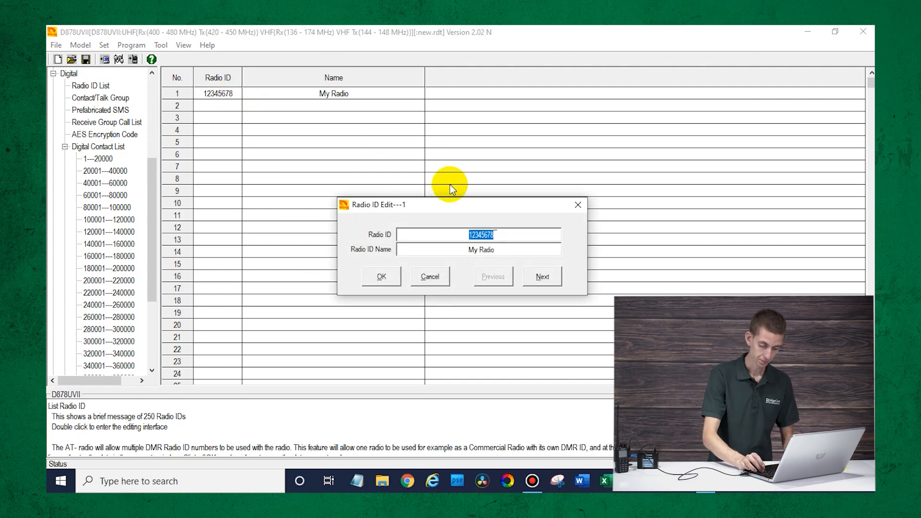
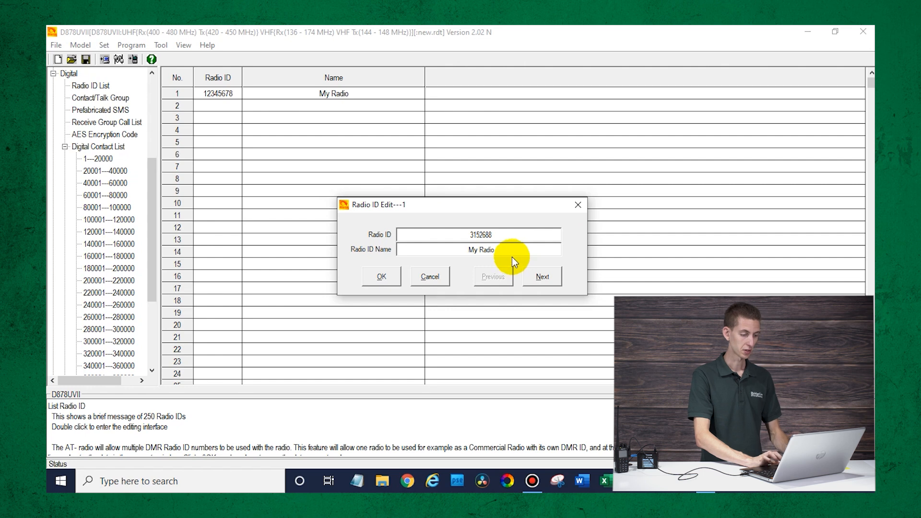
pyautogui.click(511, 250)
pyautogui.write('Cody W3MG')
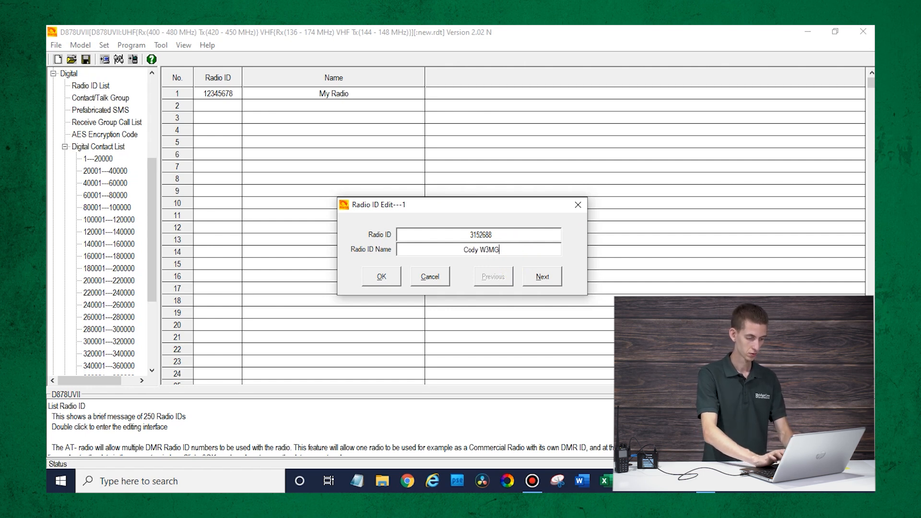
pyautogui.press('BackSpace')
pyautogui.write('AMG')
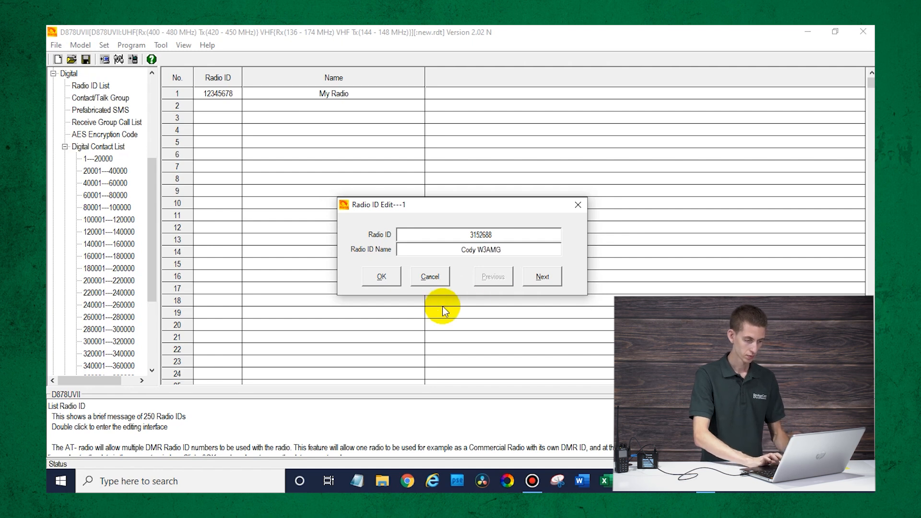
pyautogui.click(382, 277)
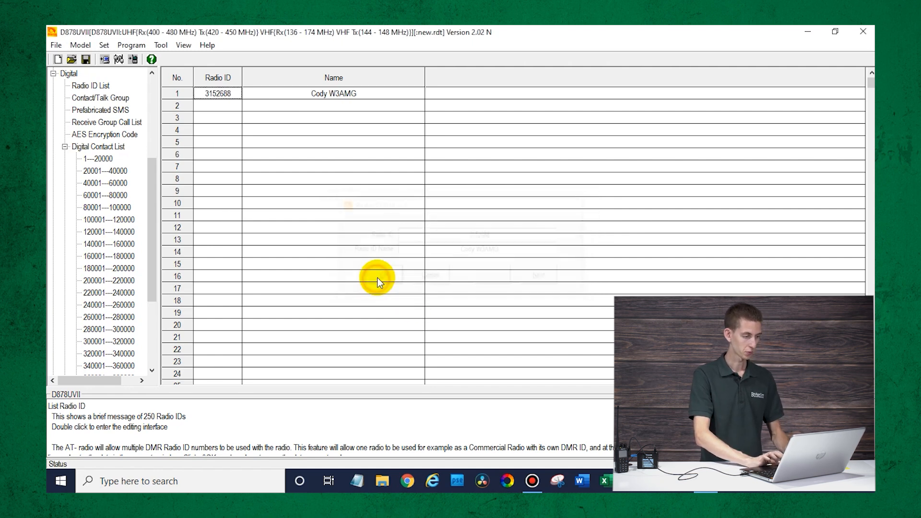
pyautogui.click(267, 146)
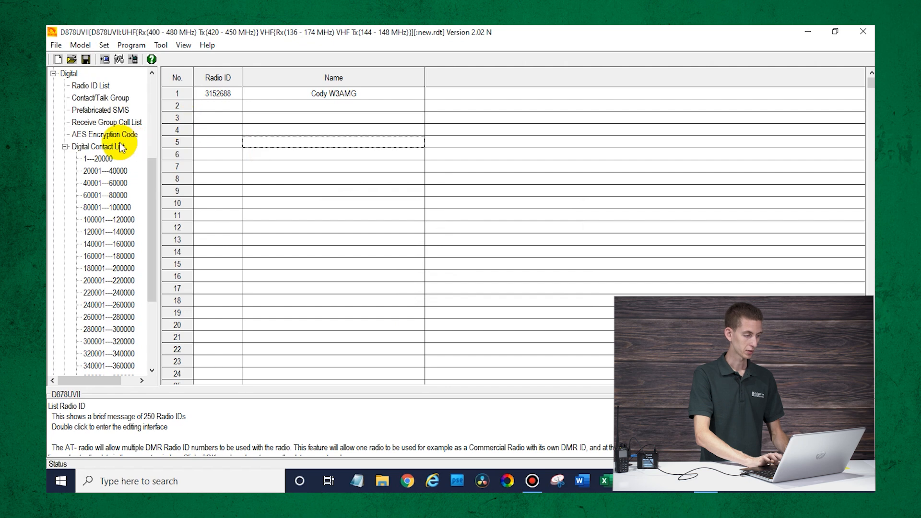
# - Edit contact row 1 to name MO, TG/DMR ID 3129, call type Group Call
pyautogui.click(90, 97)
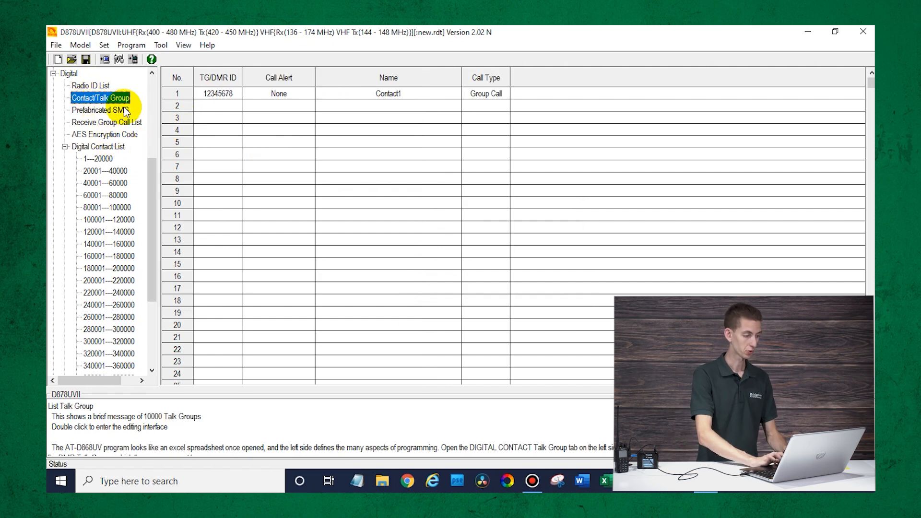
pyautogui.doubleClick(228, 93)
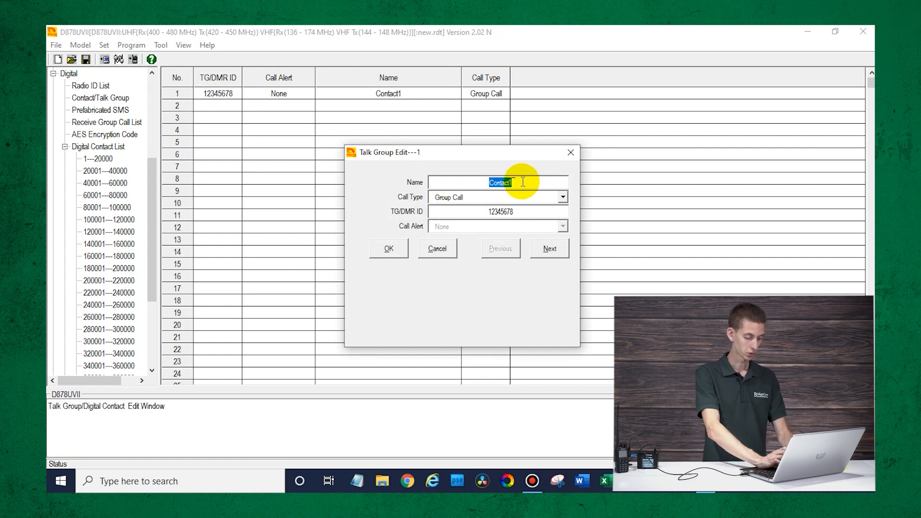
pyautogui.write('Parrot')
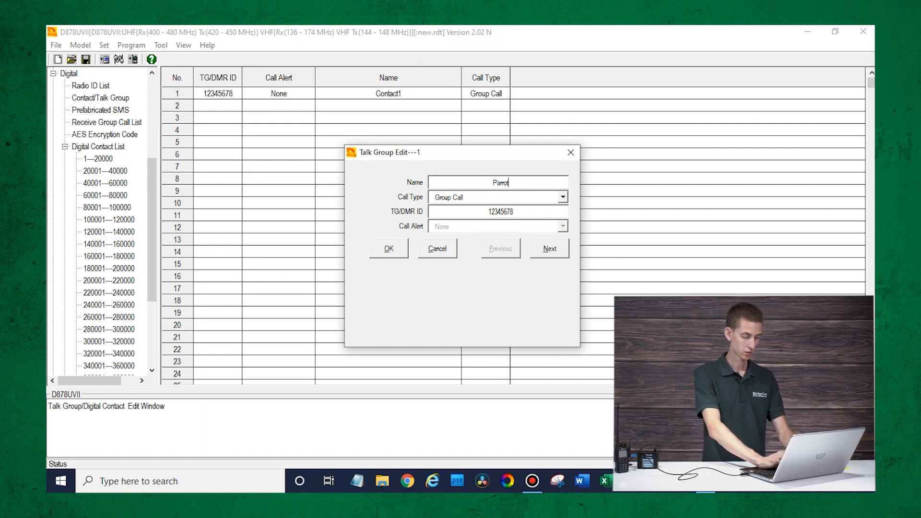
pyautogui.doubleClick(532, 185)
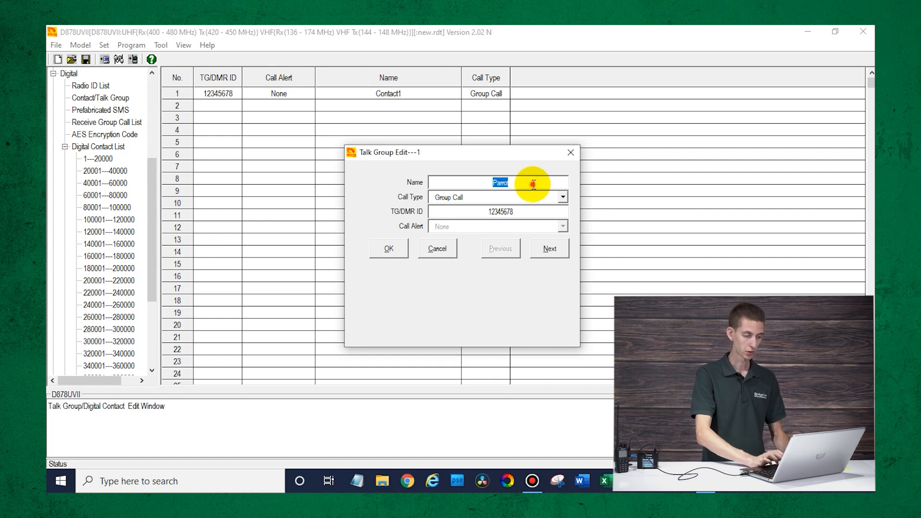
pyautogui.press('BackSpace')
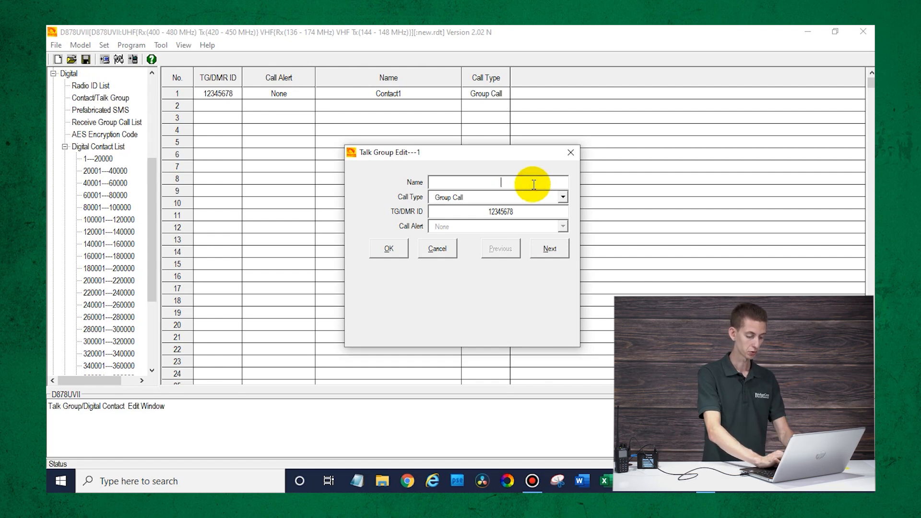
pyautogui.write('MO')
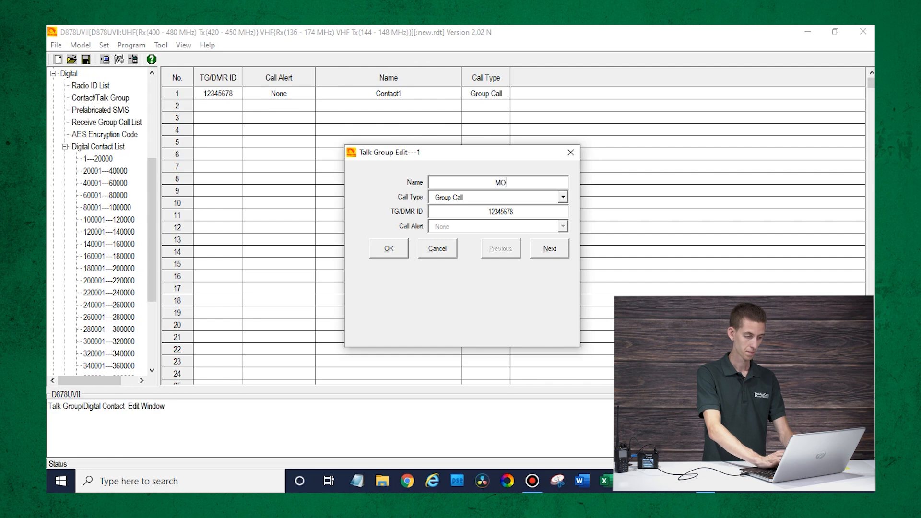
pyautogui.doubleClick(482, 214)
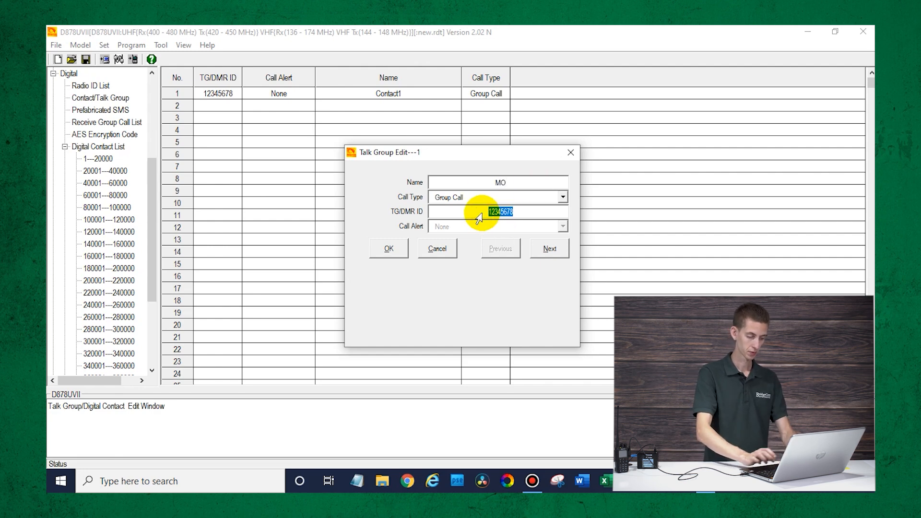
pyautogui.write('31')
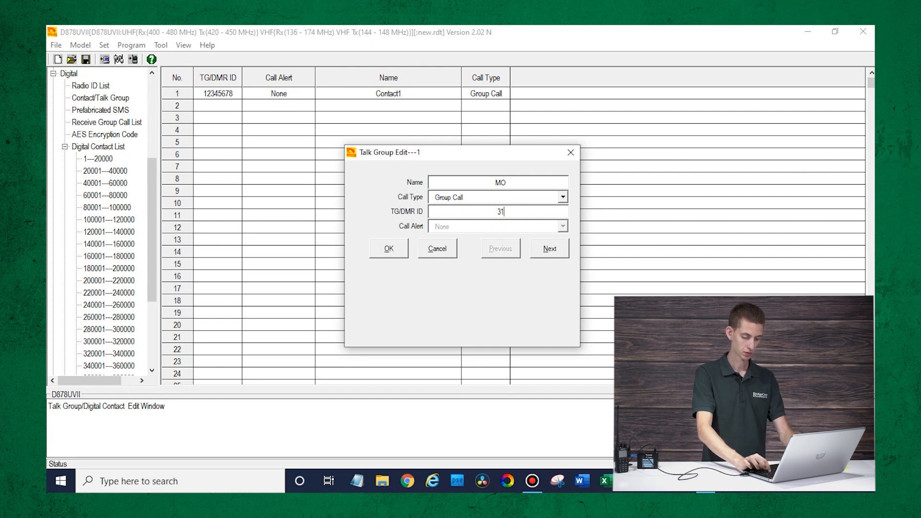
pyautogui.write('29')
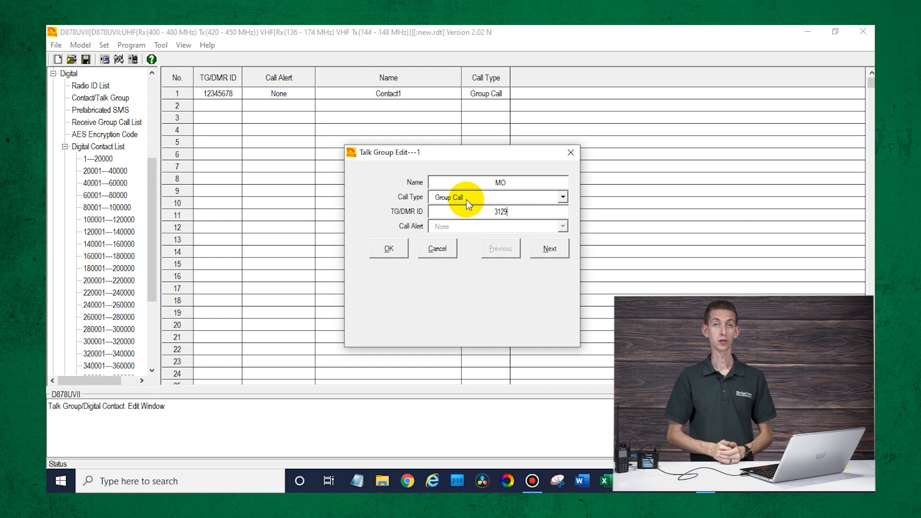
pyautogui.click(467, 200)
pyautogui.click(466, 200)
pyautogui.click(386, 251)
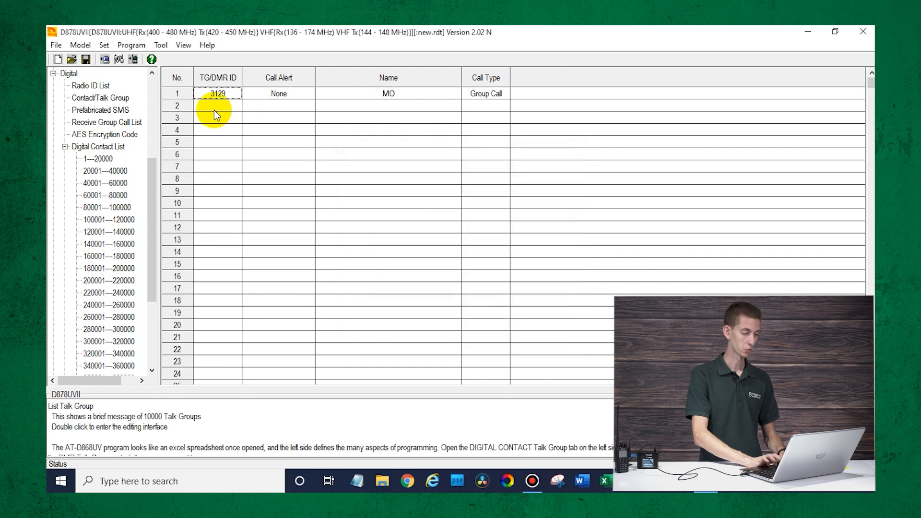
# - Add contact Parrot in row 2 as a Private Call with ID 9990
pyautogui.click(209, 106)
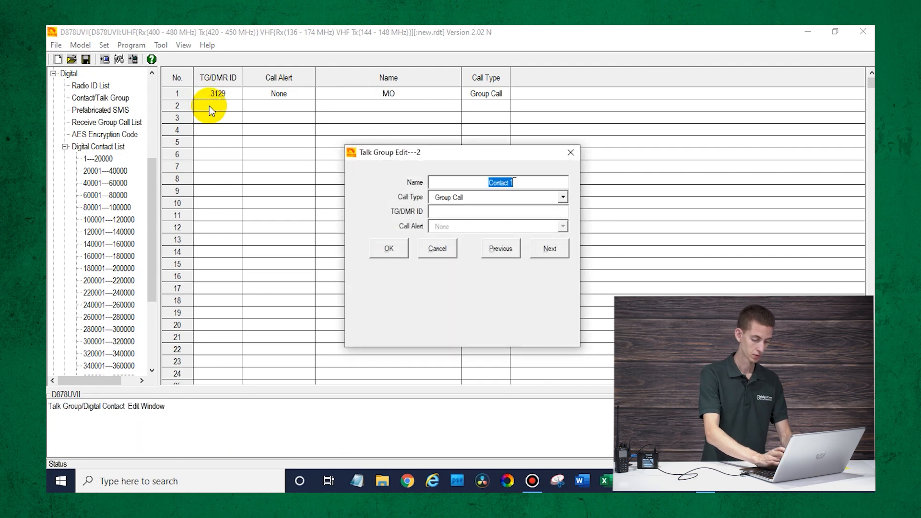
pyautogui.write('Parrot')
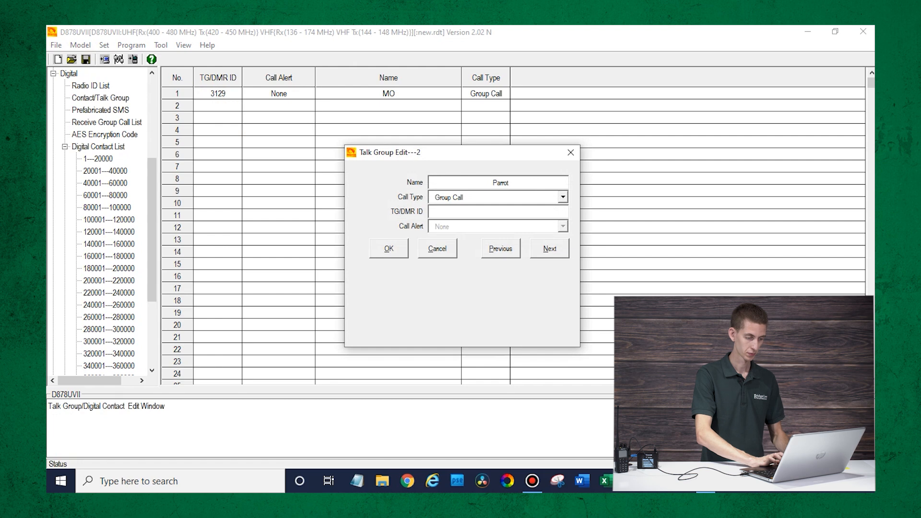
pyautogui.click(493, 197)
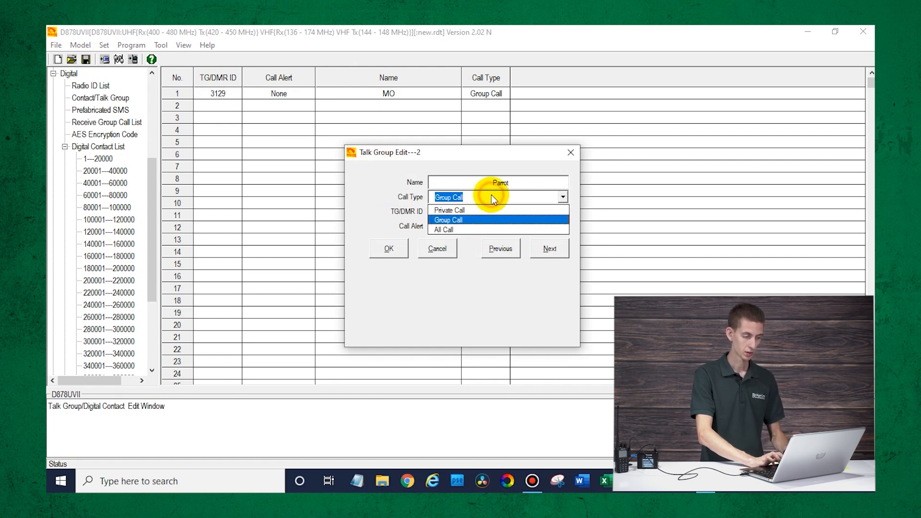
pyautogui.click(470, 210)
pyautogui.click(456, 211)
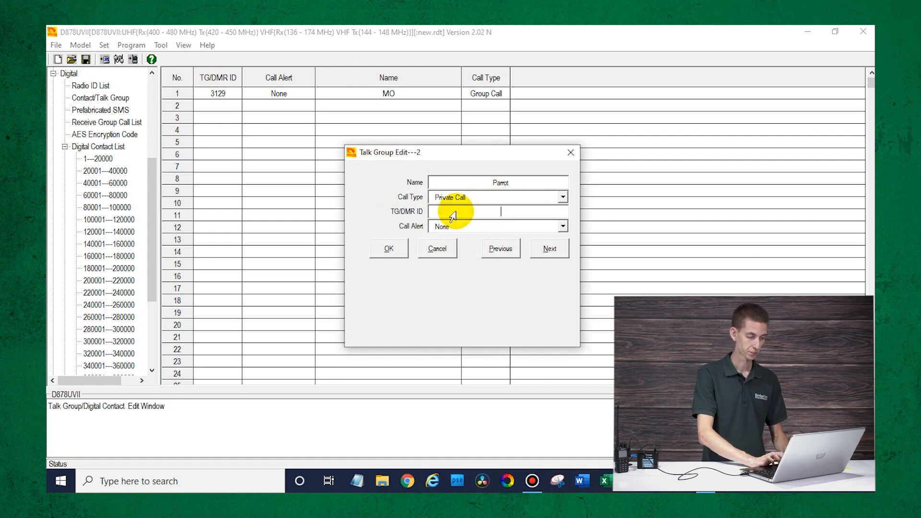
pyautogui.write('9990')
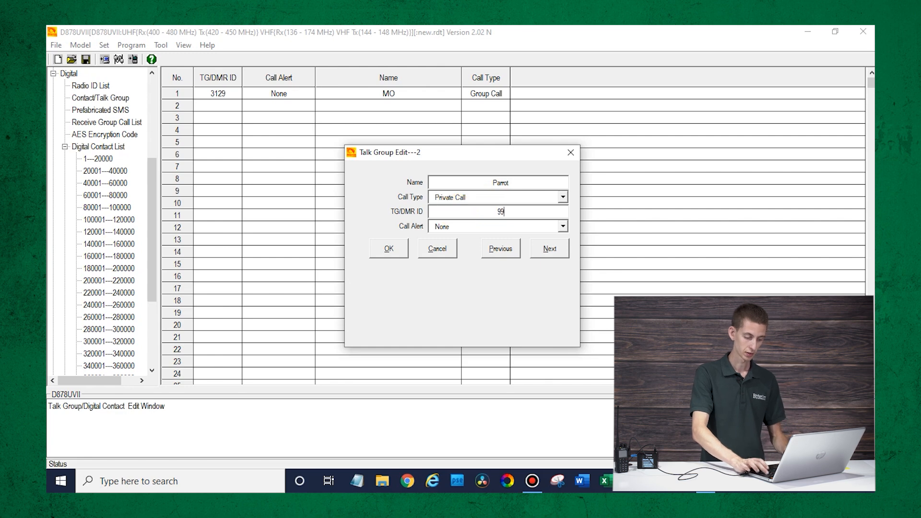
pyautogui.click(388, 248)
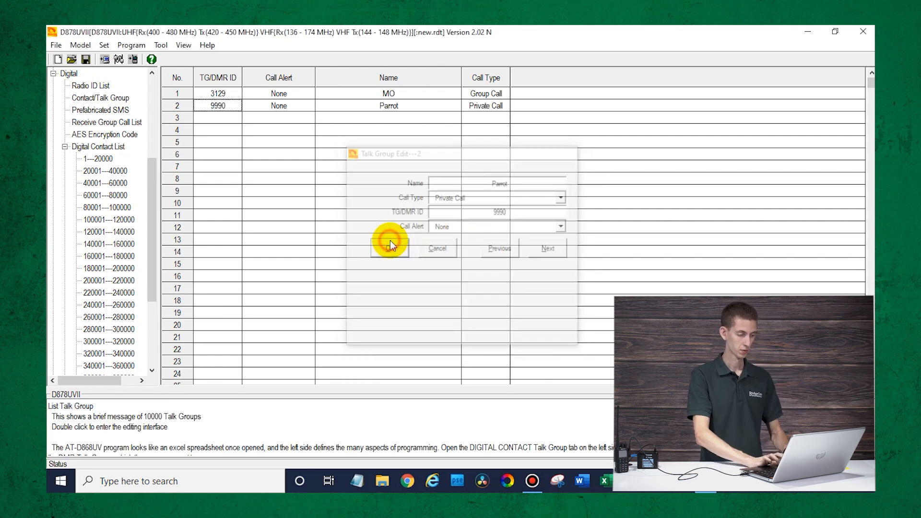
# - Add contact DISC in row 3 as a Private Call with ID 4000
pyautogui.doubleClick(228, 118)
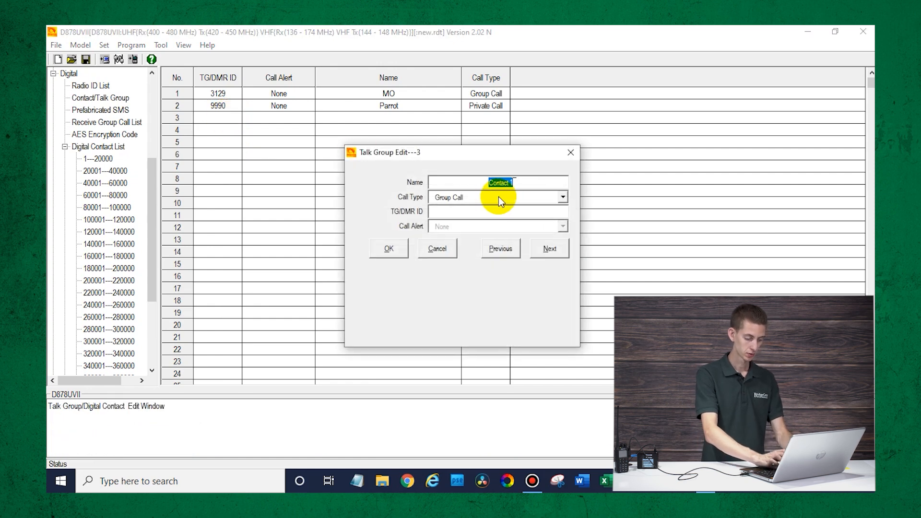
pyautogui.write('Di')
pyautogui.press('BackSpace')
pyautogui.write('DISC')
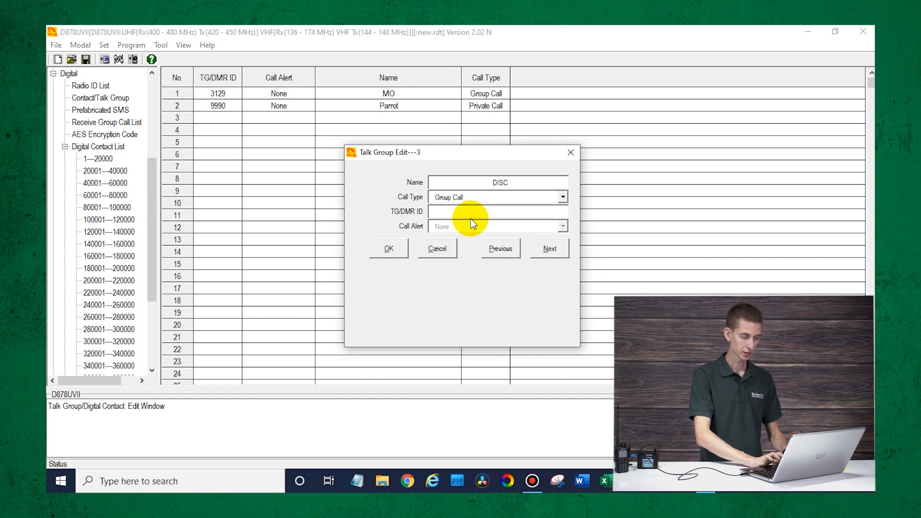
pyautogui.click(465, 197)
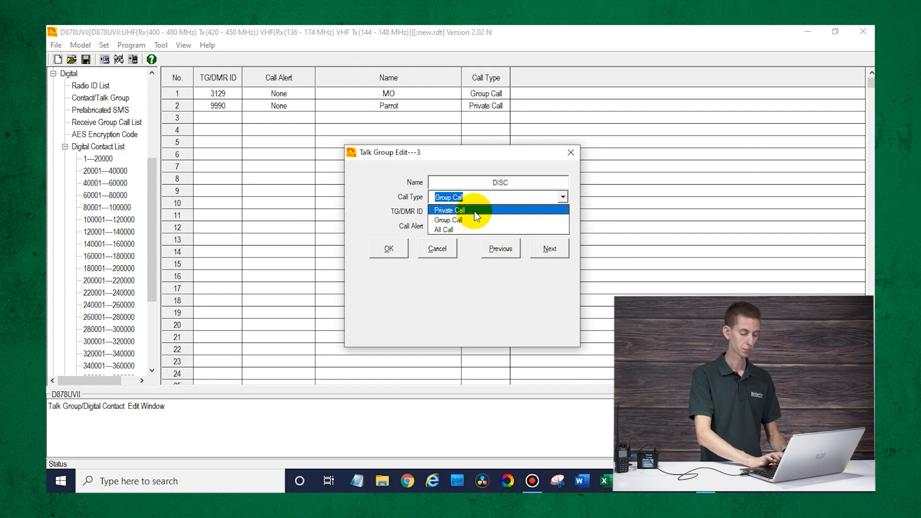
pyautogui.click(474, 211)
pyautogui.click(472, 199)
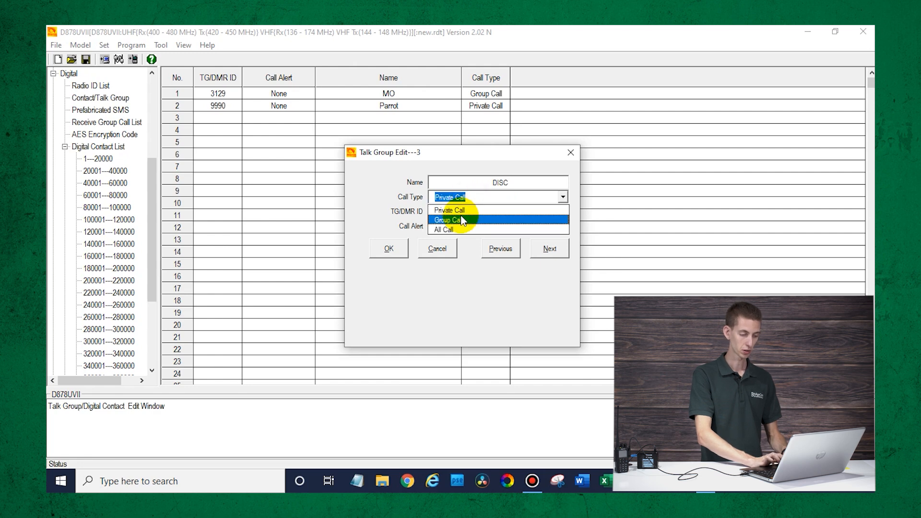
pyautogui.click(458, 210)
pyautogui.click(455, 211)
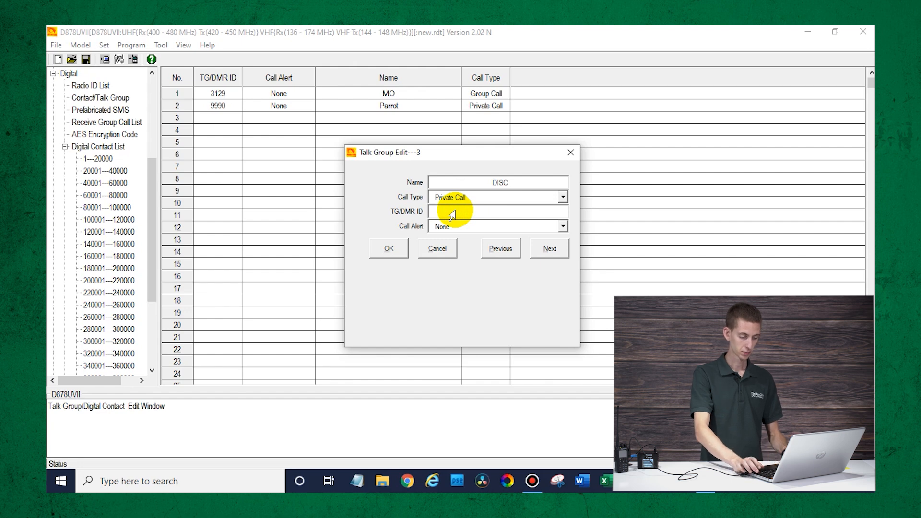
pyautogui.write('4000')
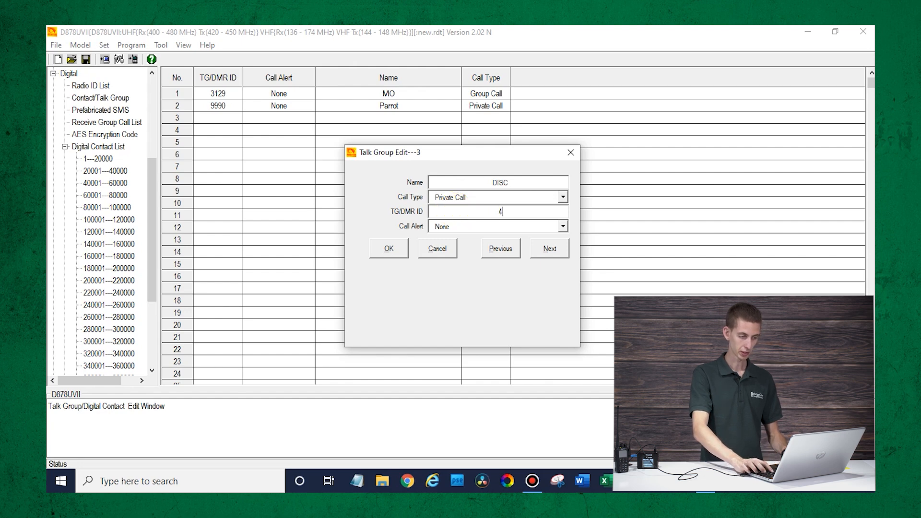
pyautogui.click(391, 250)
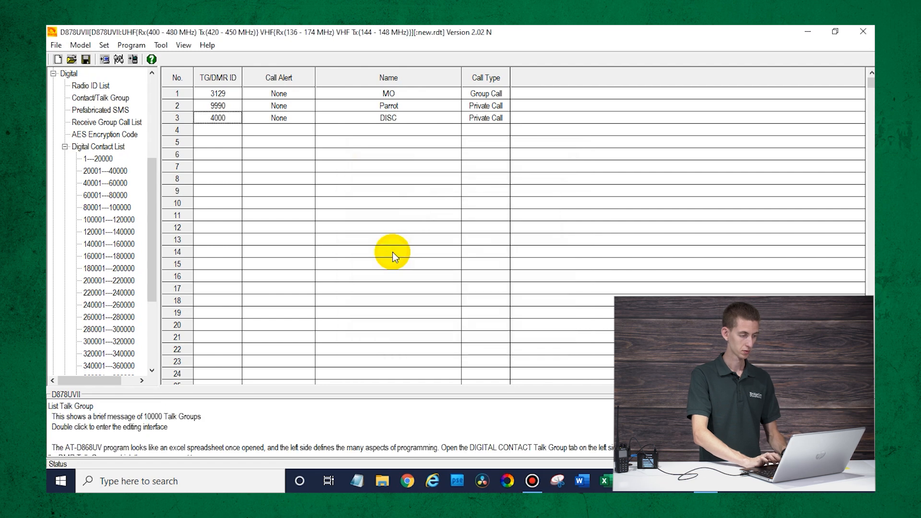
# - Add contact World-Wide in row 4 as a Group Call with ID 91
pyautogui.doubleClick(226, 128)
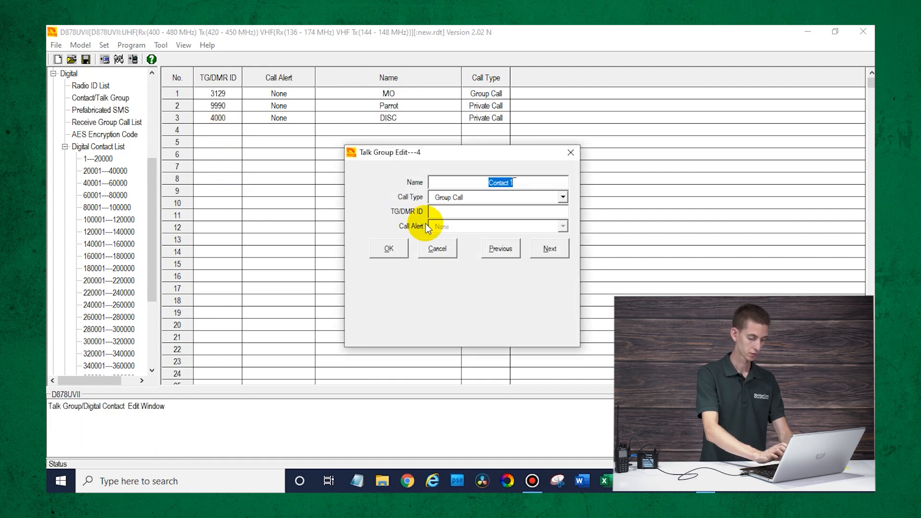
pyautogui.write('World')
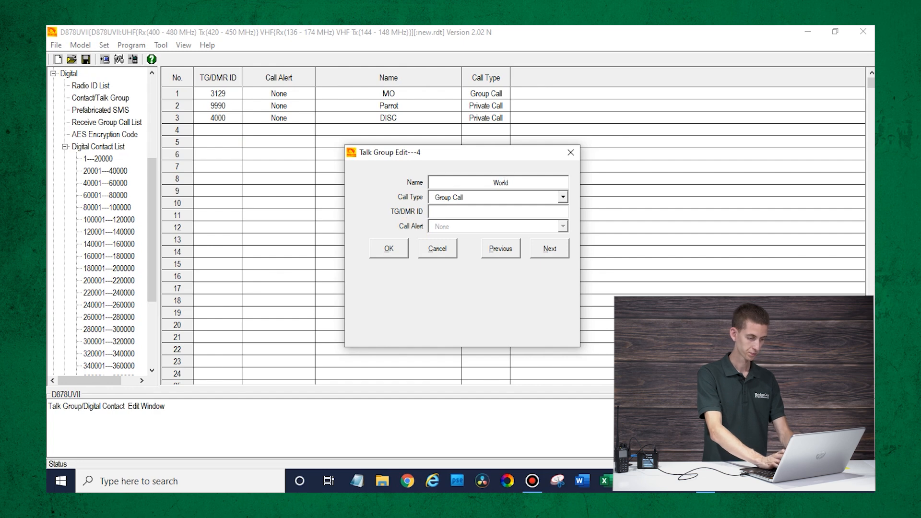
pyautogui.write('-Wide')
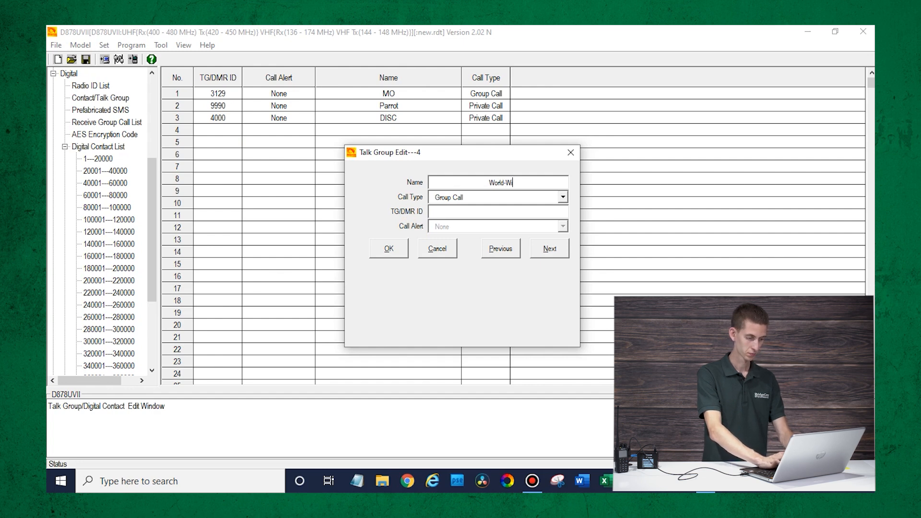
pyautogui.click(474, 193)
pyautogui.click(373, 205)
pyautogui.click(468, 212)
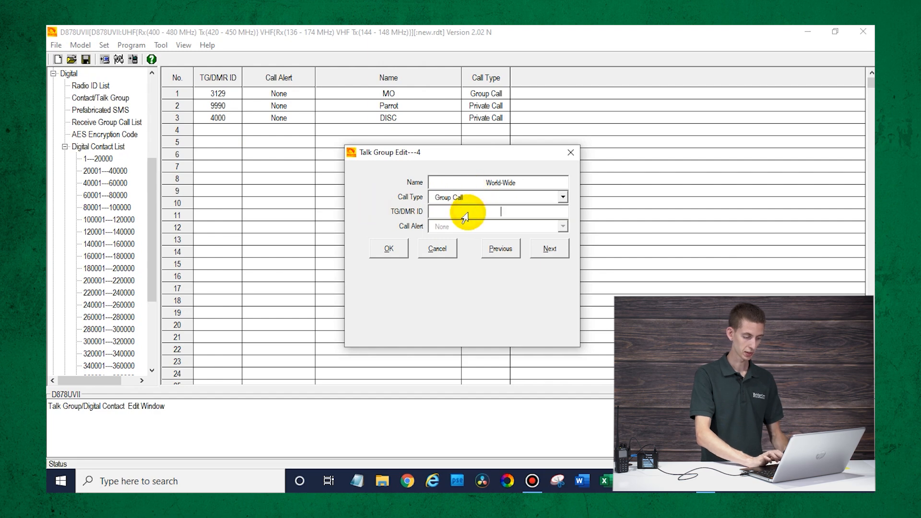
pyautogui.write('91')
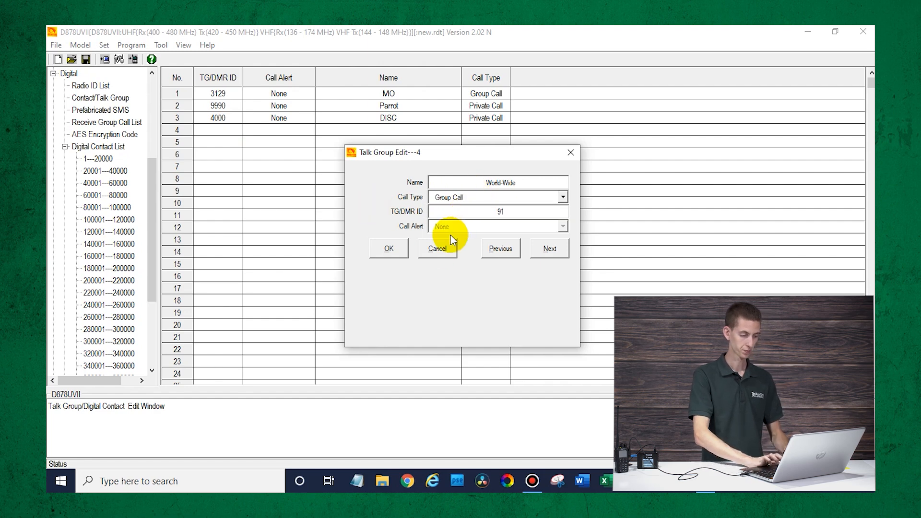
pyautogui.click(381, 243)
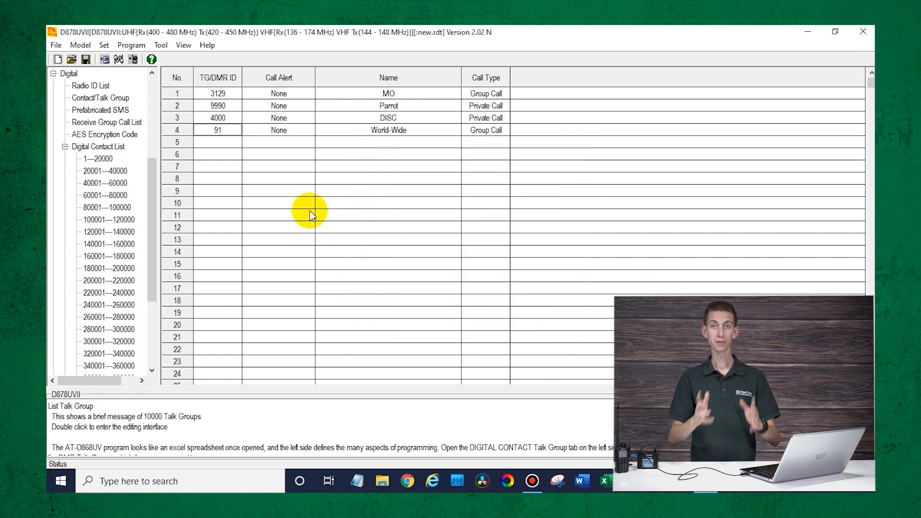
# - Assign talk group MO (3129) to channel 1 and rename the channel MO
pyautogui.click(229, 140)
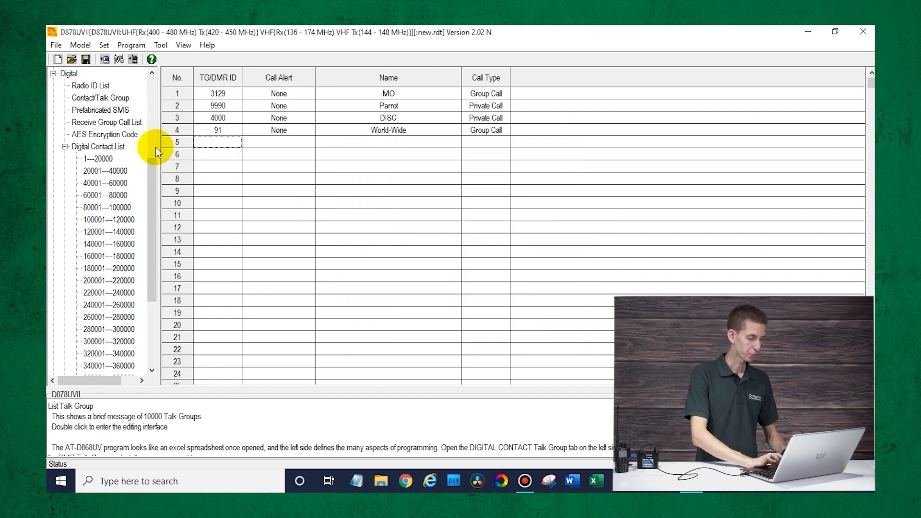
pyautogui.scroll(-4, 126, 174)
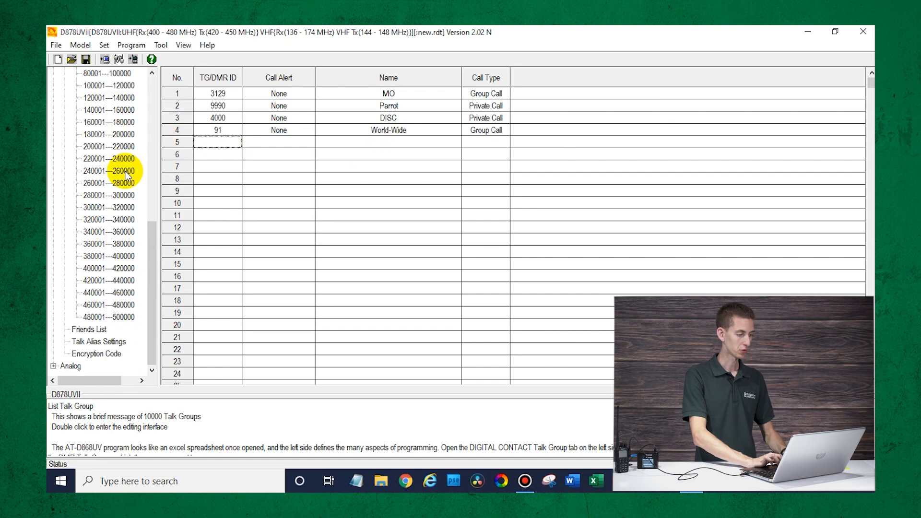
pyautogui.scroll(9, 127, 173)
pyautogui.doubleClick(84, 98)
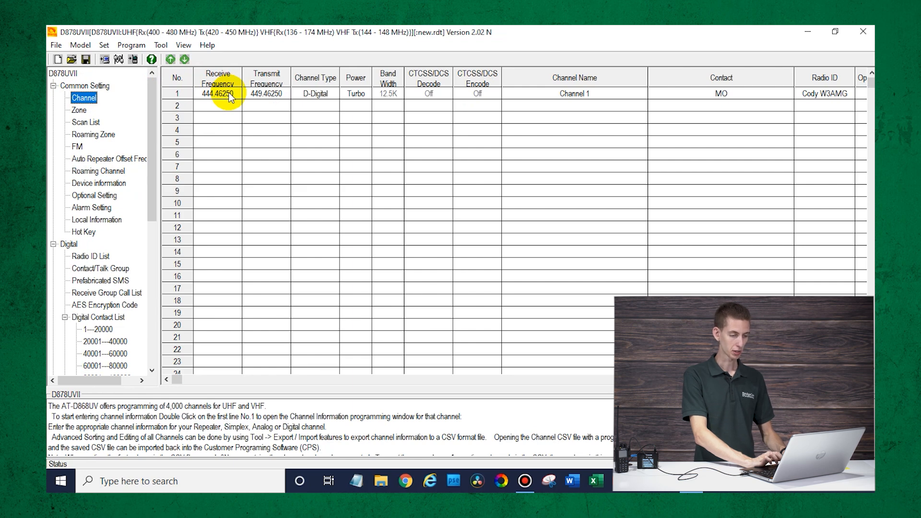
pyautogui.doubleClick(230, 96)
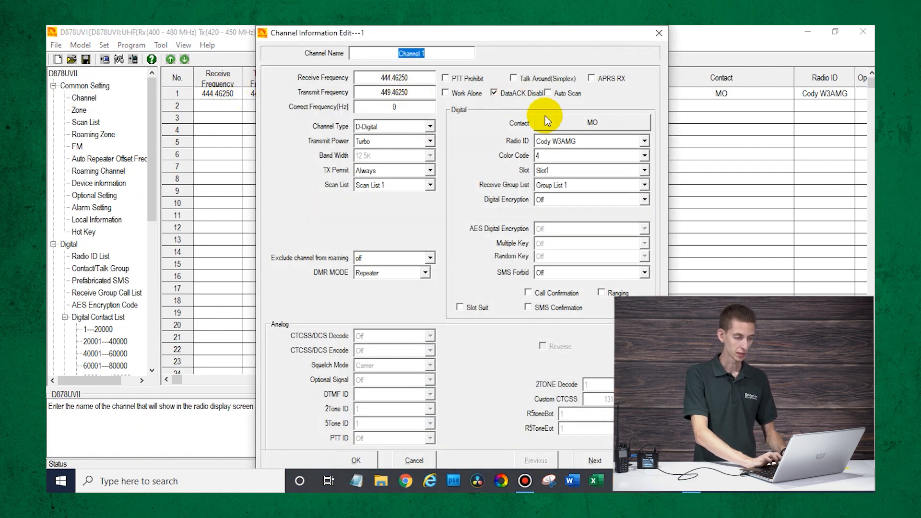
pyautogui.click(571, 125)
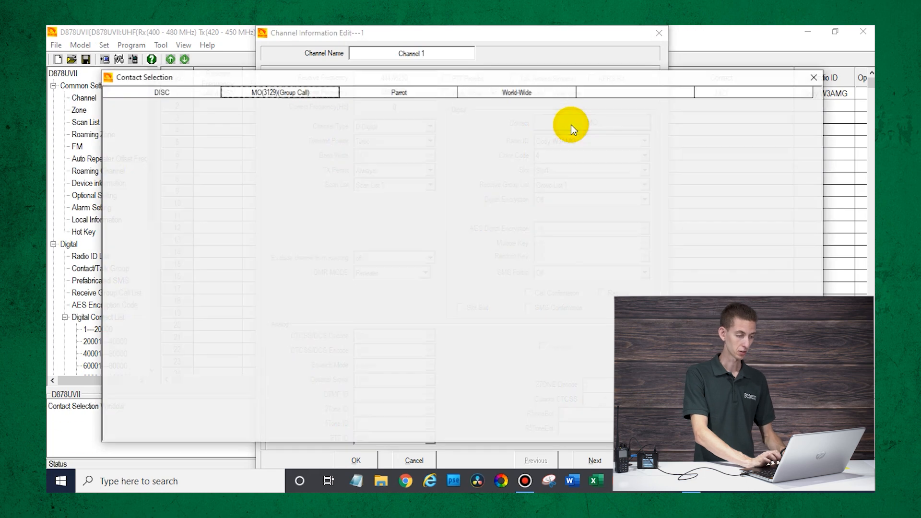
pyautogui.doubleClick(298, 90)
pyautogui.doubleClick(412, 53)
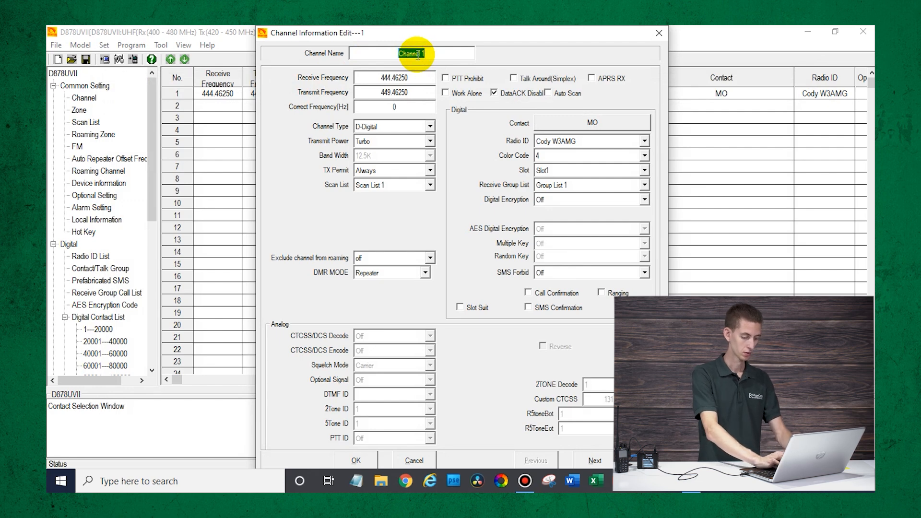
pyautogui.write('MO')
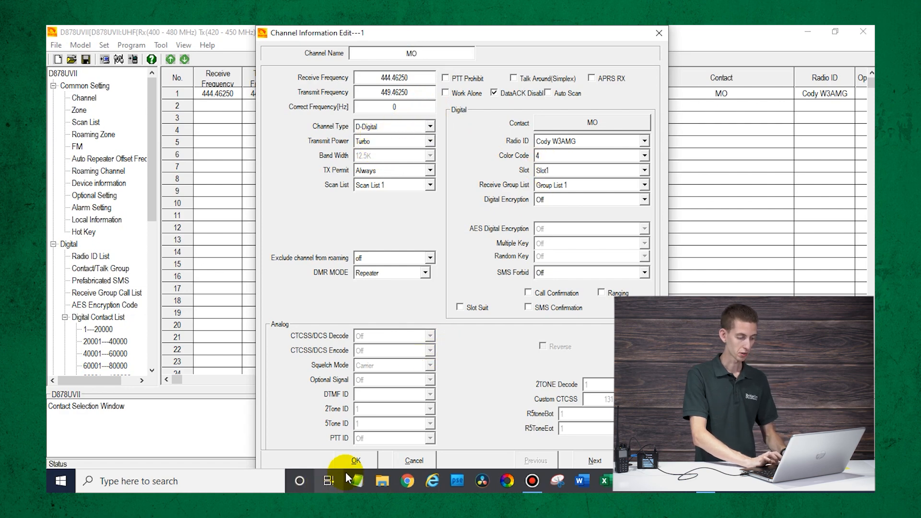
pyautogui.click(358, 459)
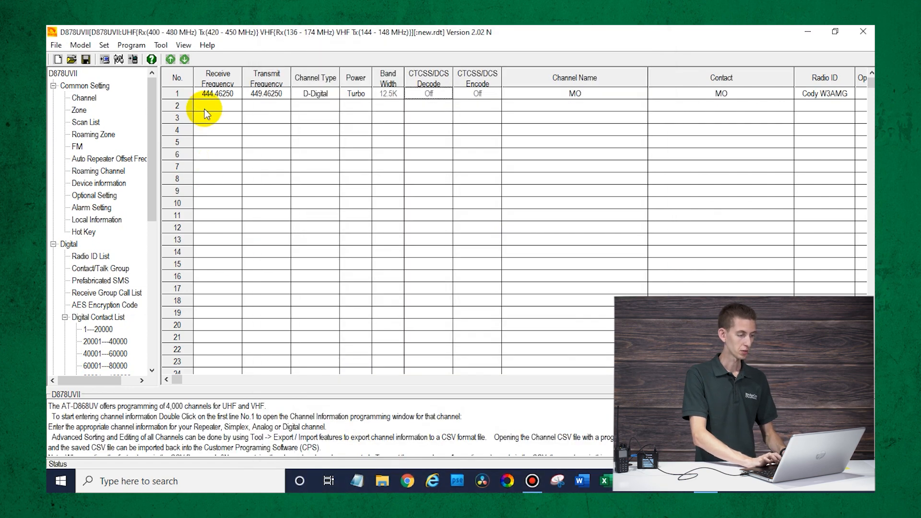
# - Copy channel 1's settings into channel rows 2, 3 and 4
pyautogui.click(203, 94)
pyautogui.rightClick(202, 94)
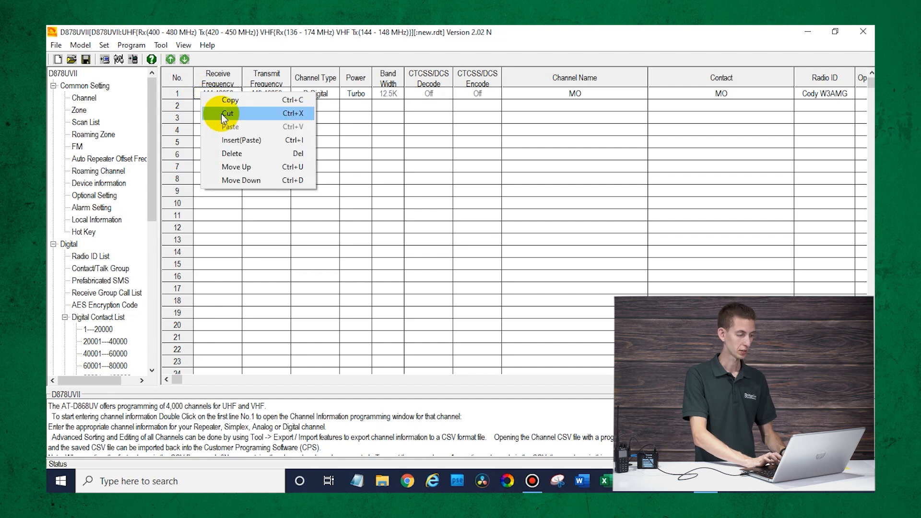
pyautogui.click(237, 100)
pyautogui.click(216, 108)
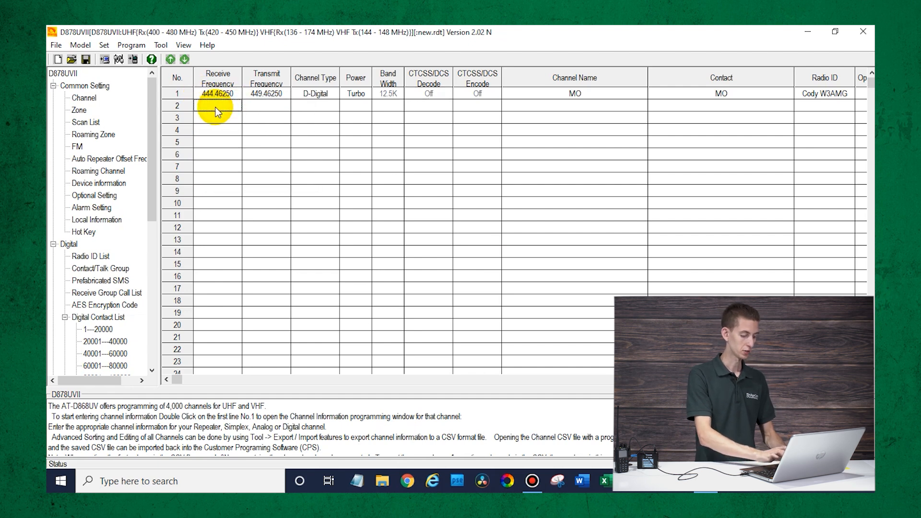
pyautogui.hotkey('ctrl', 'v')
pyautogui.click(213, 120)
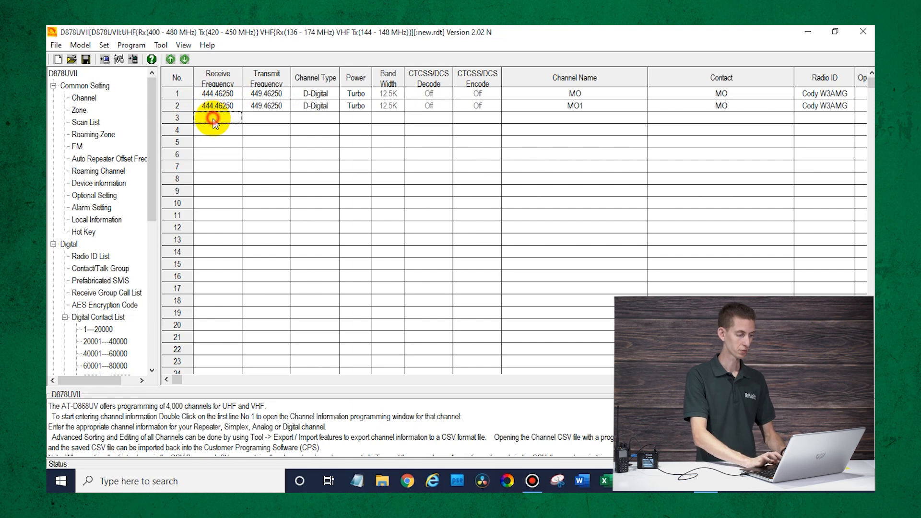
pyautogui.hotkey('ctrl', 'v')
pyautogui.click(210, 132)
pyautogui.hotkey('ctrl', 'v')
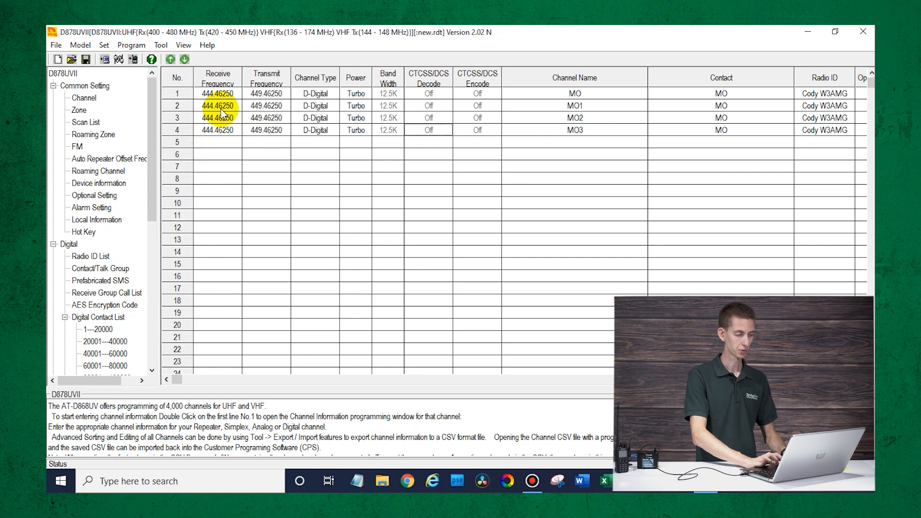
# - Set channel 2's contact to DISC and name it DISC
pyautogui.doubleClick(220, 108)
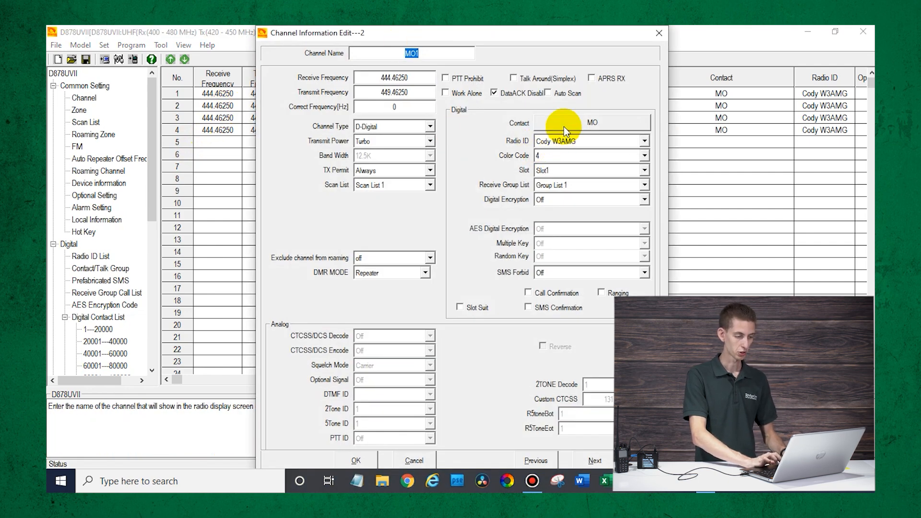
pyautogui.click(563, 126)
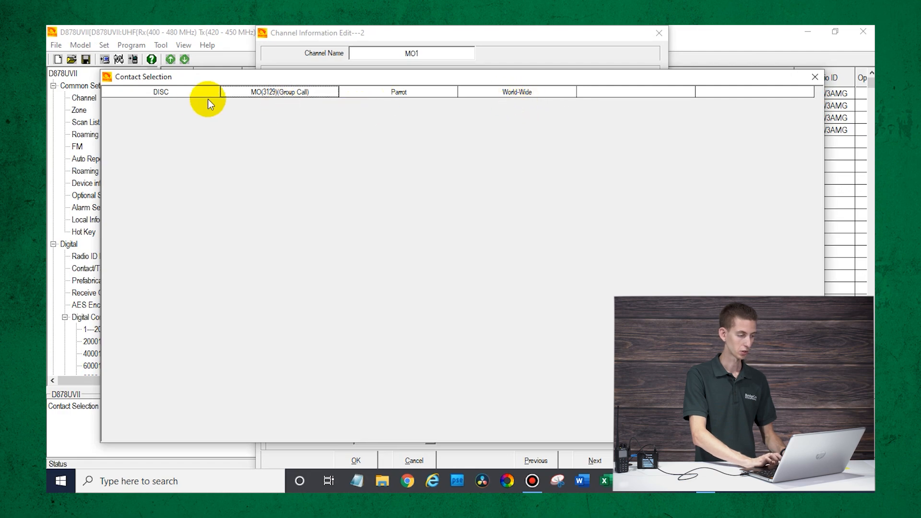
pyautogui.doubleClick(192, 93)
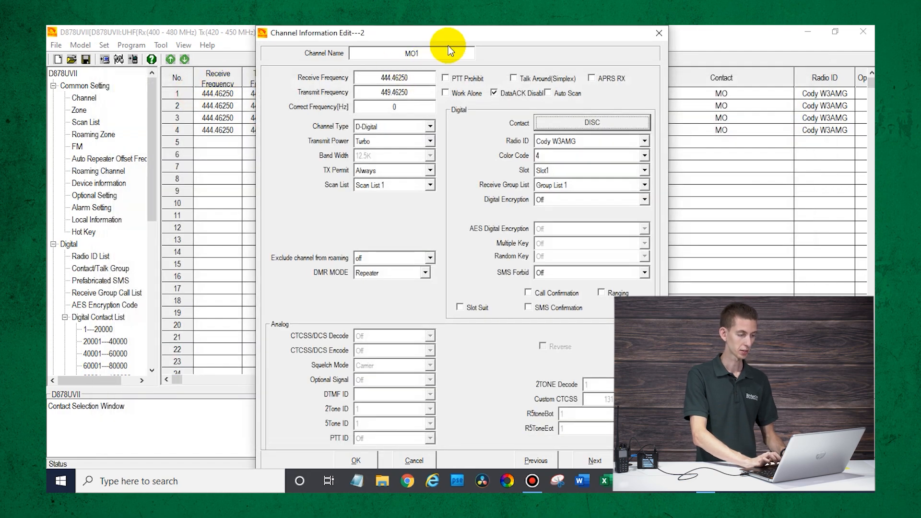
pyautogui.write('DISK')
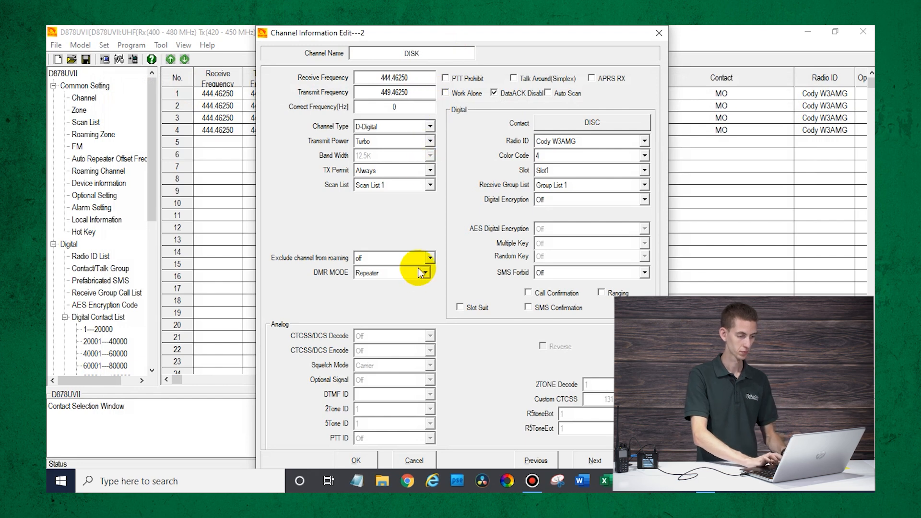
pyautogui.press('BackSpace')
pyautogui.write('C')
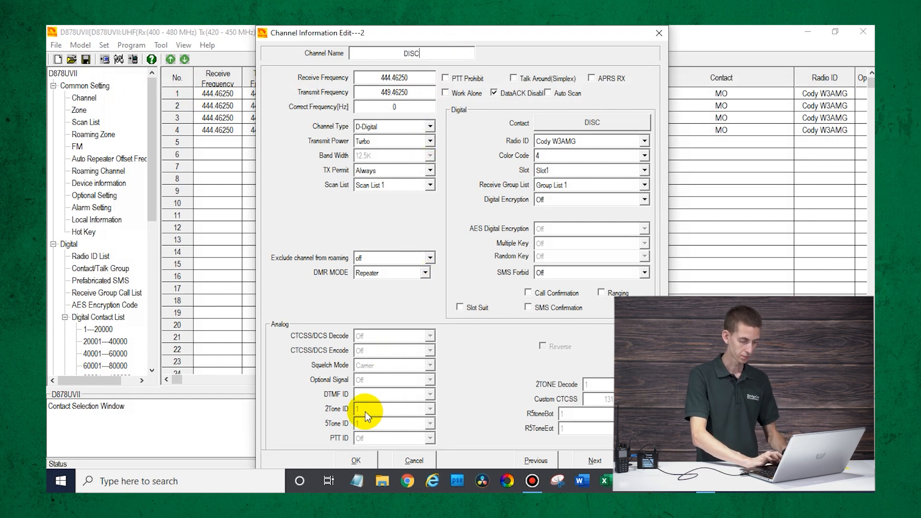
pyautogui.click(354, 458)
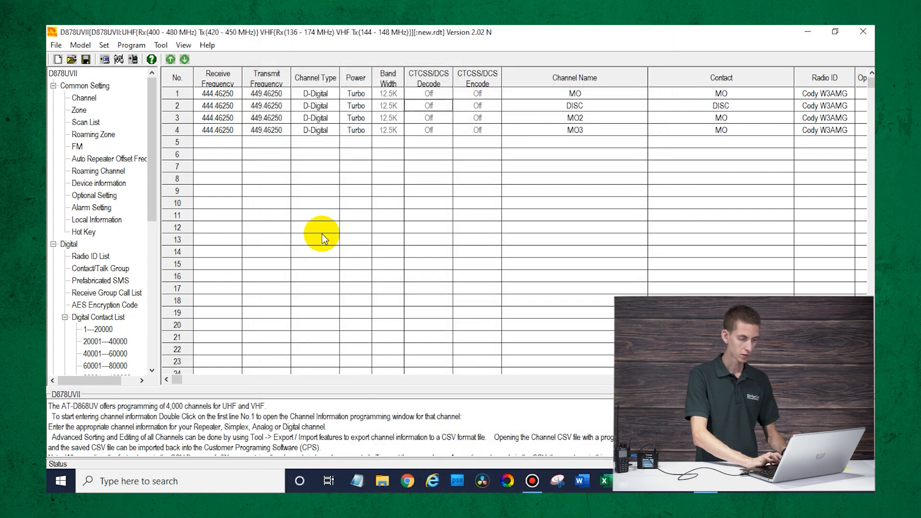
# - Set channel 3's contact to World-Wide and rename it from MO2 to World-Wide
pyautogui.doubleClick(600, 117)
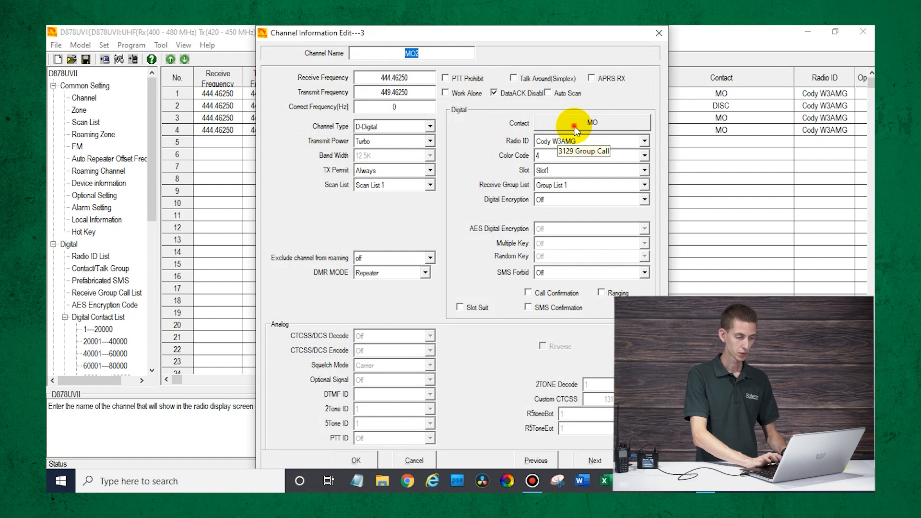
pyautogui.click(575, 128)
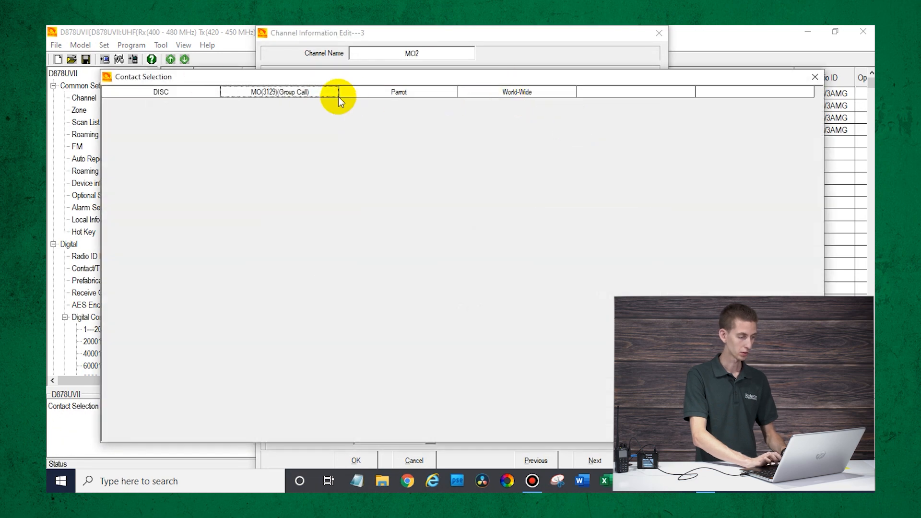
pyautogui.doubleClick(502, 94)
pyautogui.click(393, 53)
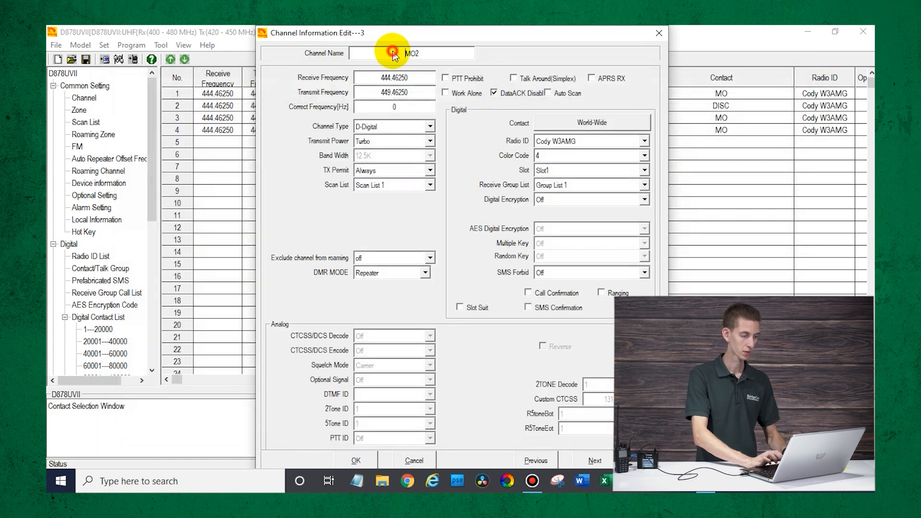
pyautogui.doubleClick(391, 54)
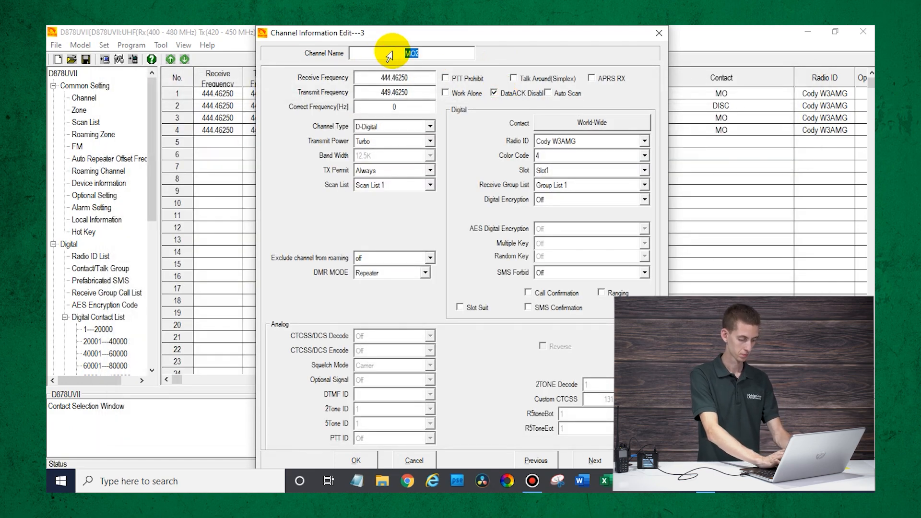
pyautogui.write('World-Wide')
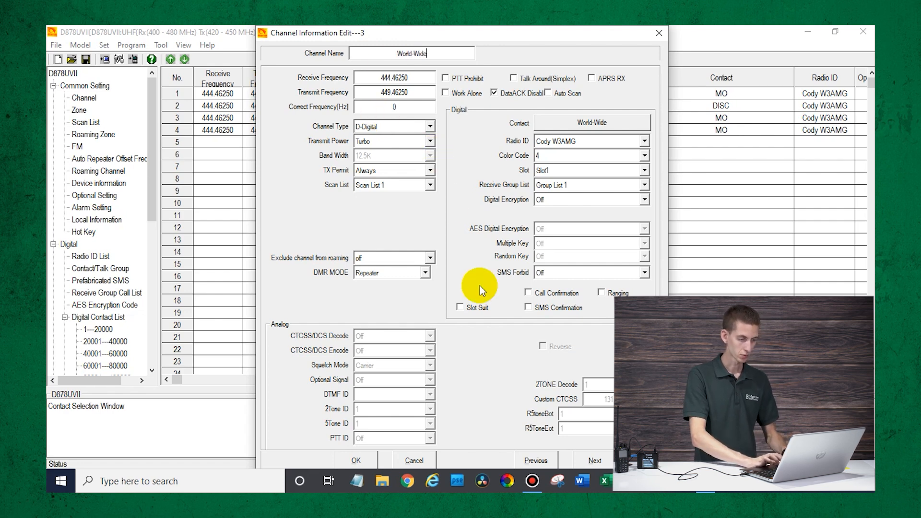
pyautogui.click(356, 461)
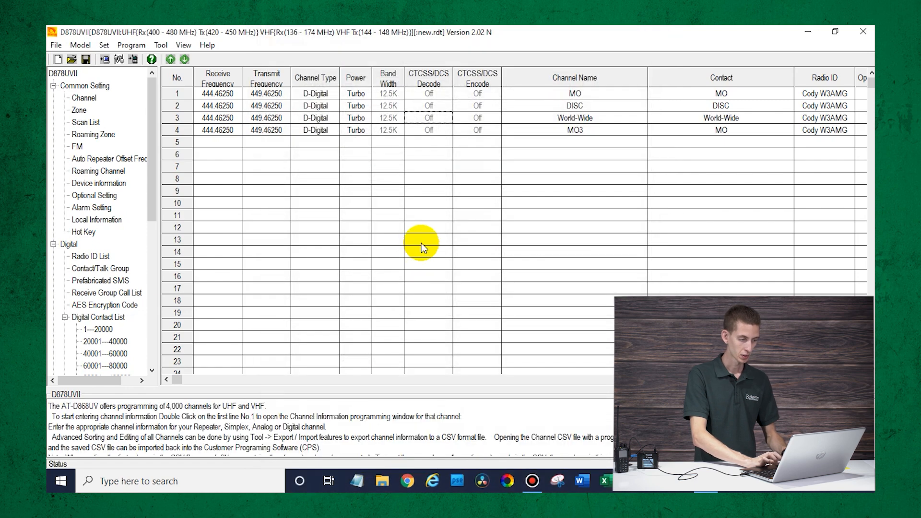
# - Set channel 4's contact to Parrot and rename it from MO3 to Parrot
pyautogui.doubleClick(589, 133)
pyautogui.click(597, 123)
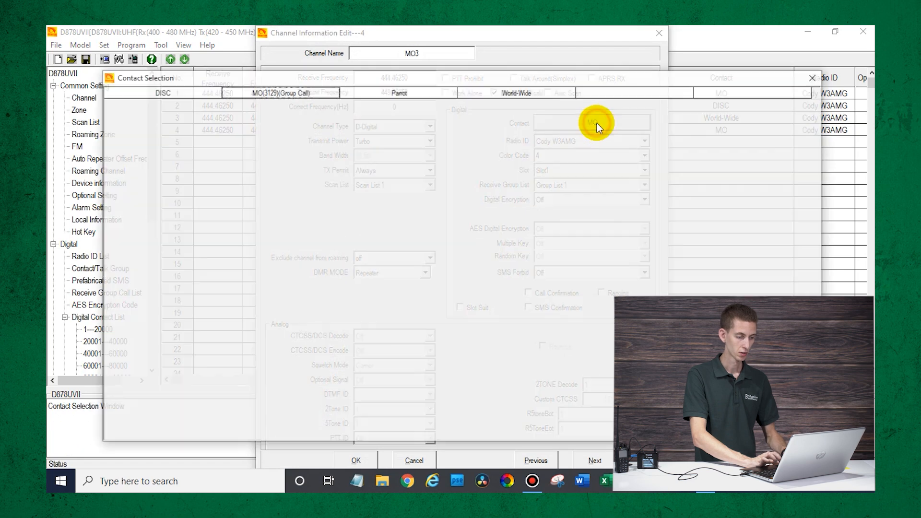
pyautogui.doubleClick(421, 93)
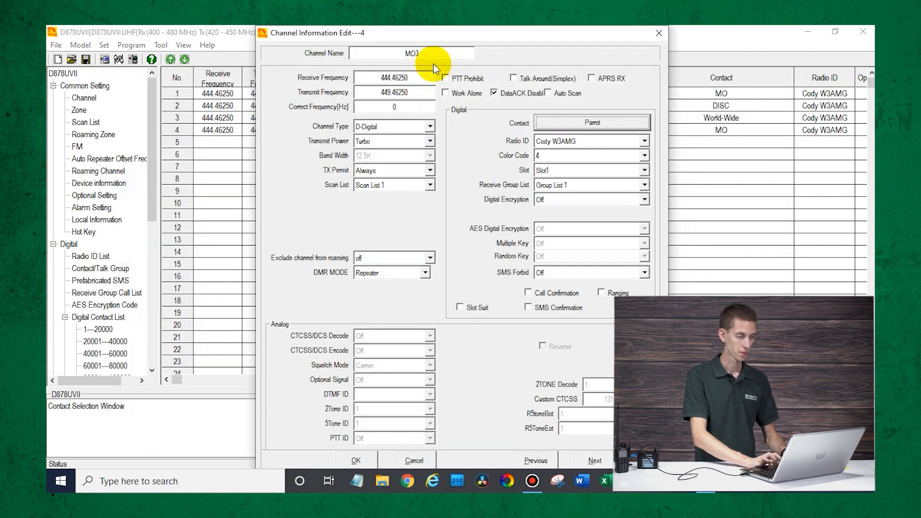
pyautogui.doubleClick(434, 54)
pyautogui.write('Parrot')
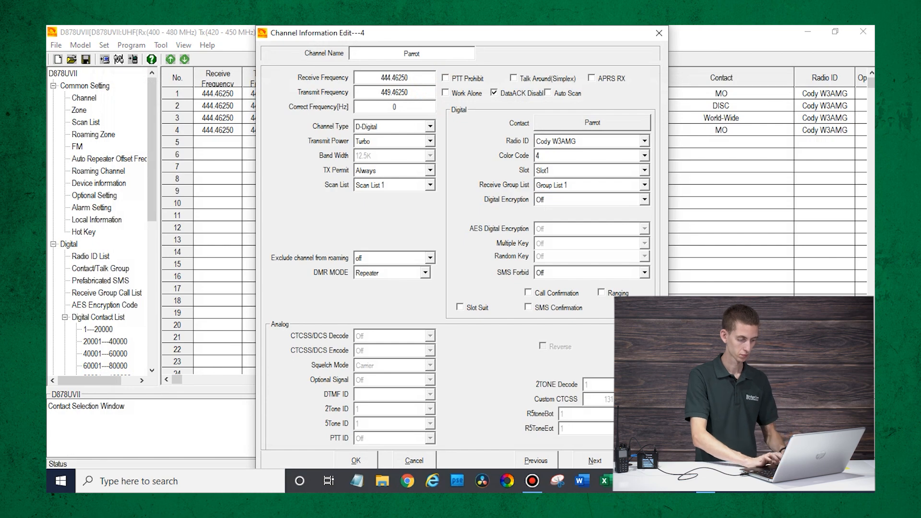
pyautogui.click(357, 461)
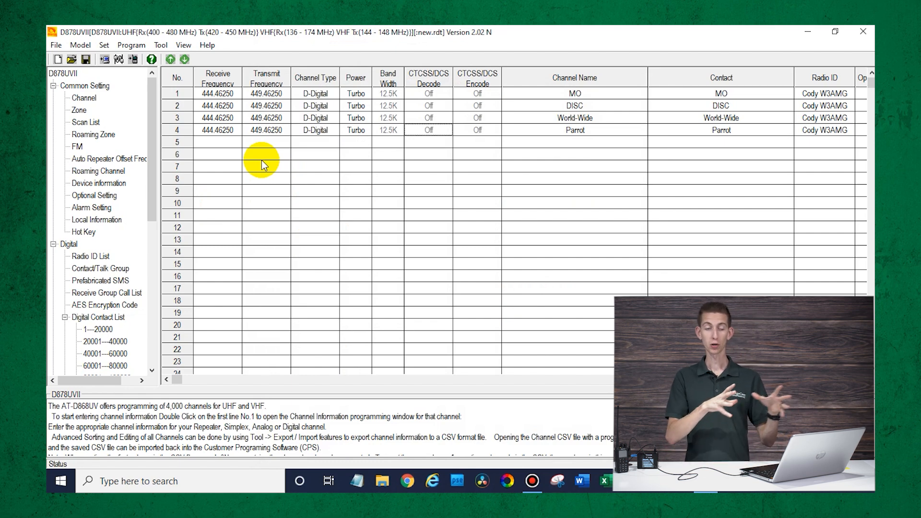
pyautogui.click(231, 152)
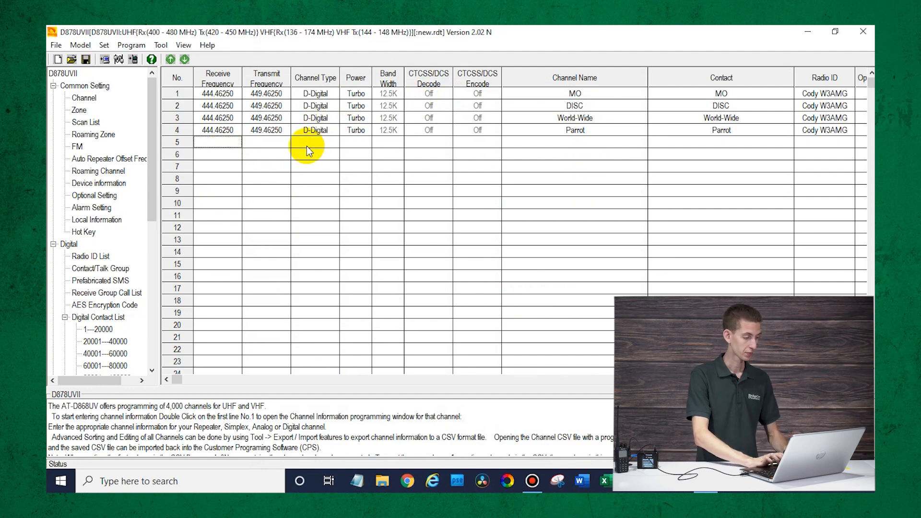
pyautogui.scroll(-5, 110, 232)
pyautogui.scroll(5, 110, 232)
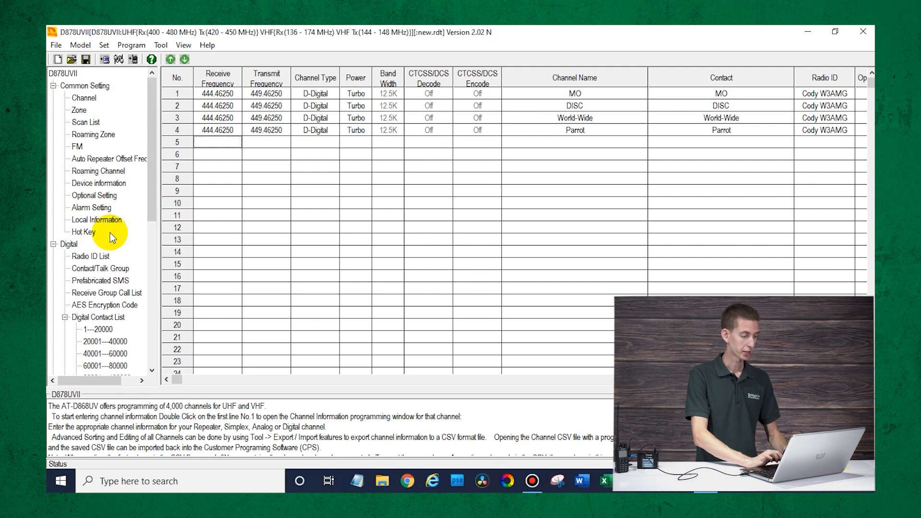
# - In Optional Setting's Work Mode, set Display mode to Channel and Sub-Channel Mode to Off
pyautogui.doubleClick(98, 197)
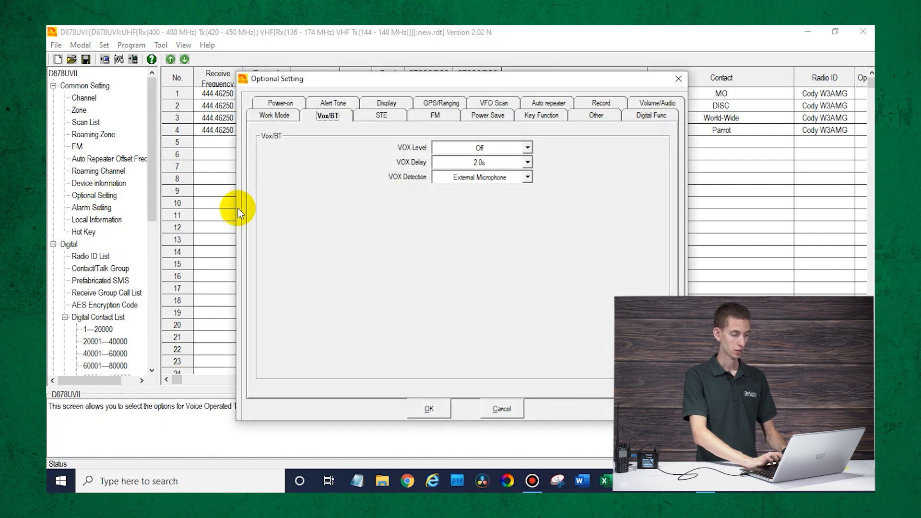
pyautogui.click(281, 117)
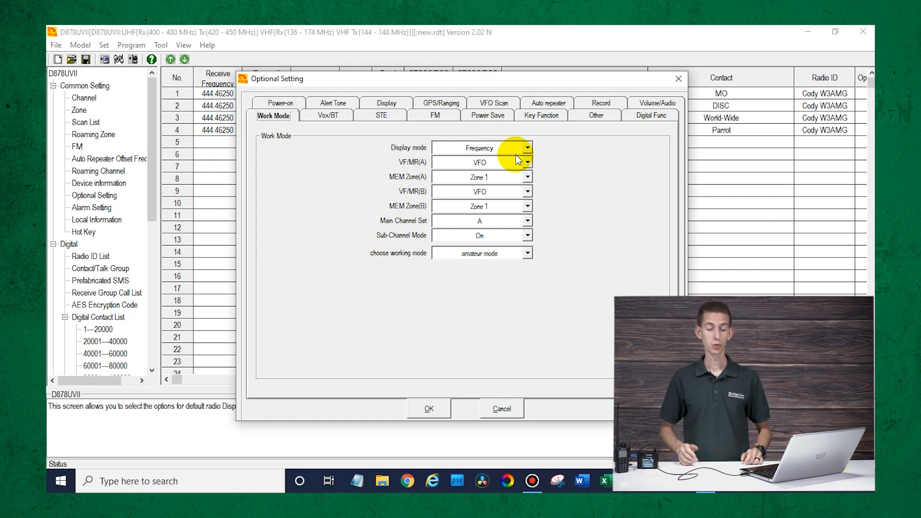
pyautogui.click(516, 148)
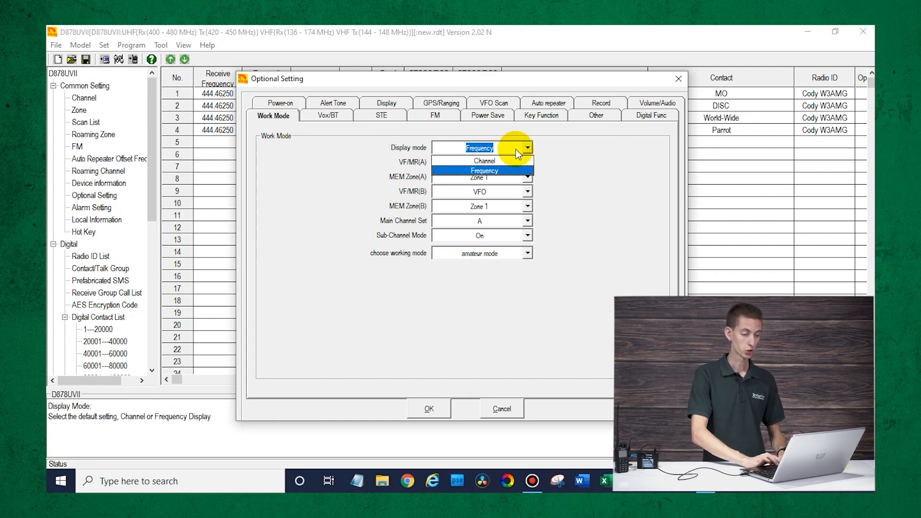
pyautogui.click(509, 161)
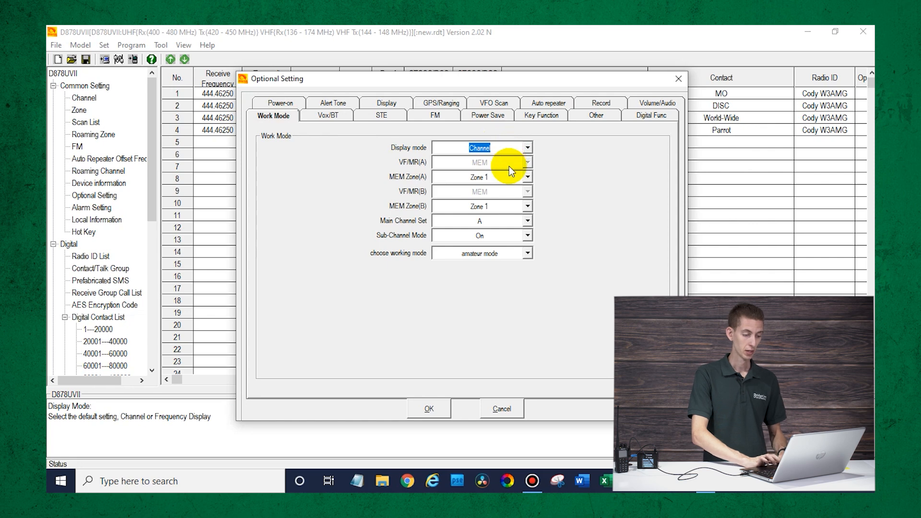
pyautogui.click(480, 238)
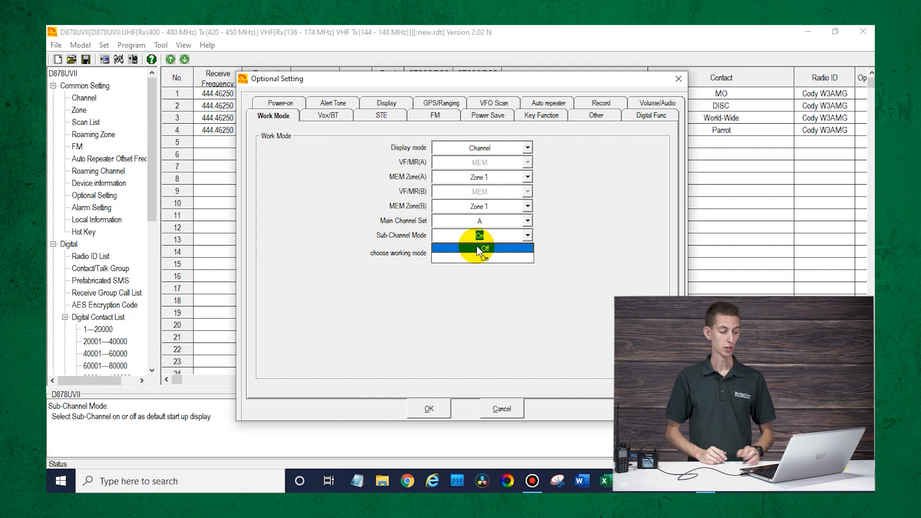
pyautogui.click(481, 248)
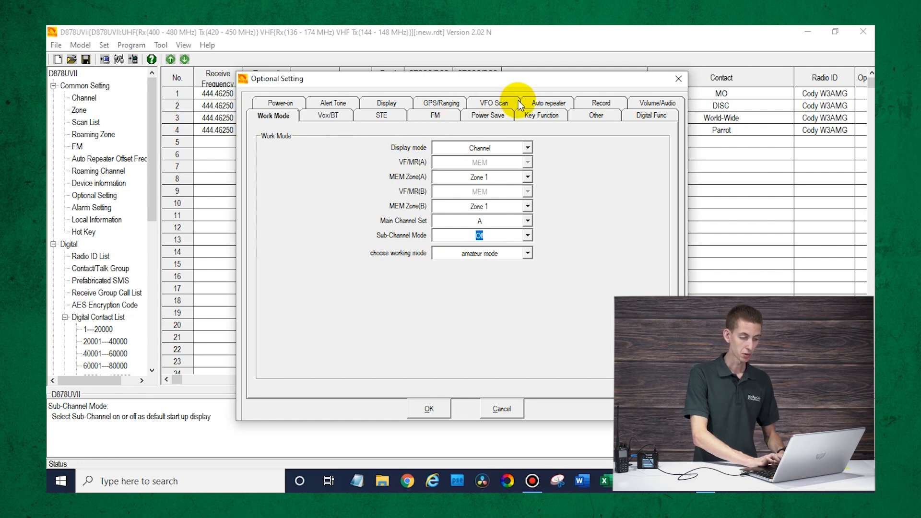
pyautogui.click(381, 103)
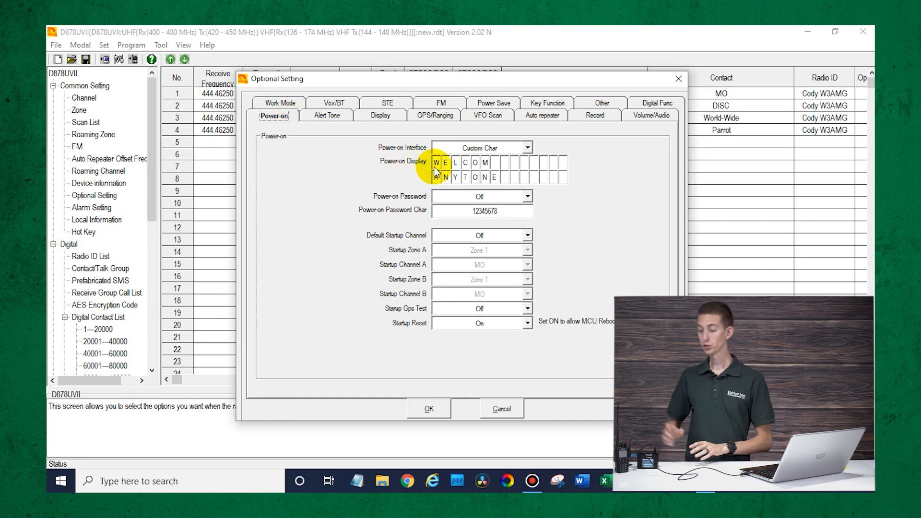
# - Replace the two power-on greeting lines with the operator's first name and callsign
pyautogui.press('Tab')
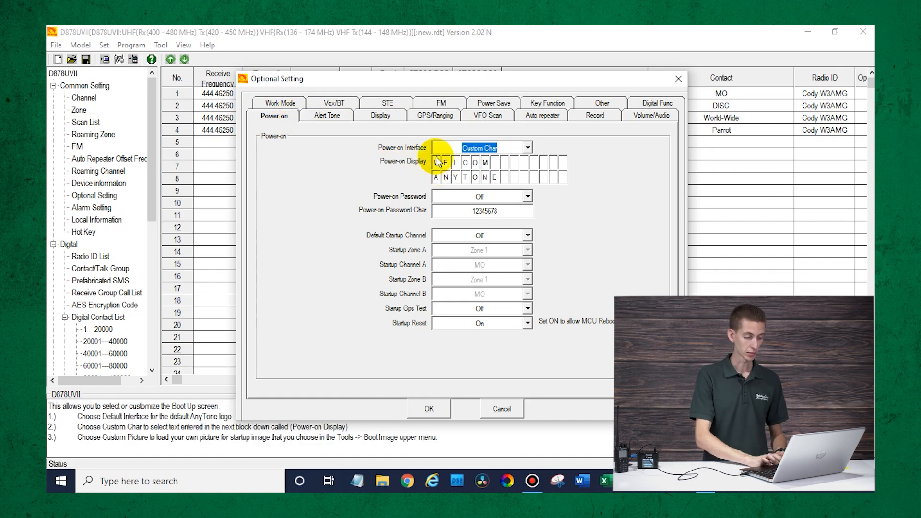
pyautogui.click(436, 162)
pyautogui.write('CODY')
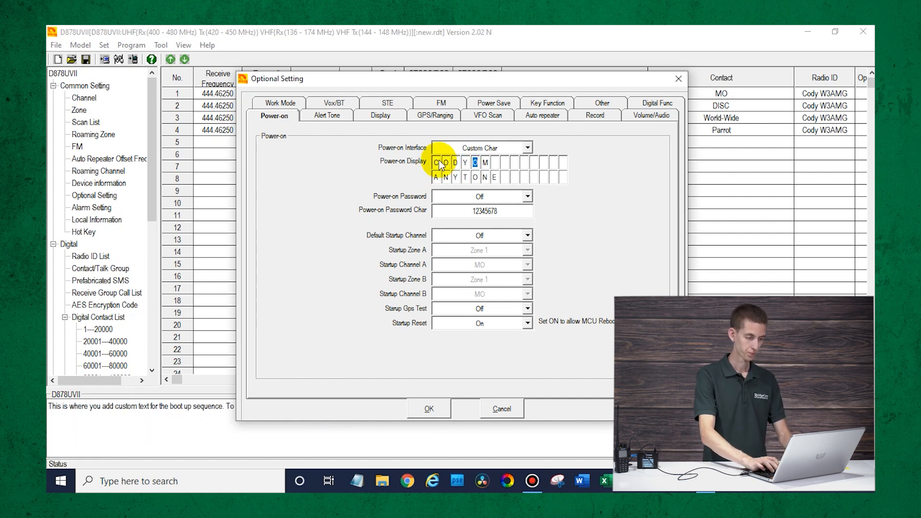
pyautogui.click(438, 176)
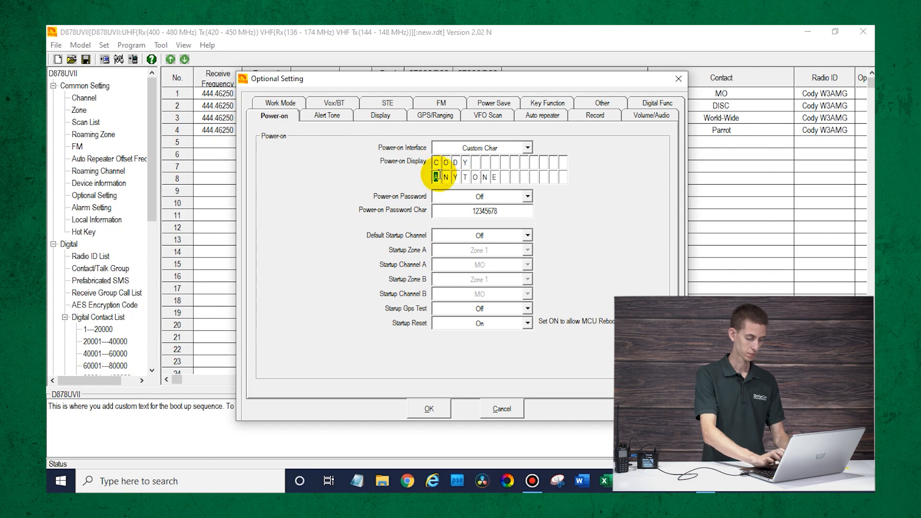
pyautogui.write('W')
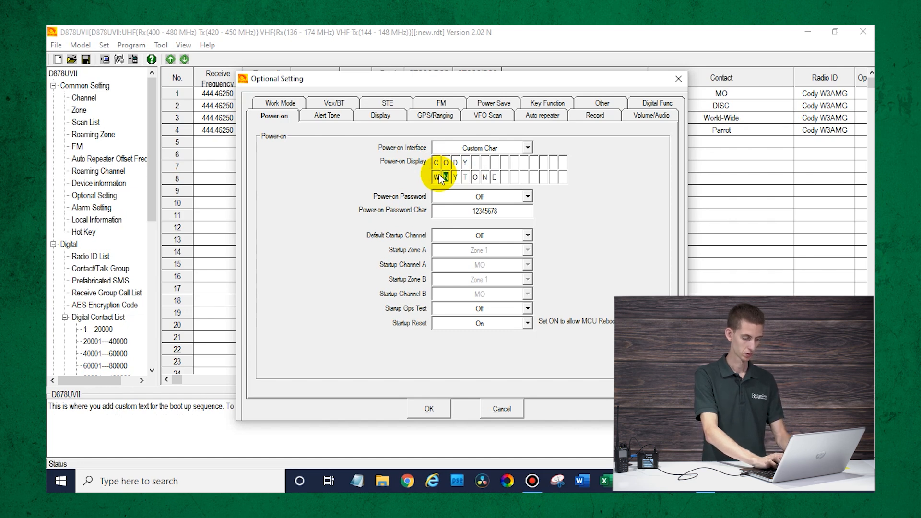
pyautogui.write('3AMG')
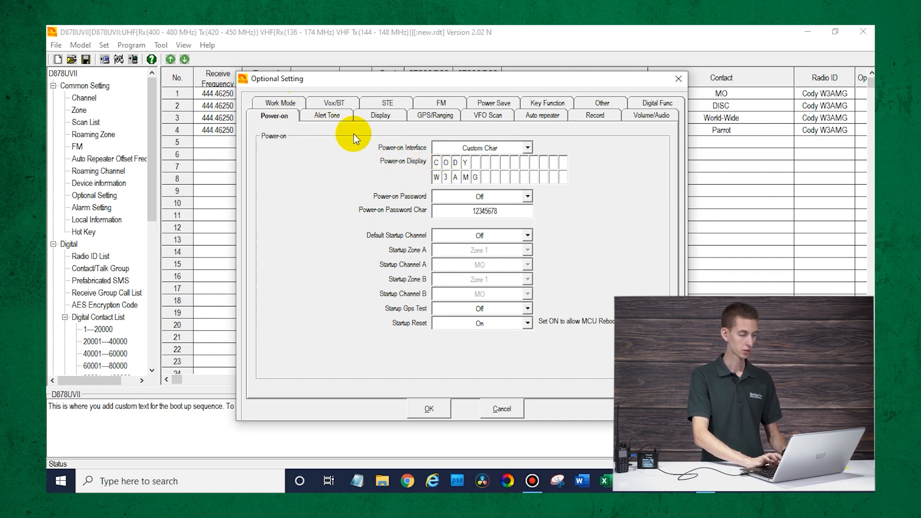
pyautogui.click(380, 118)
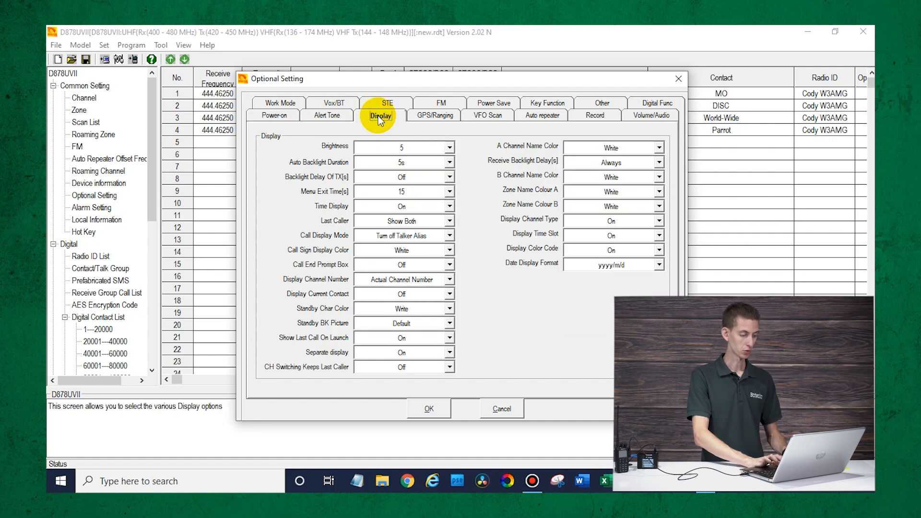
# - Choose Custom1 as the Standby BK Picture and confirm the optional settings with OK
pyautogui.click(375, 324)
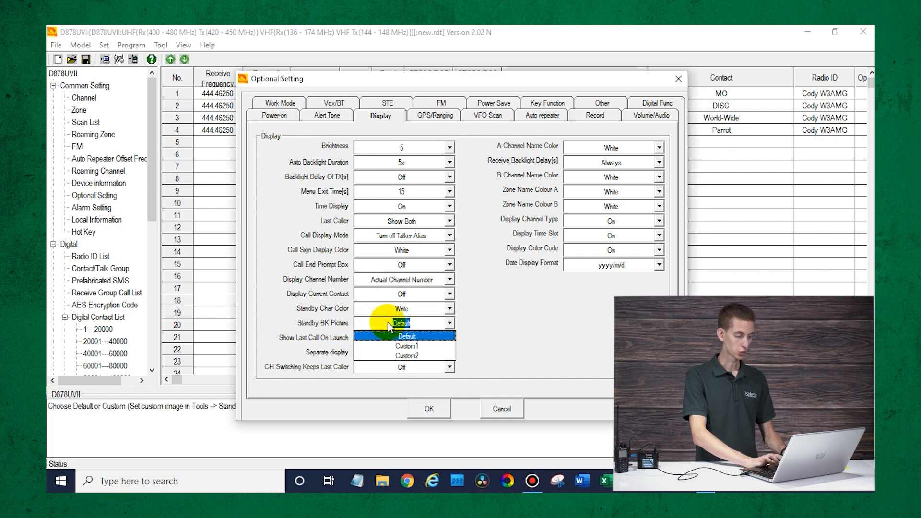
pyautogui.click(396, 346)
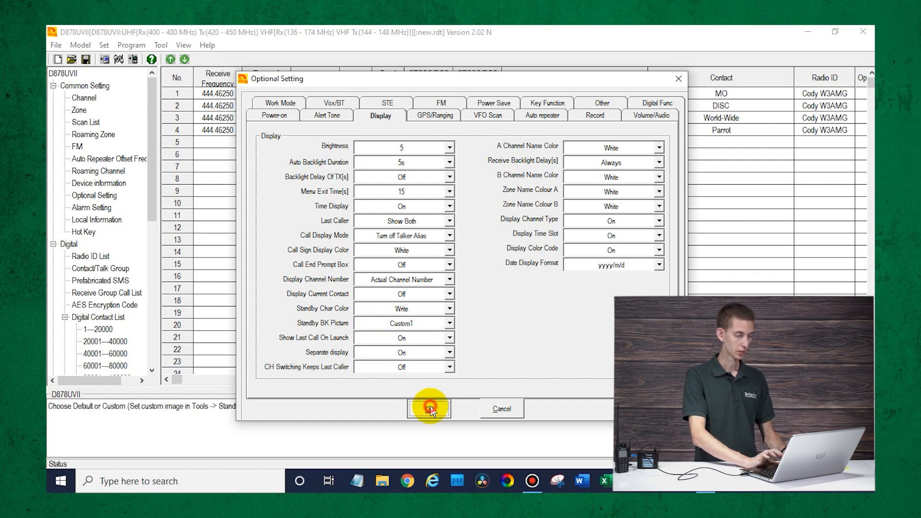
pyautogui.click(428, 408)
pyautogui.click(162, 45)
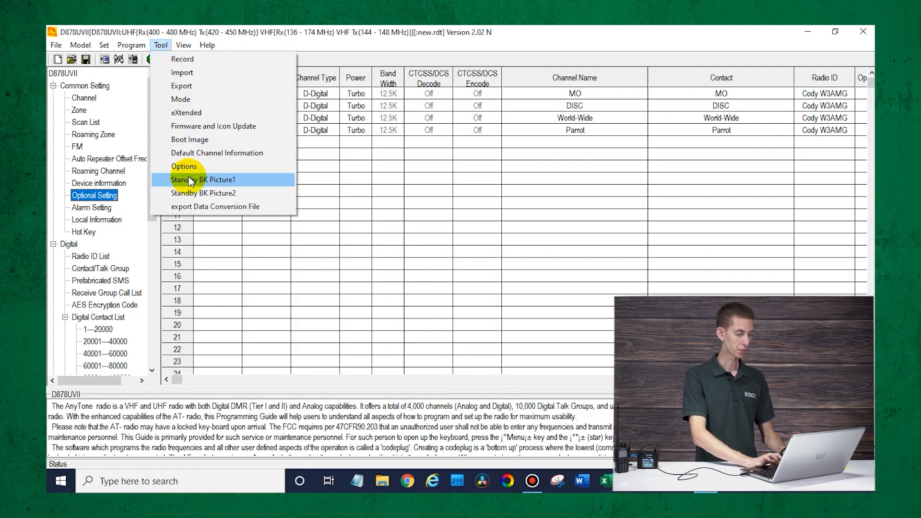
# - Load Desktop\AnyChrome_BOOT into Standby BK Picture1 and write it to the radio
pyautogui.click(227, 181)
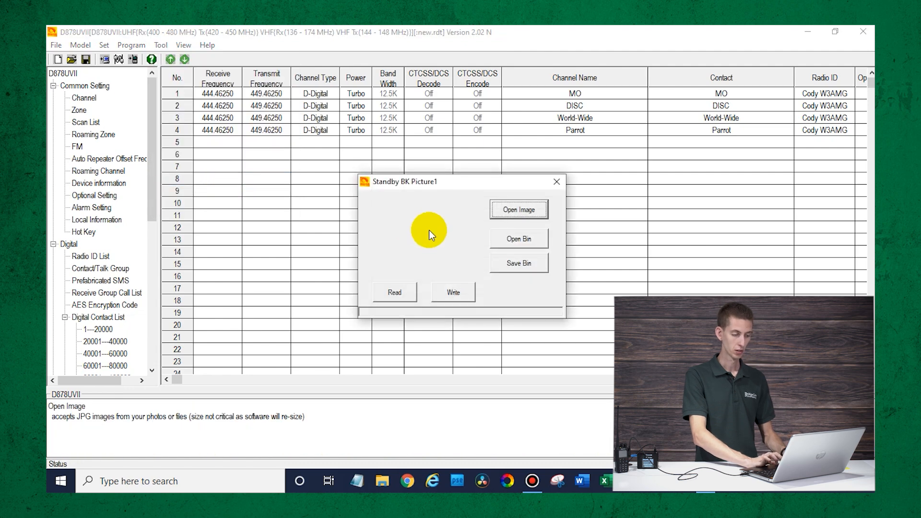
pyautogui.click(521, 209)
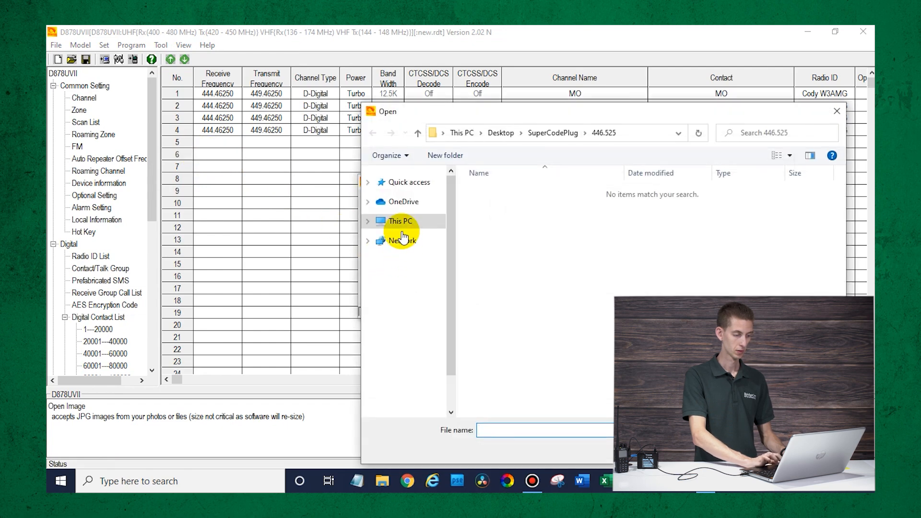
pyautogui.click(405, 301)
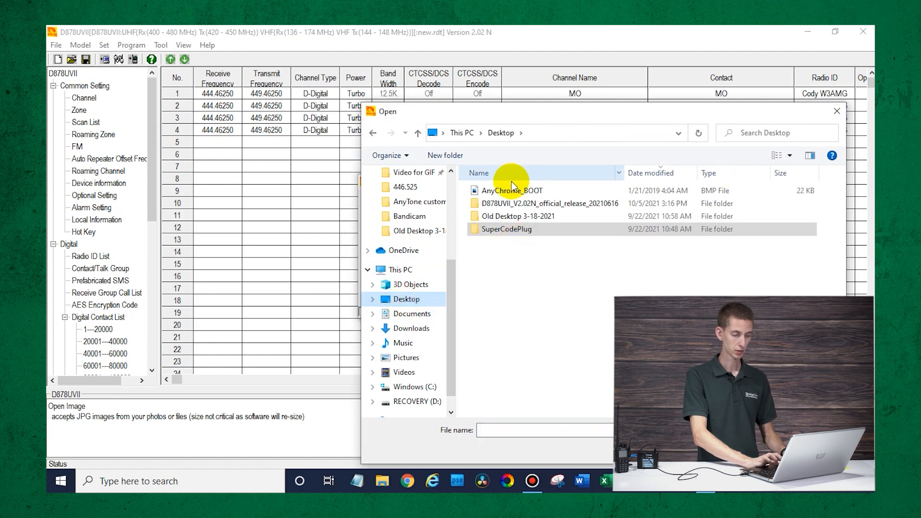
pyautogui.click(514, 190)
pyautogui.click(751, 450)
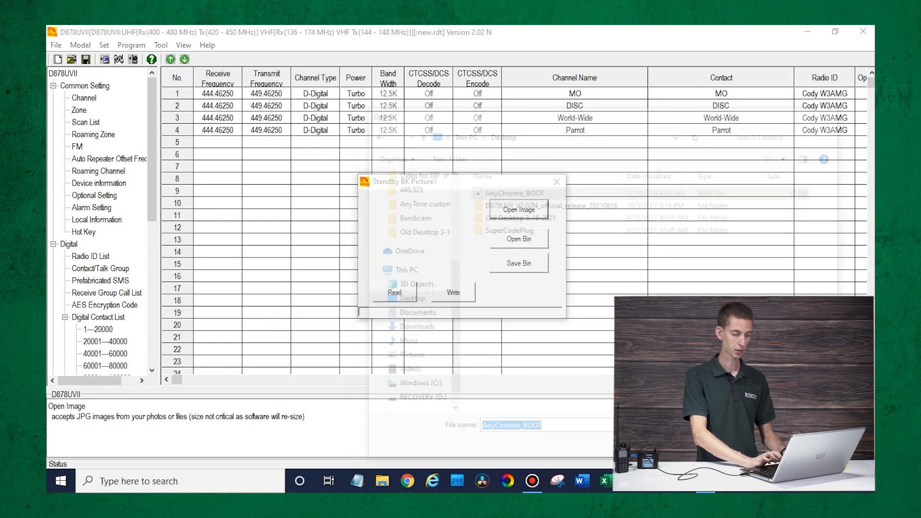
pyautogui.click(472, 287)
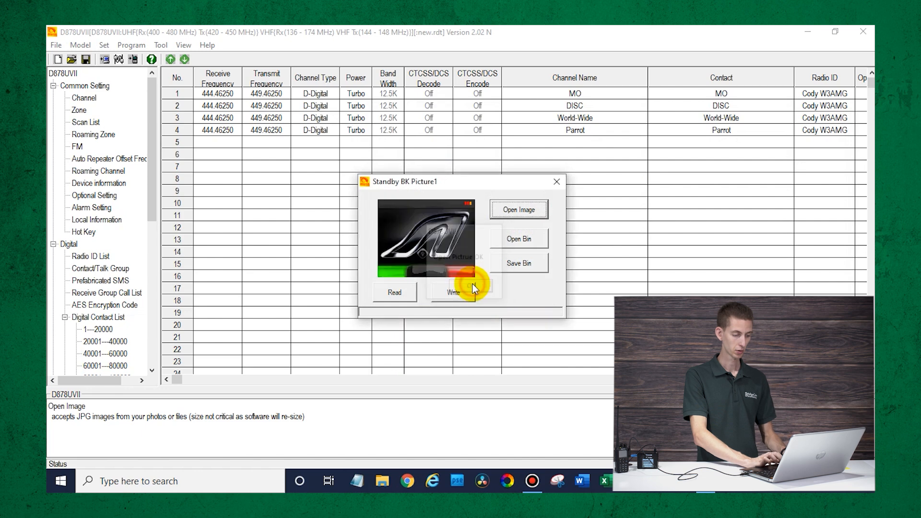
pyautogui.click(460, 292)
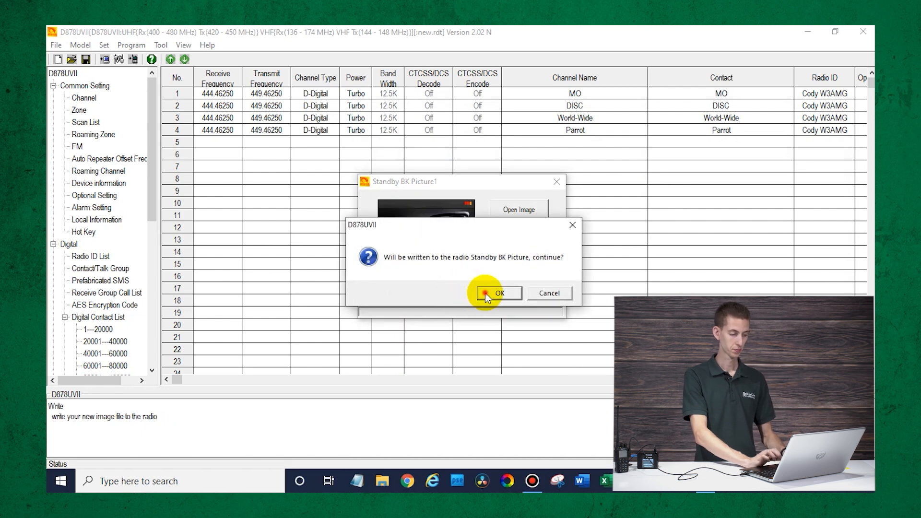
pyautogui.click(485, 293)
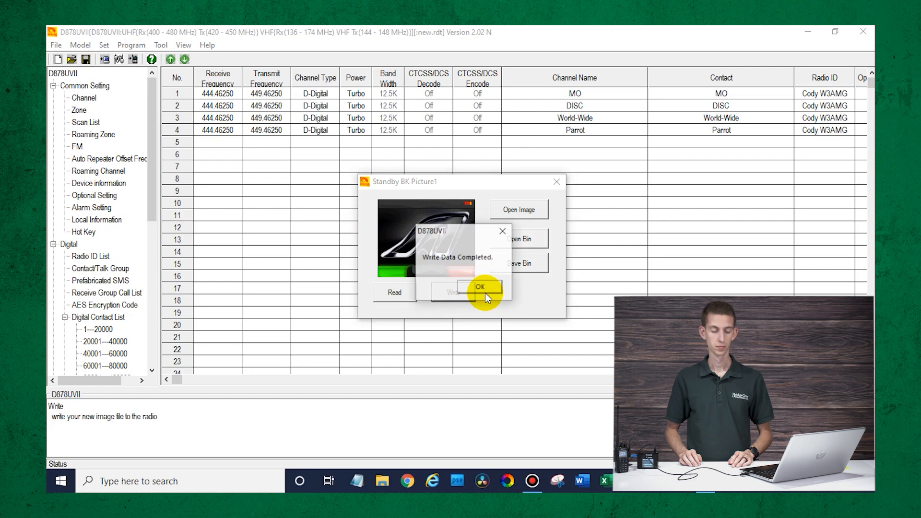
pyautogui.click(481, 288)
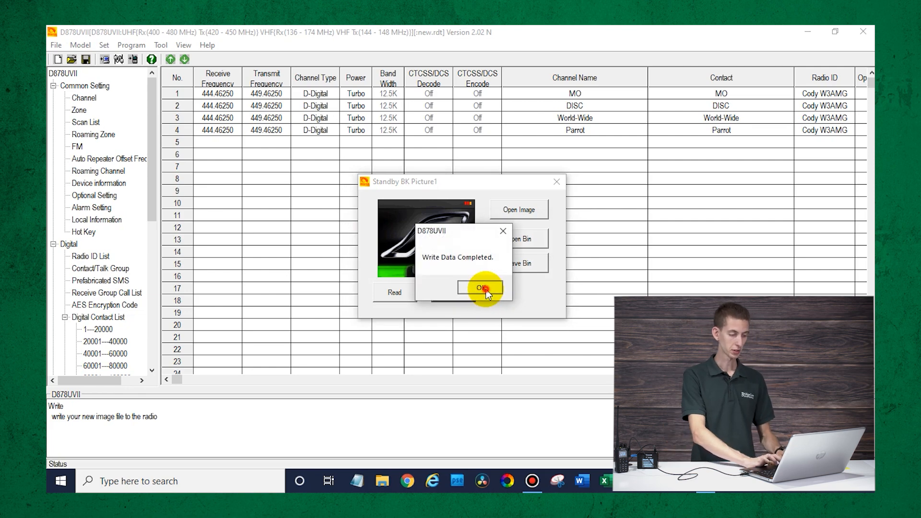
pyautogui.click(556, 183)
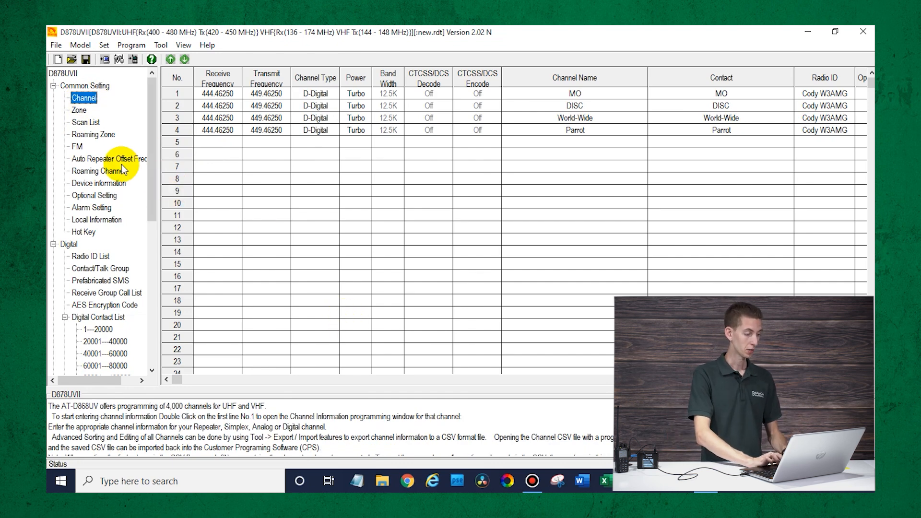
# - Add DISC, World-Wide and Parrot to Zone 1 alongside MO and save the zone
pyautogui.click(81, 110)
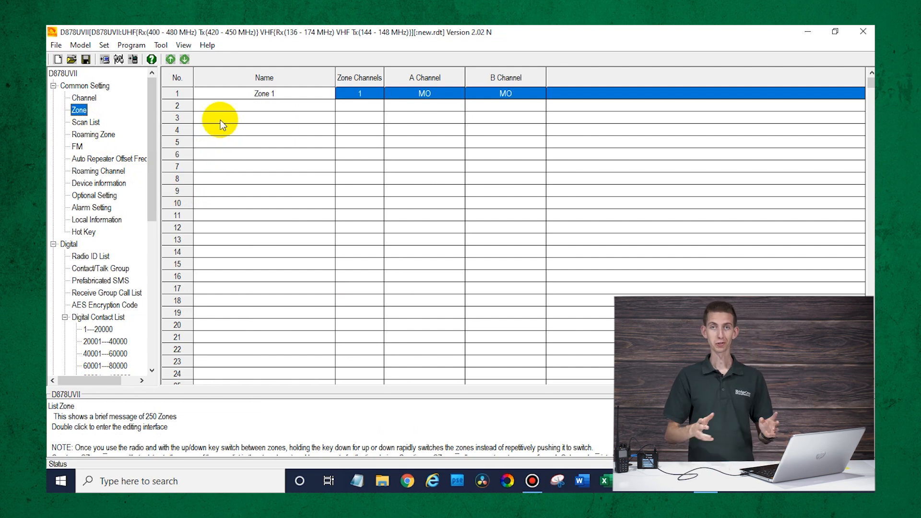
pyautogui.doubleClick(230, 92)
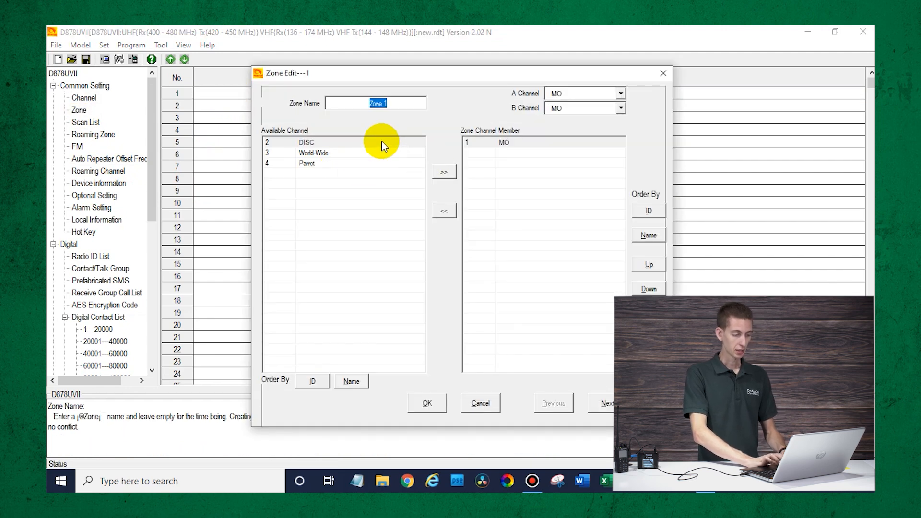
pyautogui.click(443, 176)
pyautogui.click(443, 176)
pyautogui.click(443, 176)
pyautogui.click(426, 405)
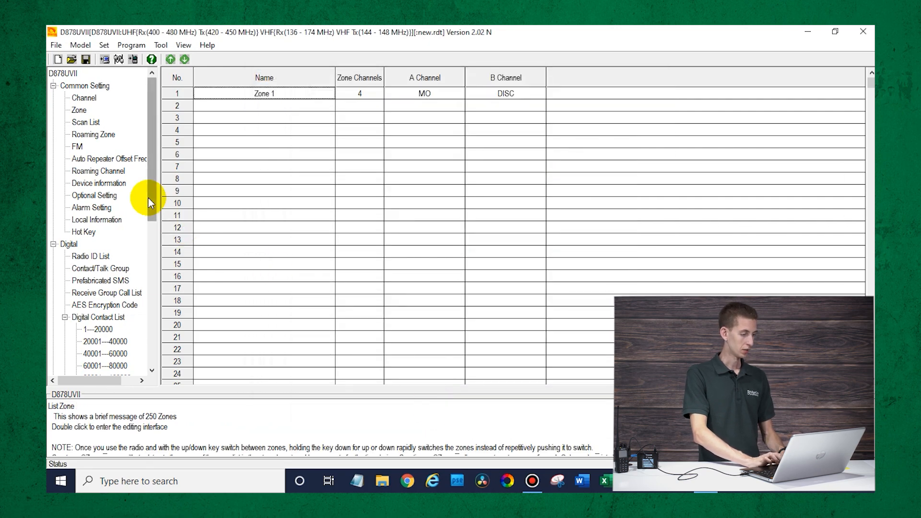
pyautogui.click(87, 101)
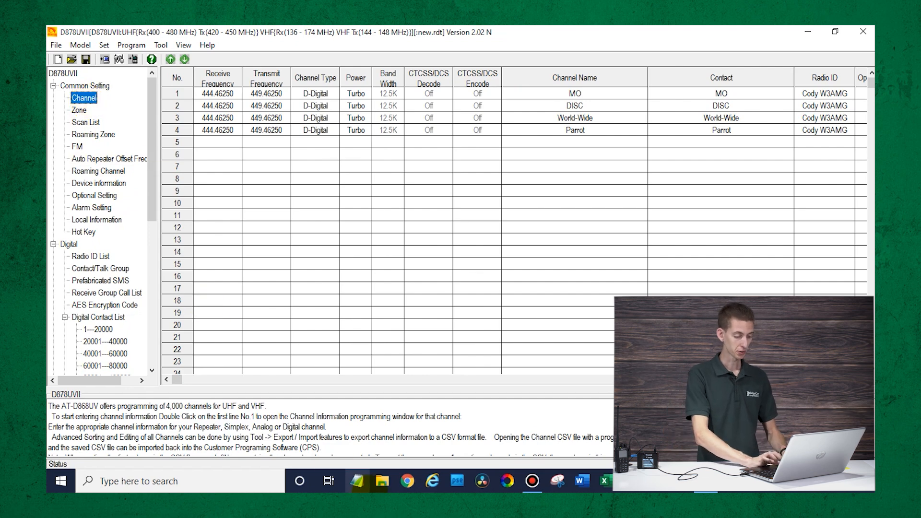
# - Go to kf5iw.com in Chrome and open its Contact List Download page
pyautogui.click(406, 481)
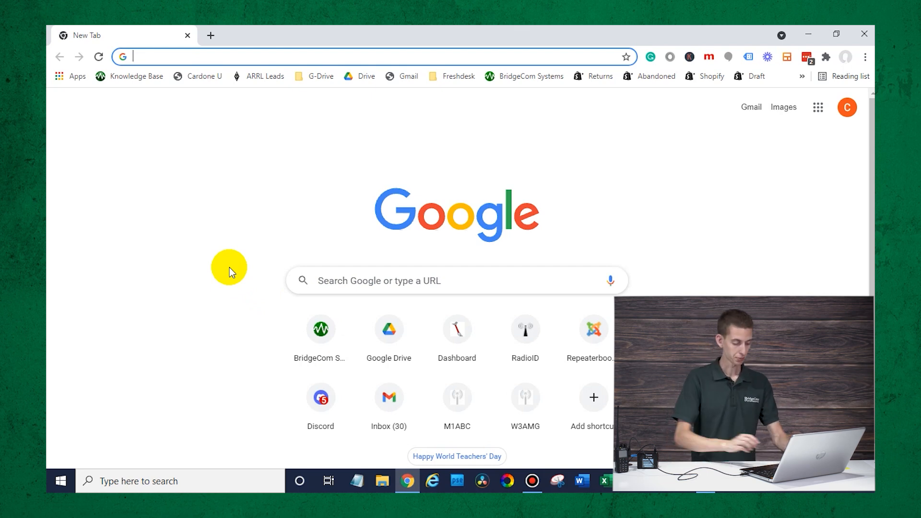
pyautogui.write('kf5')
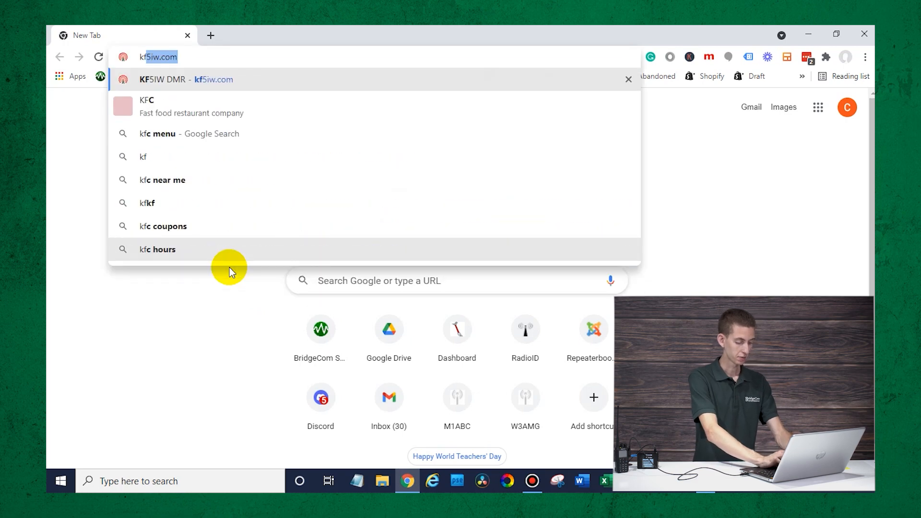
pyautogui.write('iw.com')
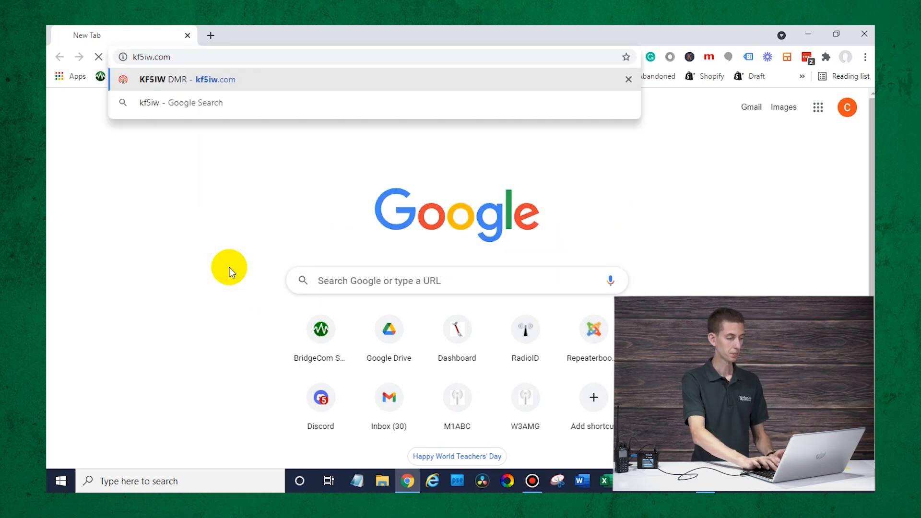
pyautogui.press('Return')
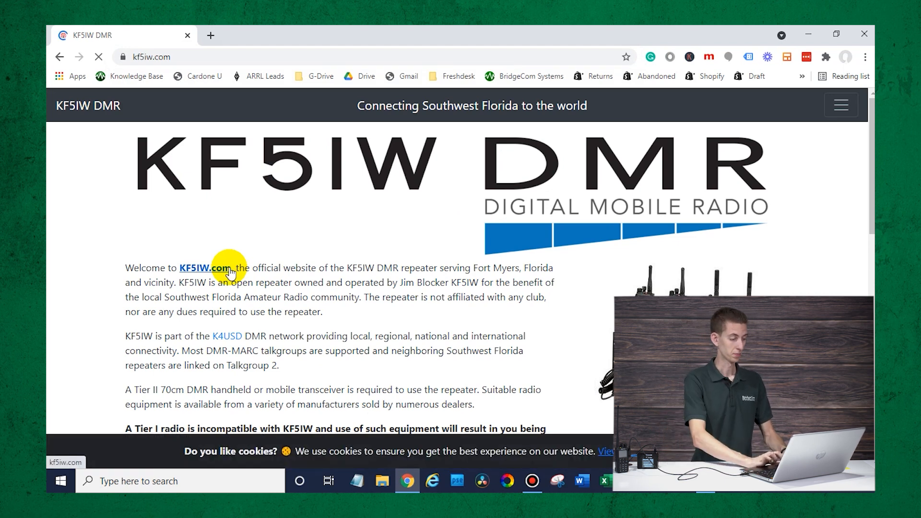
pyautogui.scroll(-4, 309, 297)
pyautogui.scroll(-6, 308, 288)
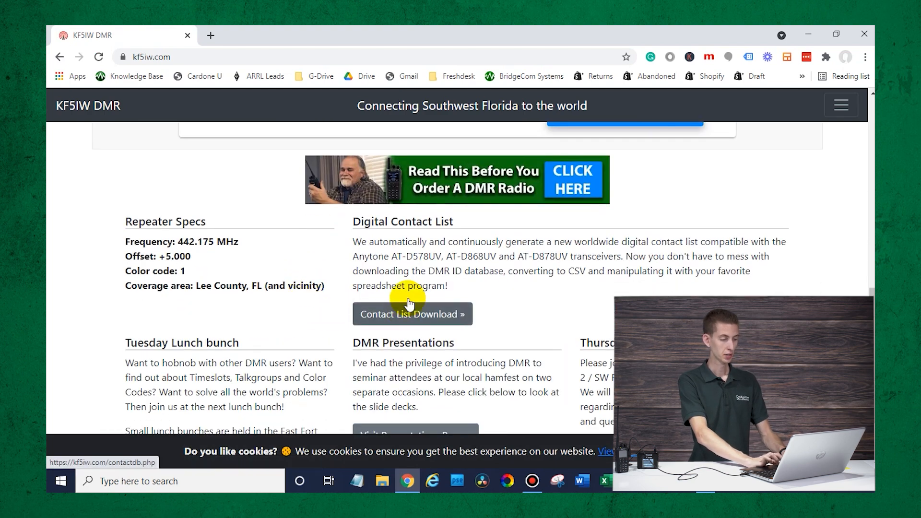
pyautogui.click(419, 315)
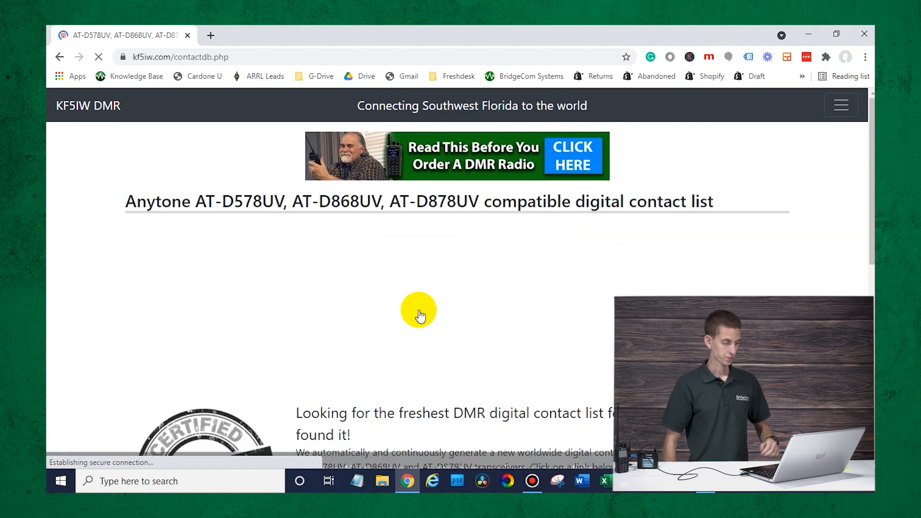
# - Save the ALL-continents contact list zip to the Desktop and close the browser
pyautogui.scroll(-10, 419, 315)
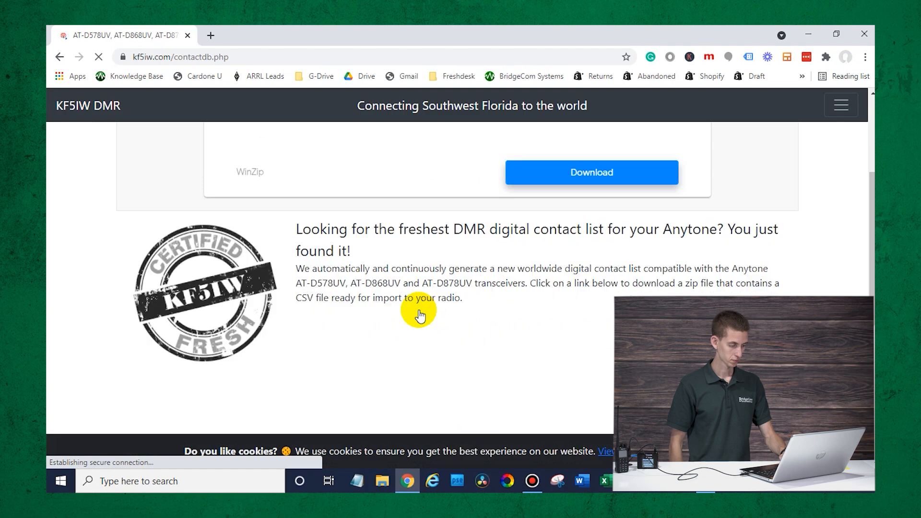
pyautogui.scroll(-1, 419, 315)
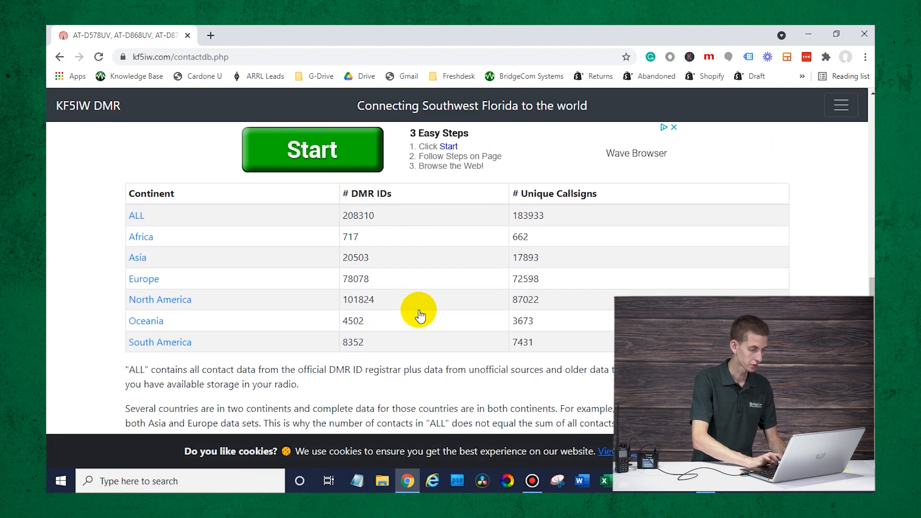
pyautogui.click(134, 215)
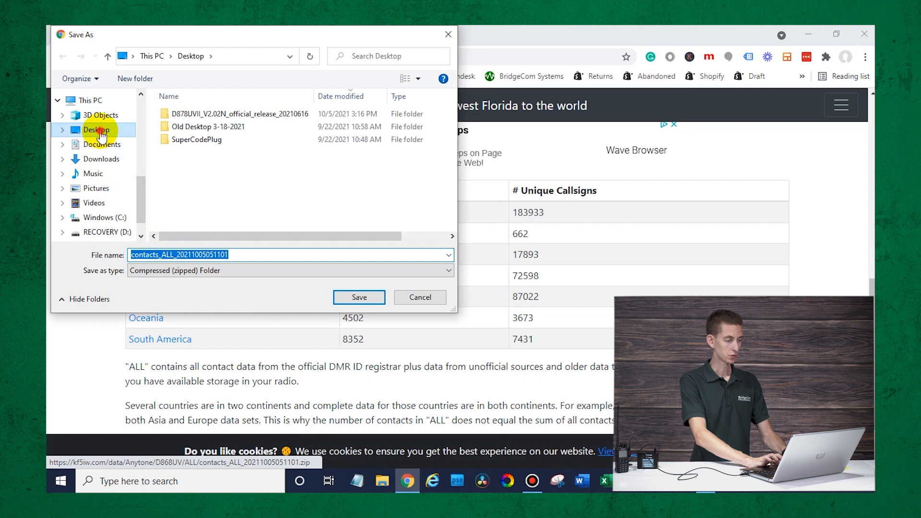
pyautogui.click(97, 129)
pyautogui.click(362, 298)
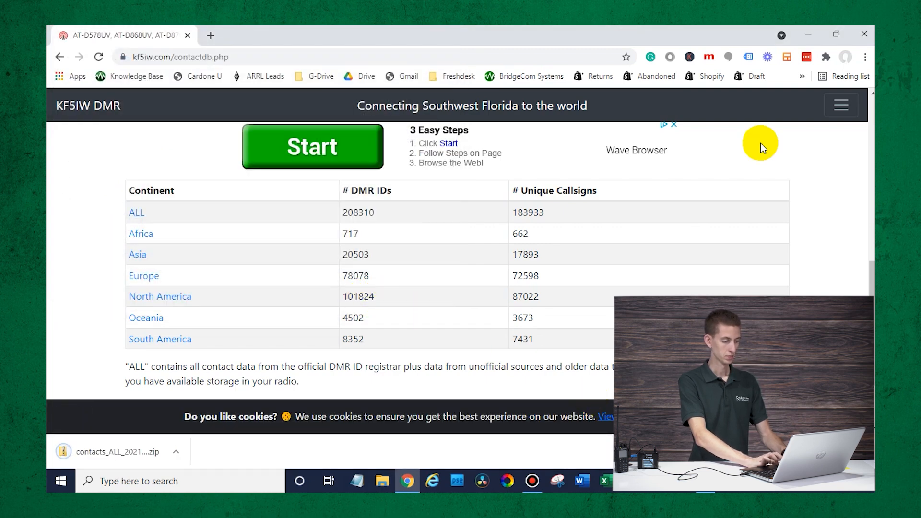
pyautogui.click(865, 34)
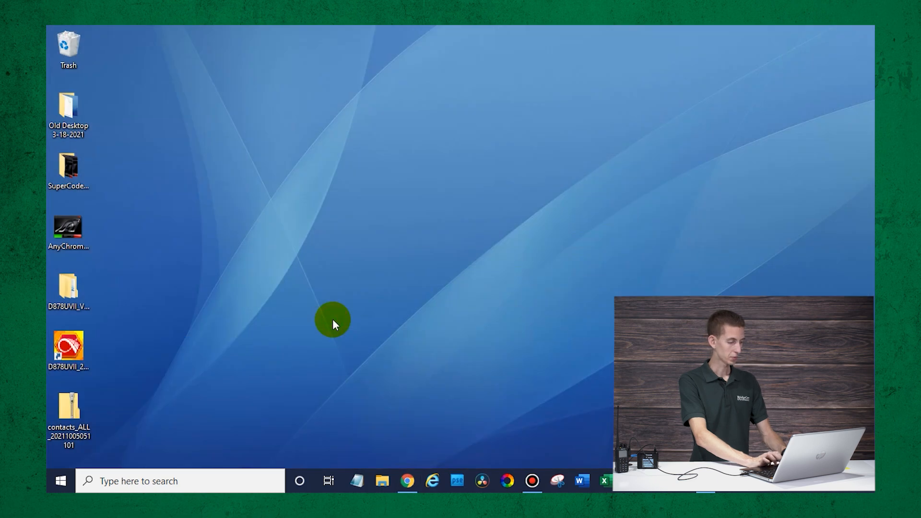
# - Extract the contacts_ALL zip into its own contacts_ALL folder on the Desktop, then restore the CPS
pyautogui.rightClick(54, 413)
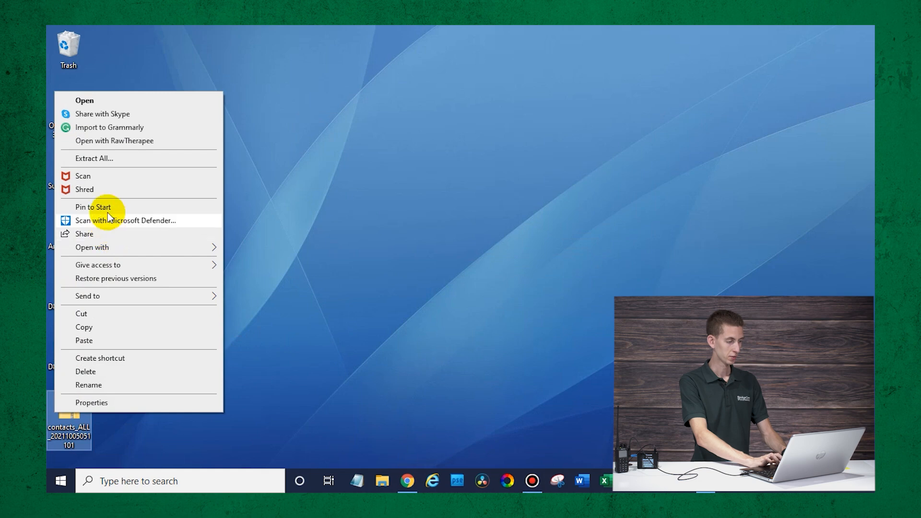
pyautogui.click(106, 158)
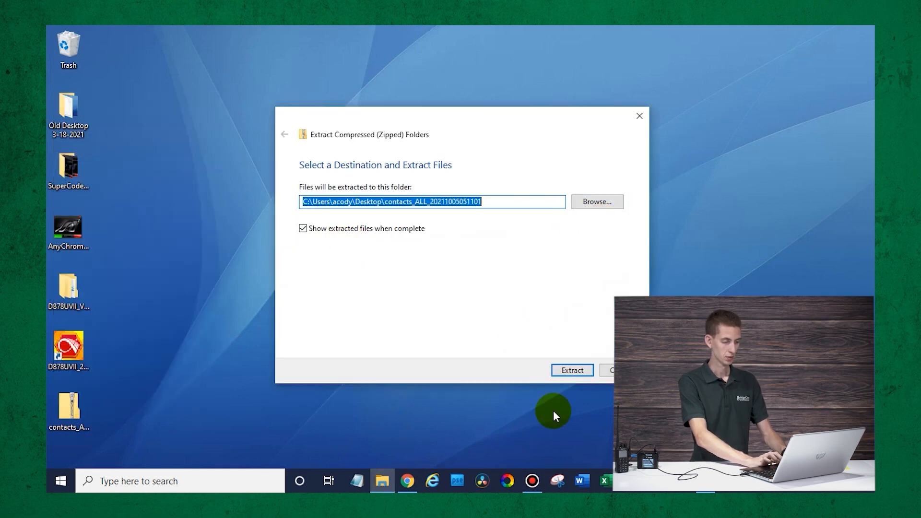
pyautogui.click(572, 367)
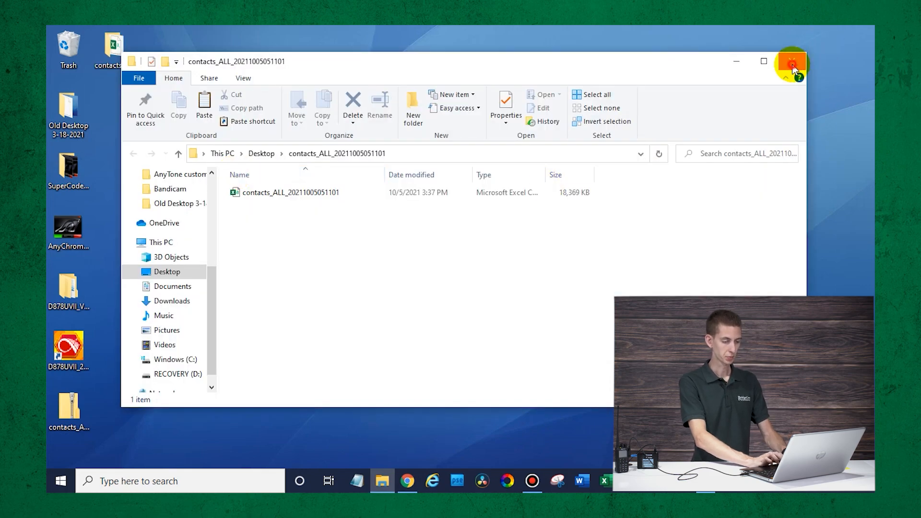
pyautogui.click(792, 61)
pyautogui.click(706, 481)
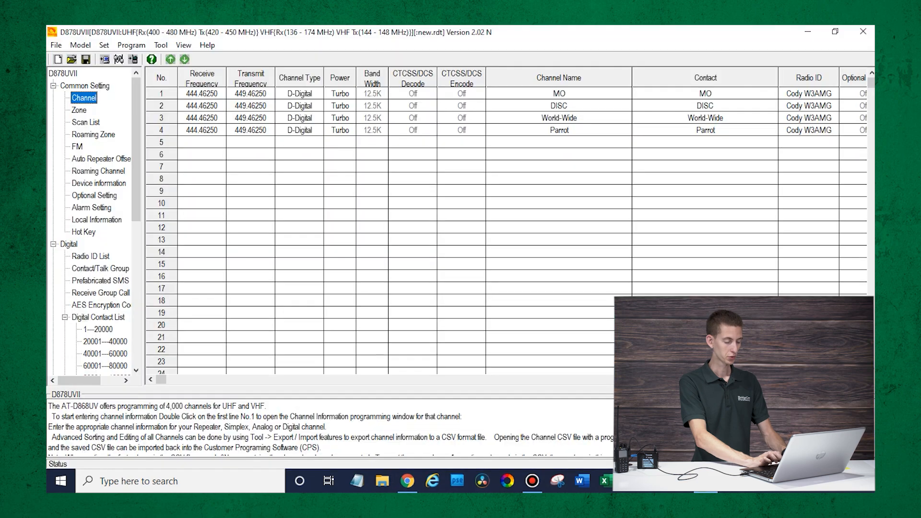
# - Import contacts_ALL_20211005051101.csv from the contacts_ALL folder as the Digital Contact List via Tool > Import
pyautogui.click(162, 42)
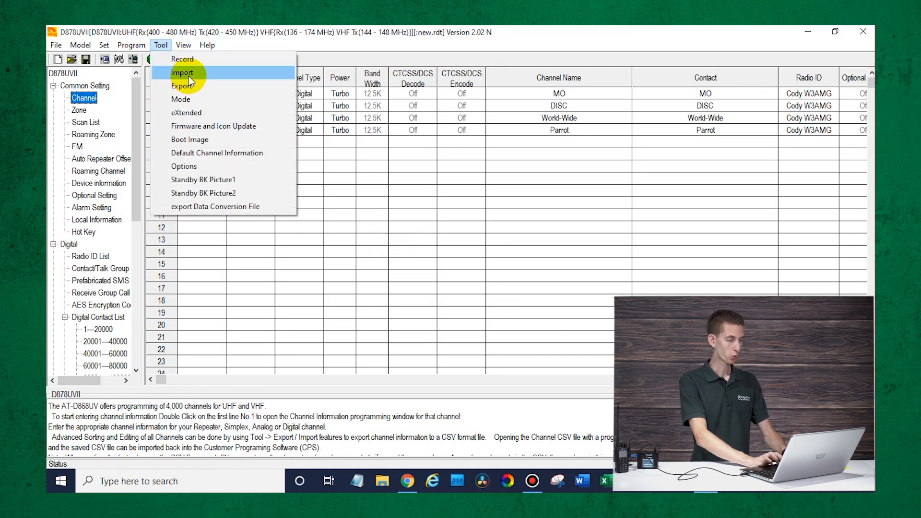
pyautogui.click(182, 74)
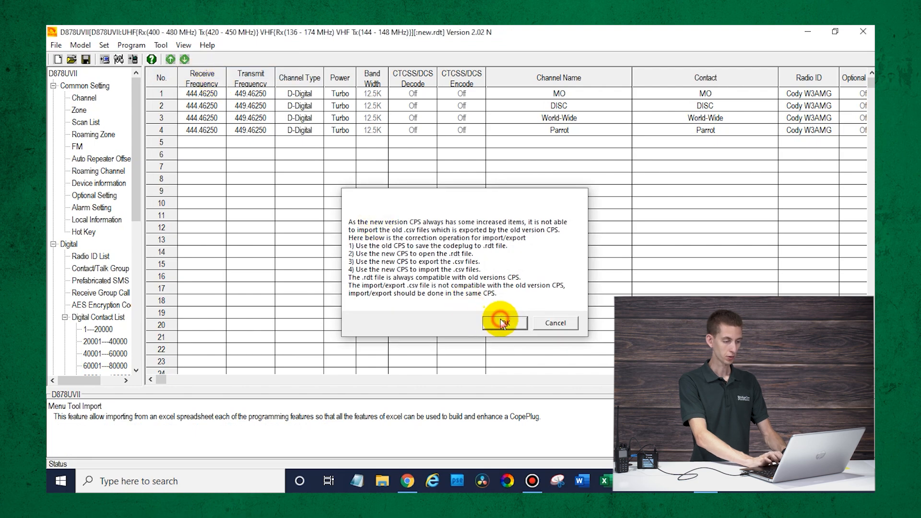
pyautogui.click(502, 323)
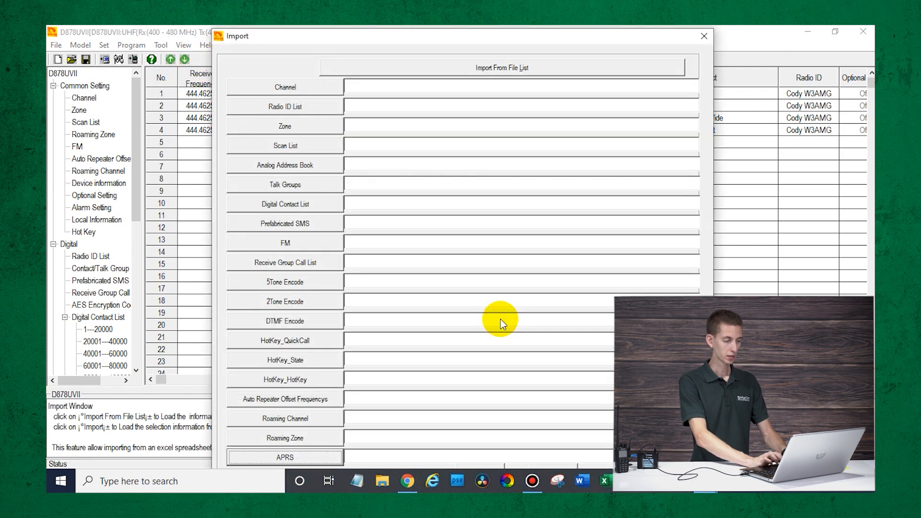
pyautogui.click(318, 203)
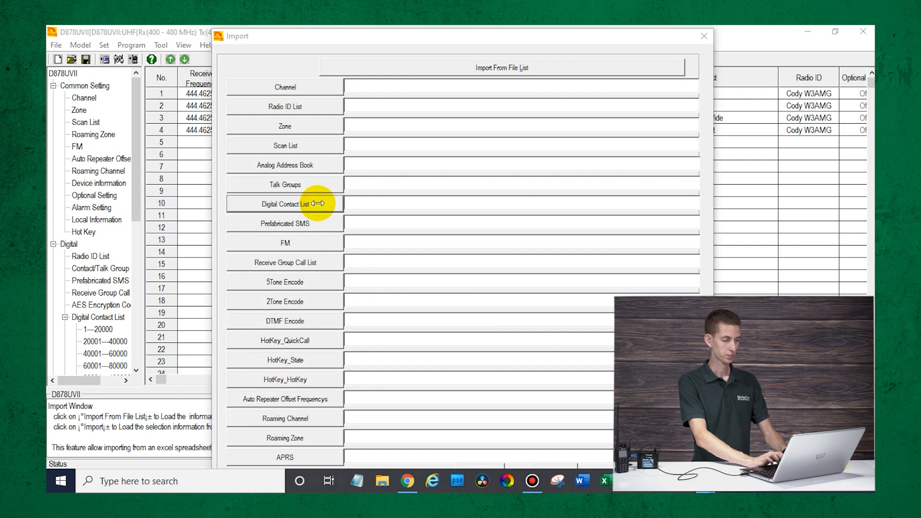
pyautogui.doubleClick(385, 137)
pyautogui.click(385, 137)
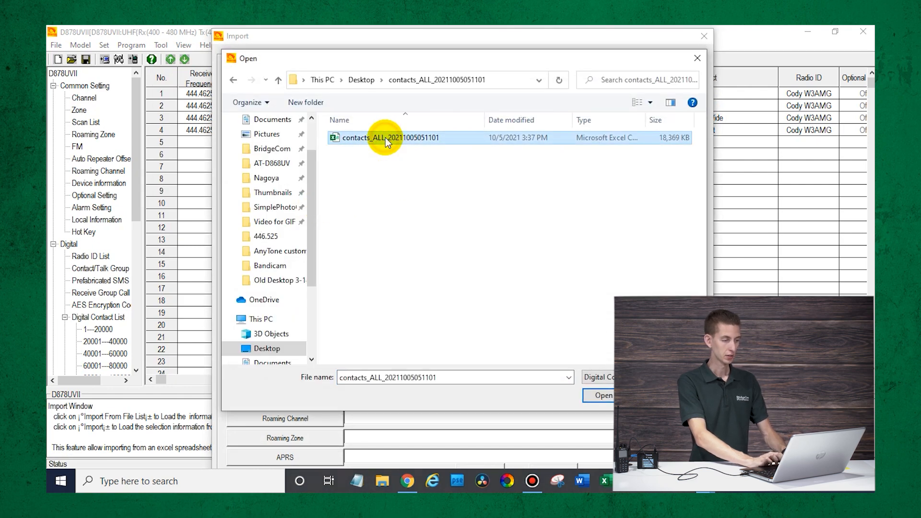
pyautogui.click(597, 395)
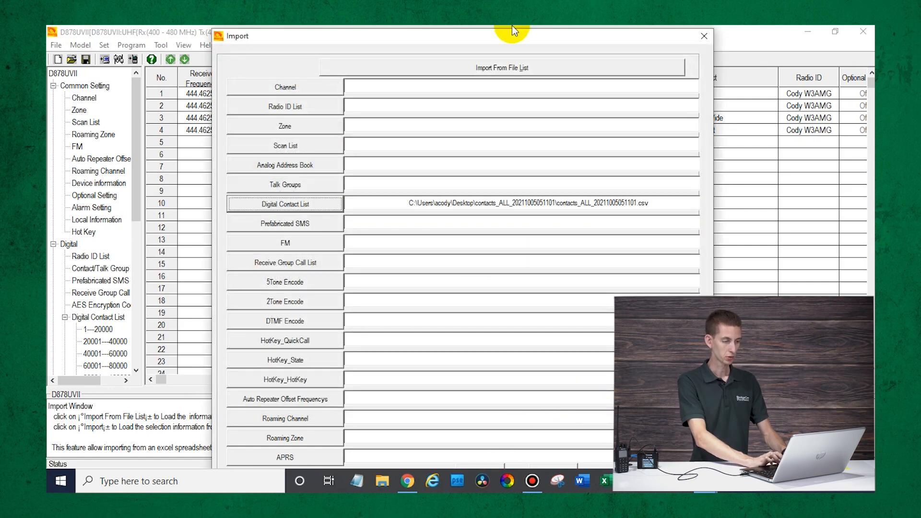
pyautogui.moveTo(503, 39); pyautogui.dragTo(503, 32)
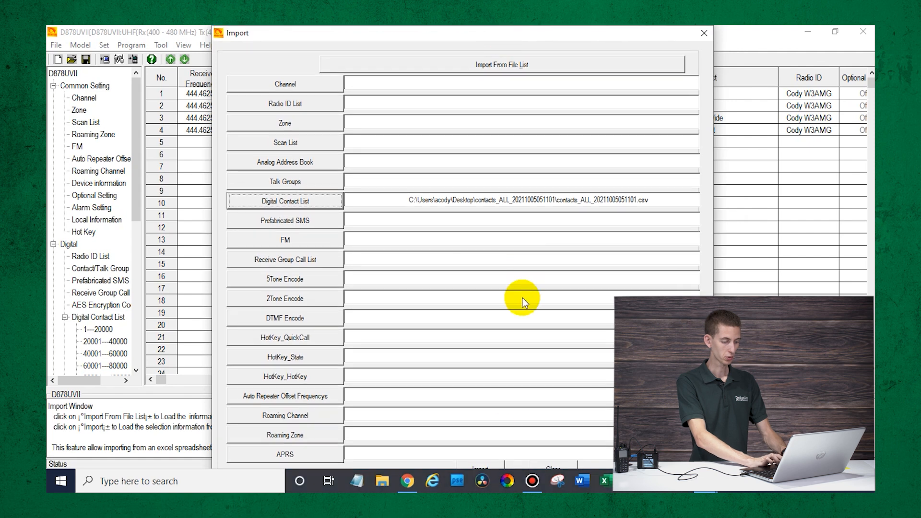
pyautogui.click(494, 465)
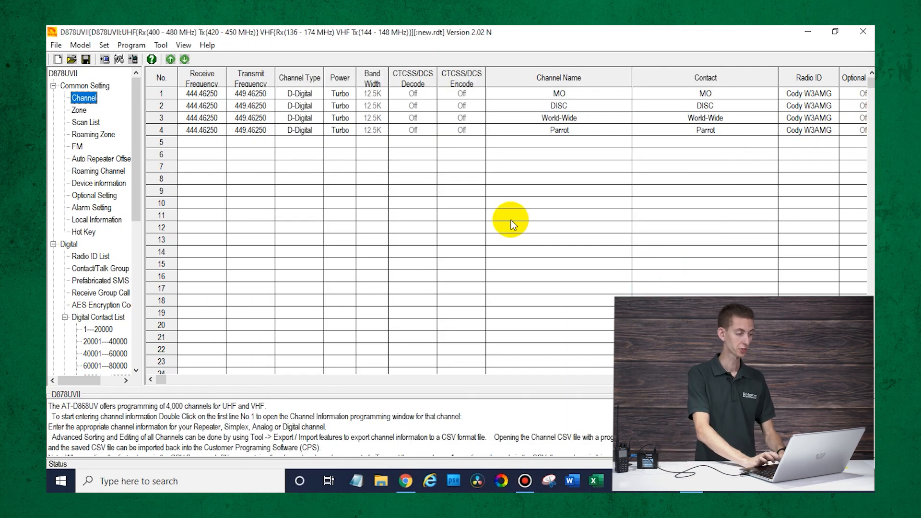
# - Write the codeplug to the radio on COM3, sending both Digital Contact List and Other Data
pyautogui.click(119, 62)
pyautogui.click(422, 298)
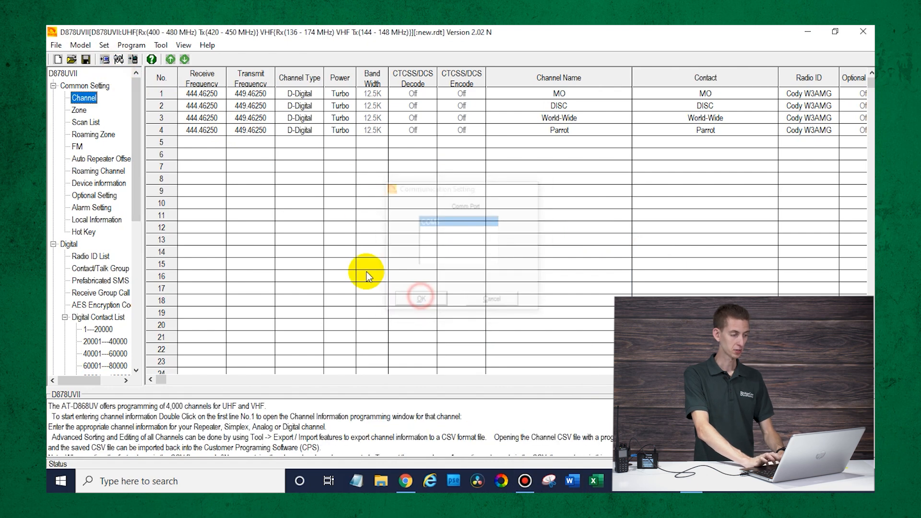
pyautogui.click(134, 59)
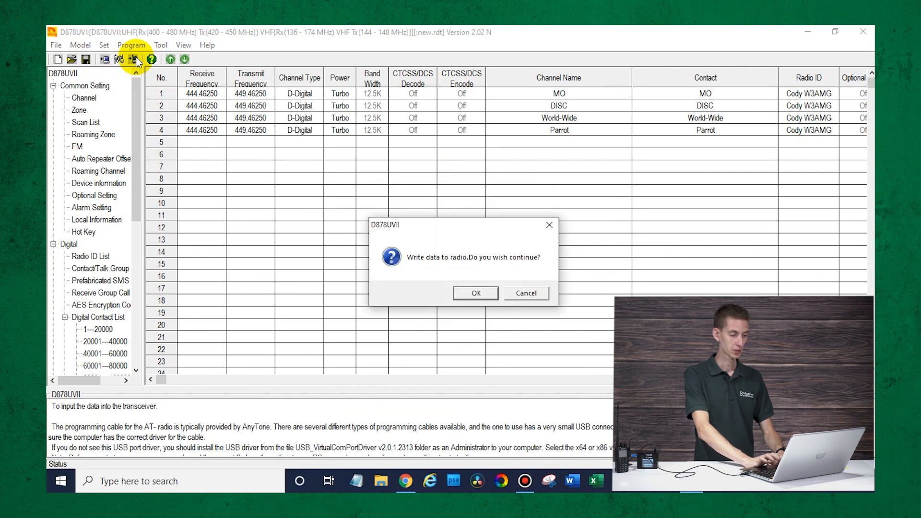
pyautogui.click(474, 293)
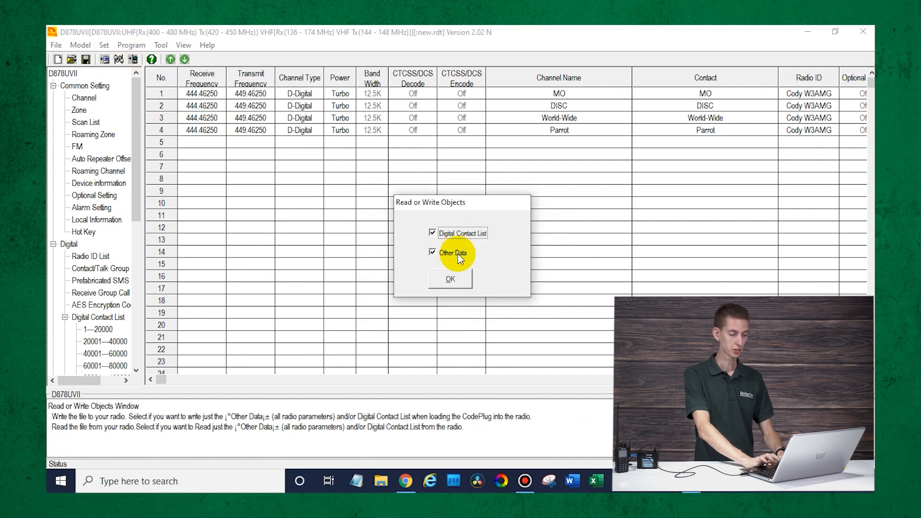
pyautogui.click(460, 280)
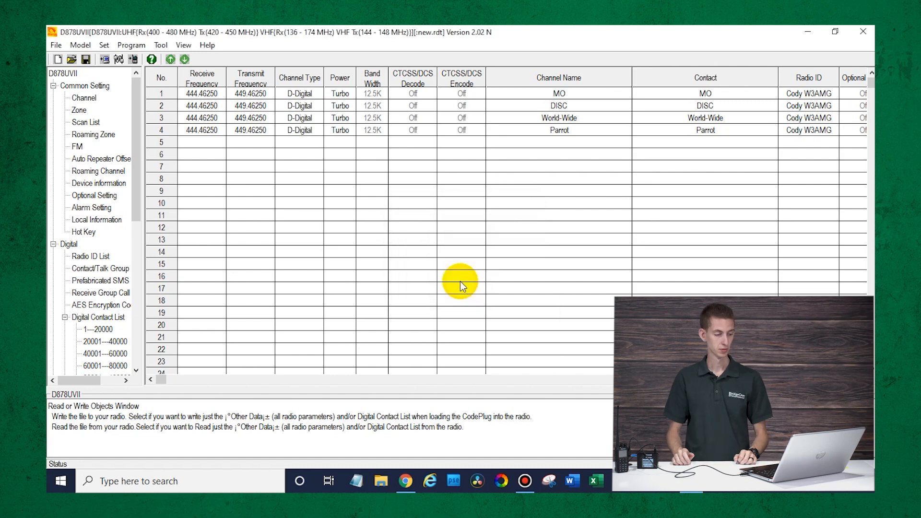